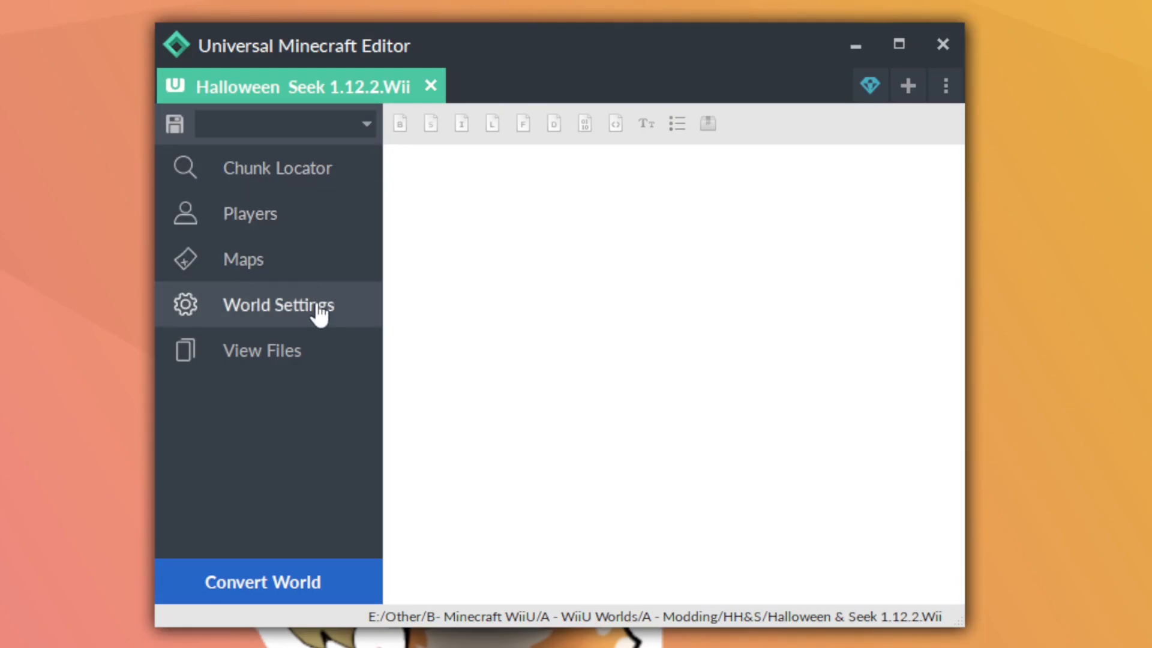
# Look through the world's file list down to level.dat and collapse it again
pyautogui.click(305, 351)
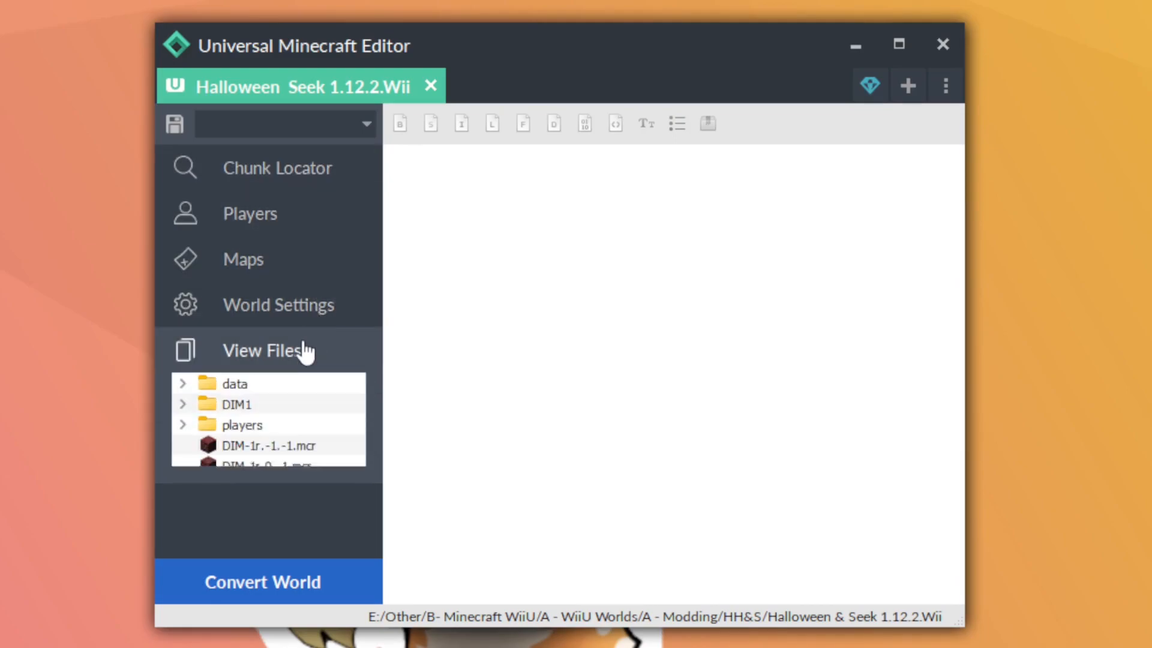
pyautogui.scroll(-3, 283, 432)
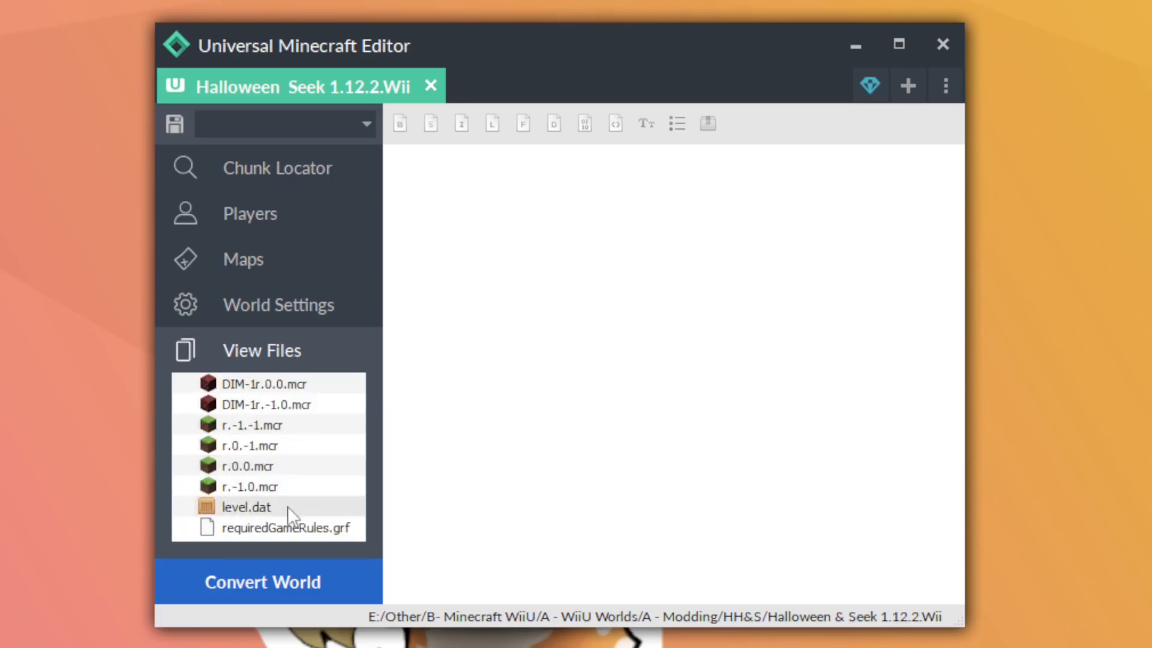
pyautogui.scroll(3, 287, 506)
pyautogui.click(264, 354)
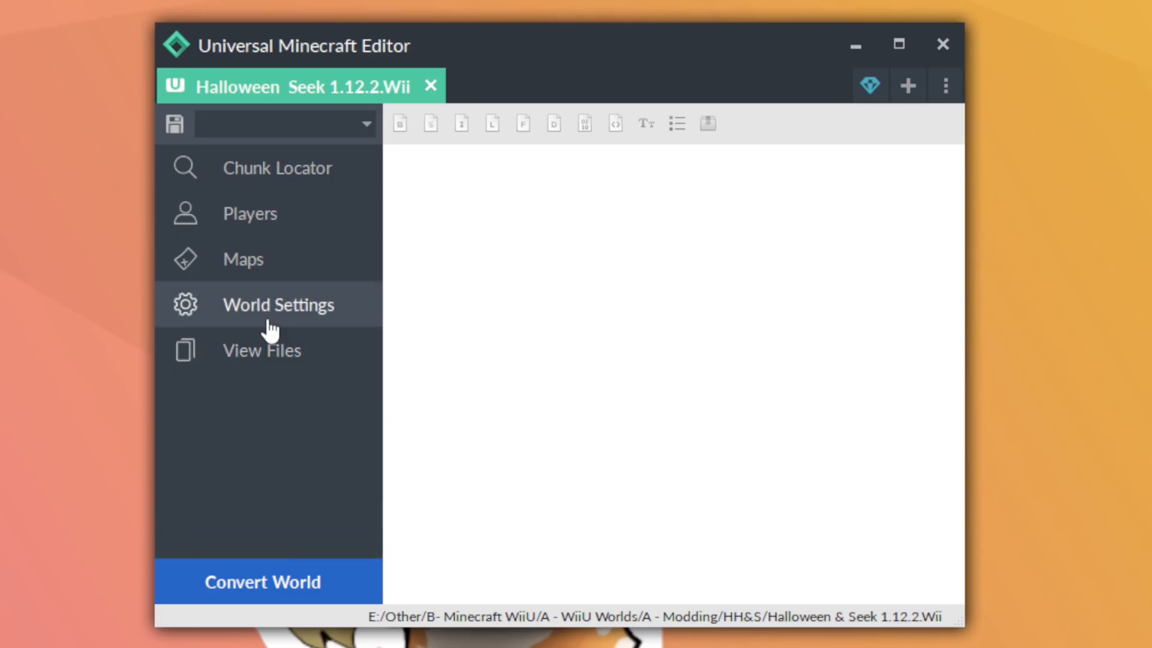
# Open the world settings and review the level.dat entries through to LevelName
pyautogui.click(269, 321)
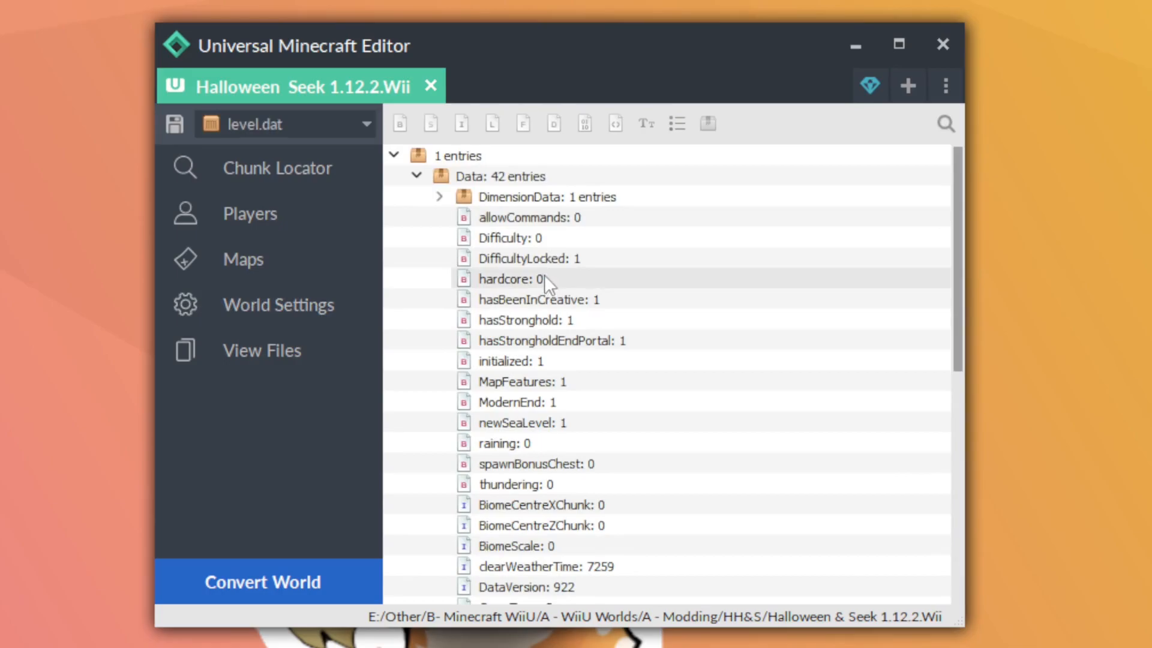
pyautogui.scroll(-1, 547, 284)
pyautogui.scroll(-2, 550, 306)
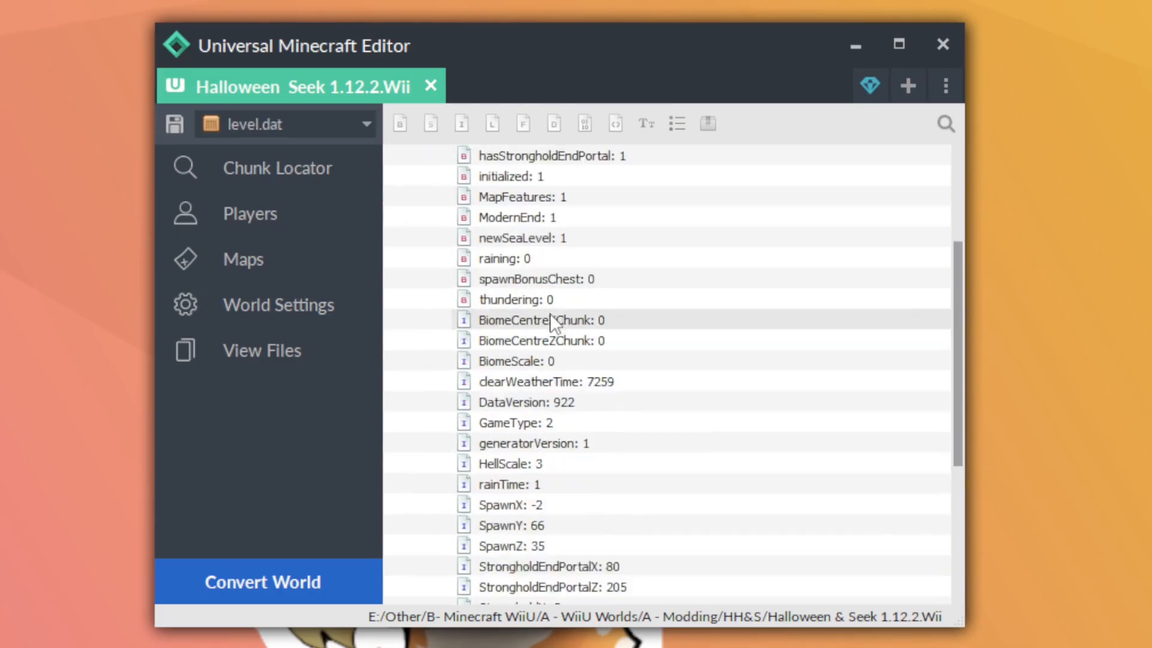
pyautogui.scroll(-4, 550, 318)
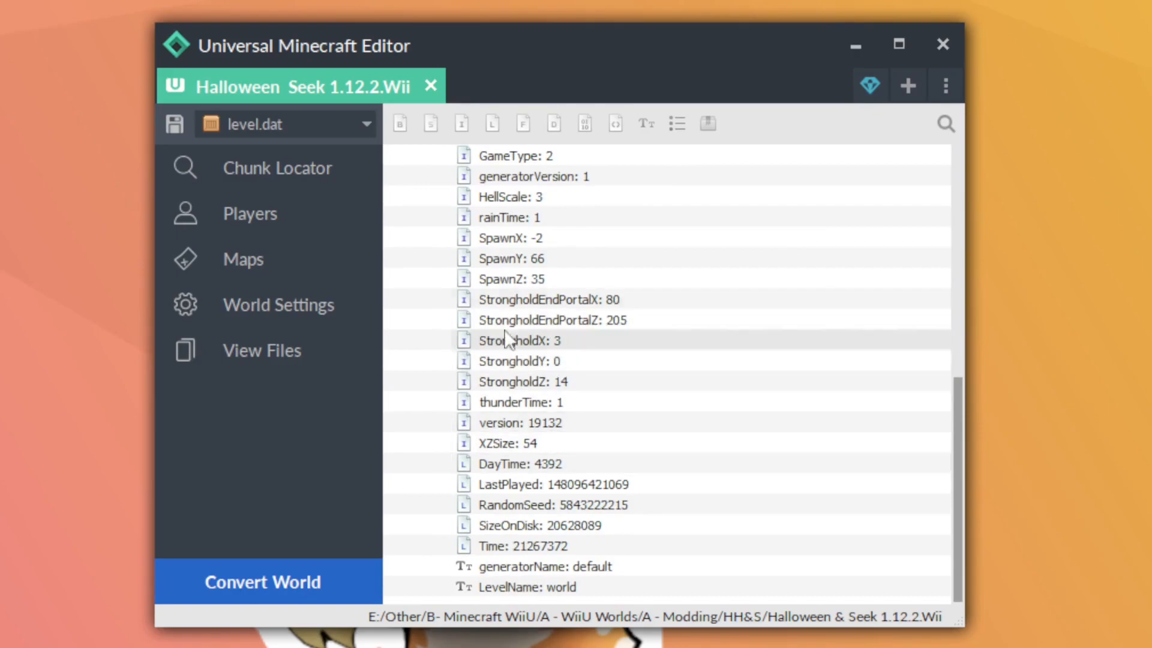
# Show the world's players and browse the list down to the unnamed player entry
pyautogui.click(302, 213)
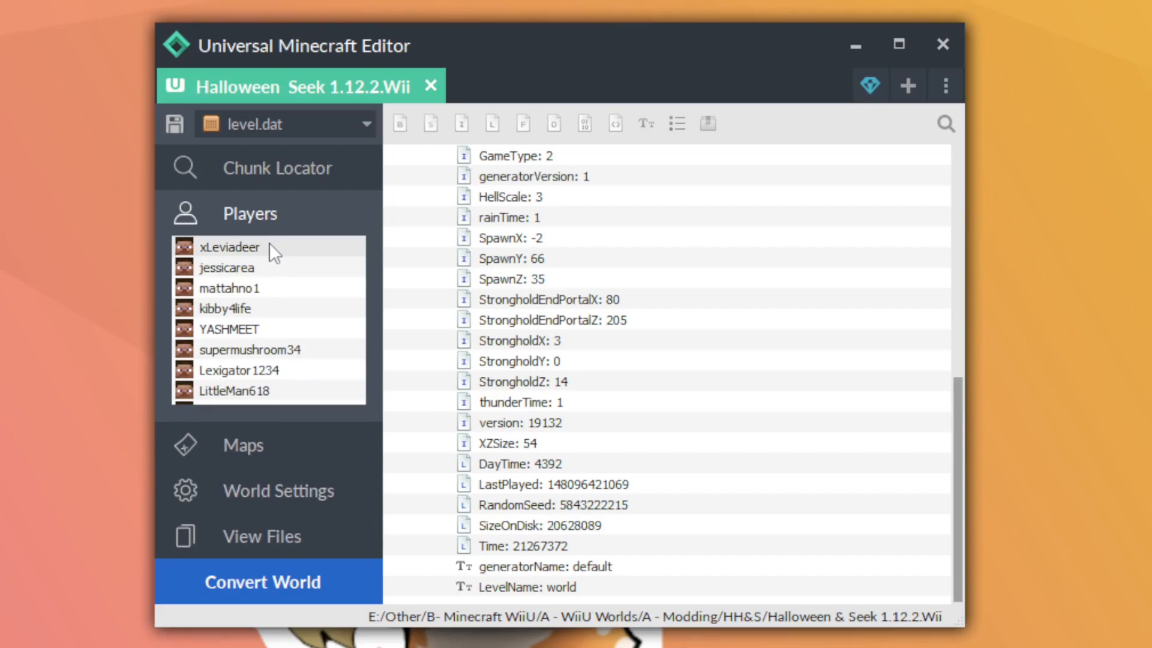
pyautogui.scroll(-3, 268, 245)
pyautogui.scroll(-6, 264, 269)
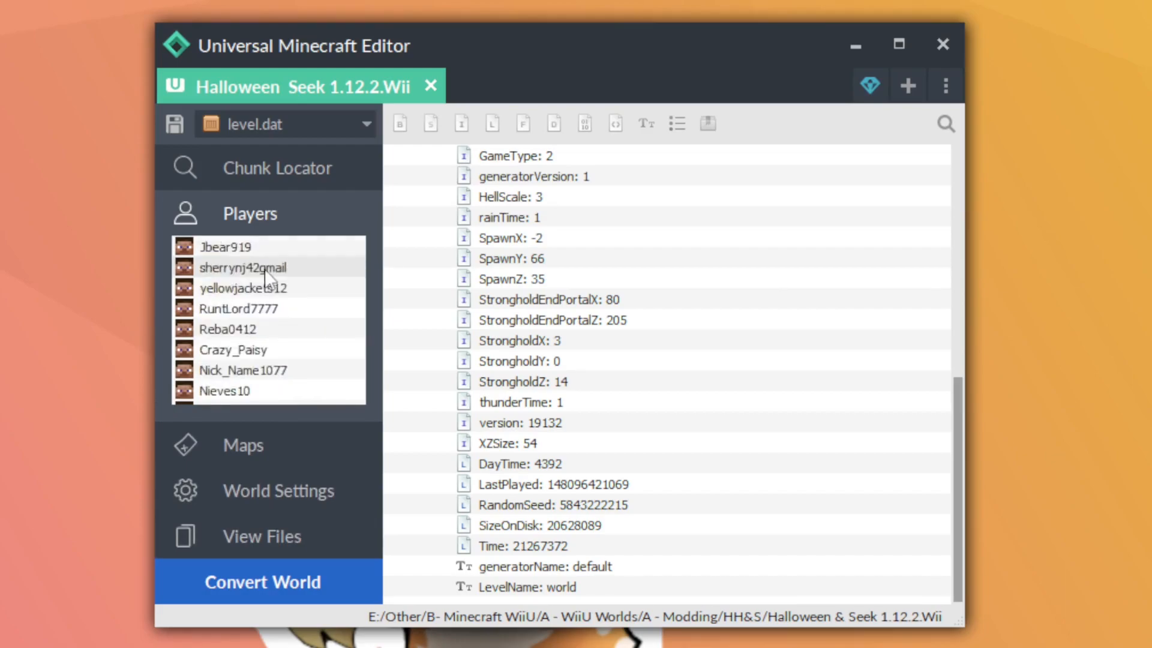
pyautogui.scroll(-10, 266, 283)
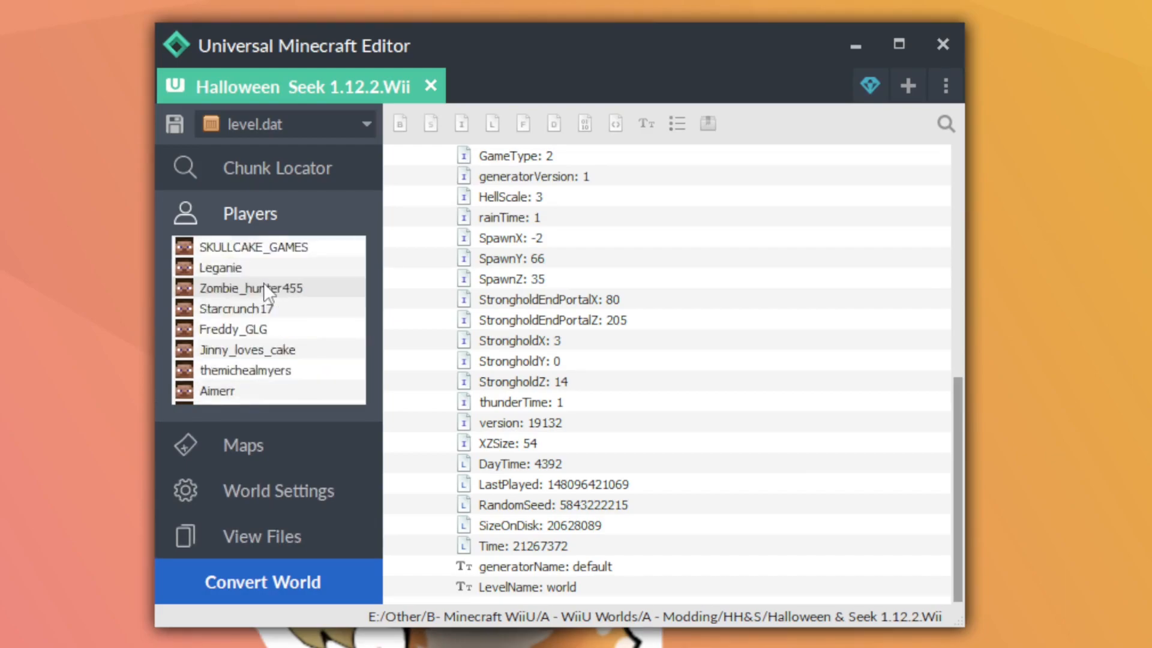
pyautogui.scroll(-3, 263, 284)
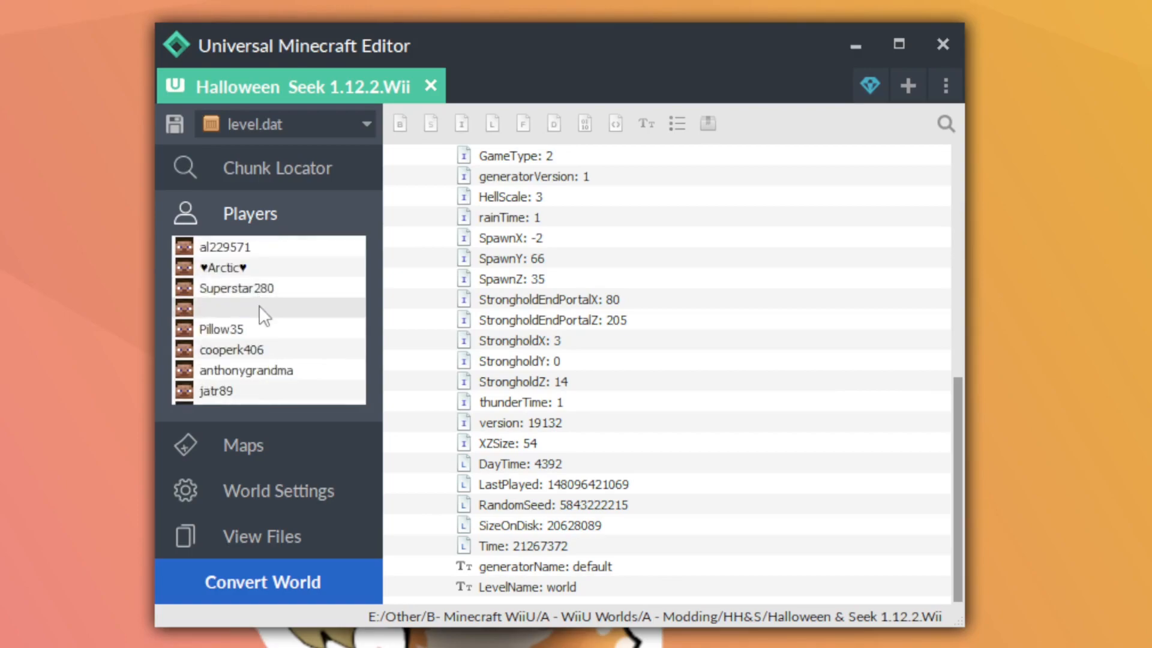
# Mark the unnamed player for deletion upon save and remove the mark again
pyautogui.rightClick(259, 305)
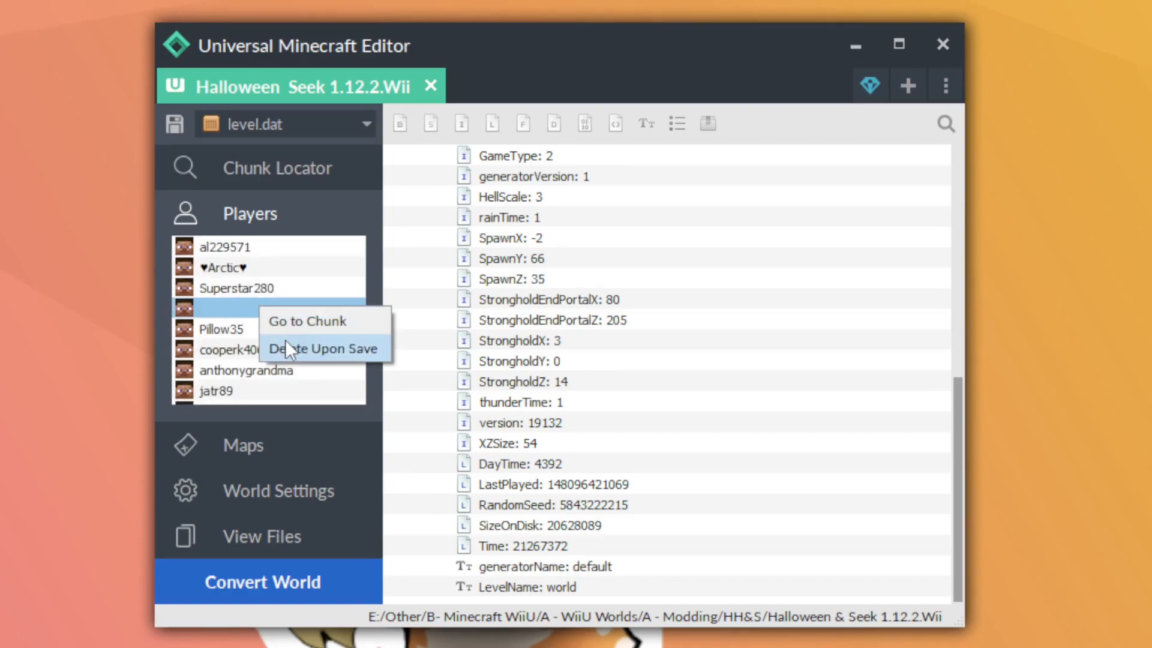
pyautogui.click(304, 348)
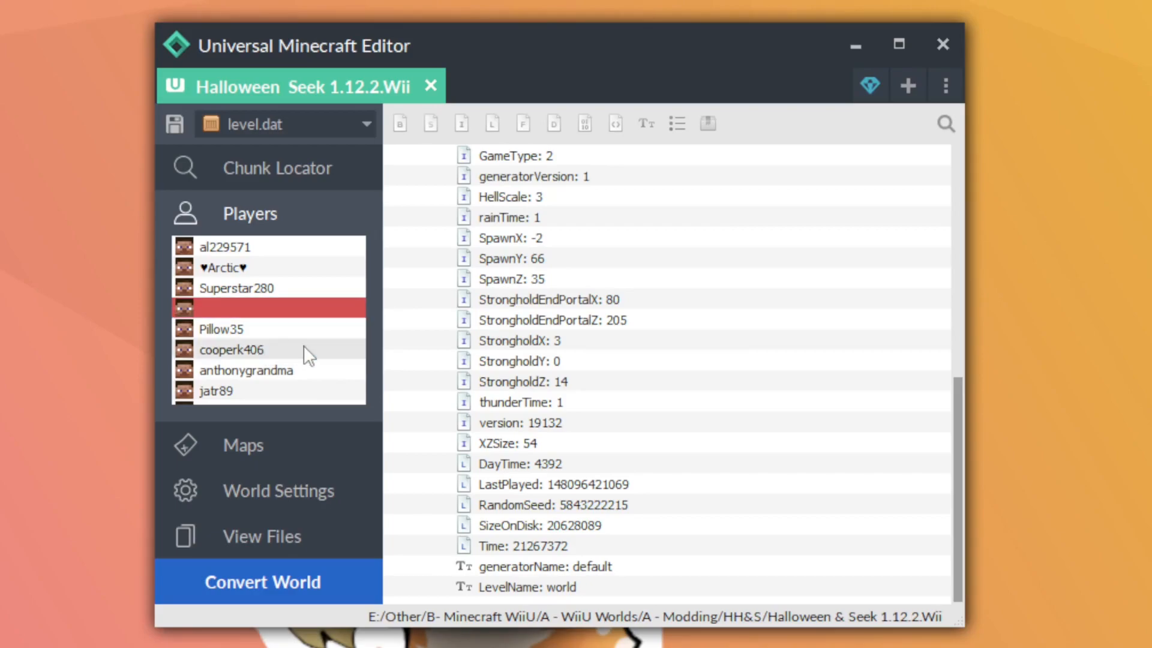
pyautogui.rightClick(288, 309)
pyautogui.click(298, 318)
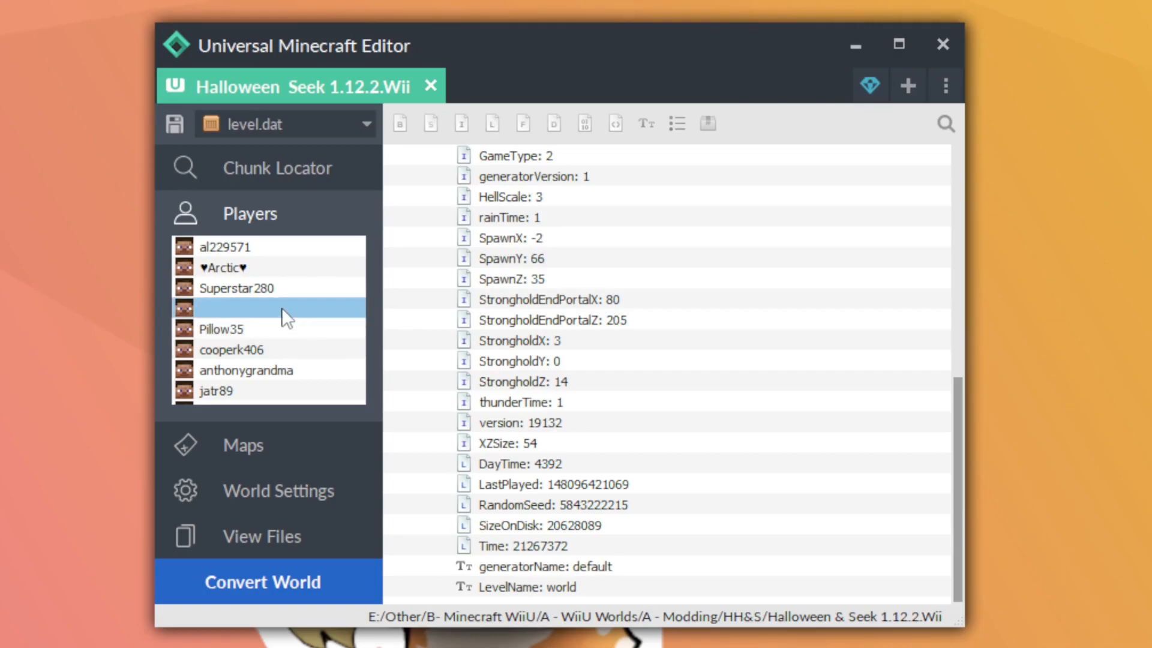
# Open the unnamed player's data and look over its entries
pyautogui.click(282, 307)
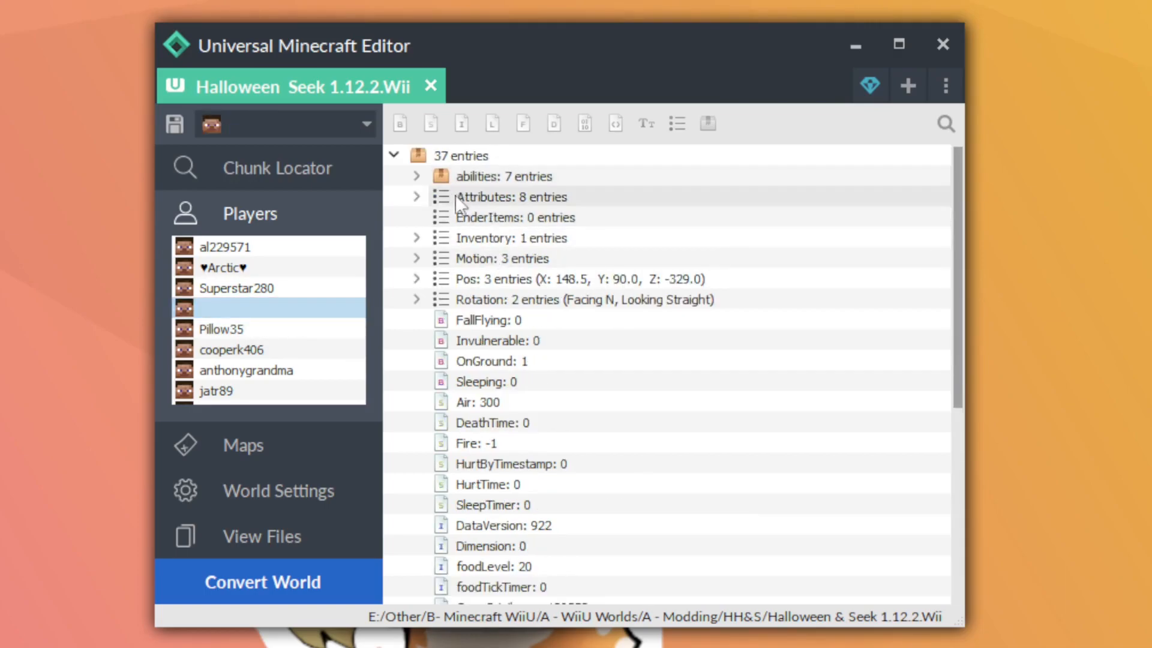
pyautogui.scroll(-5, 465, 280)
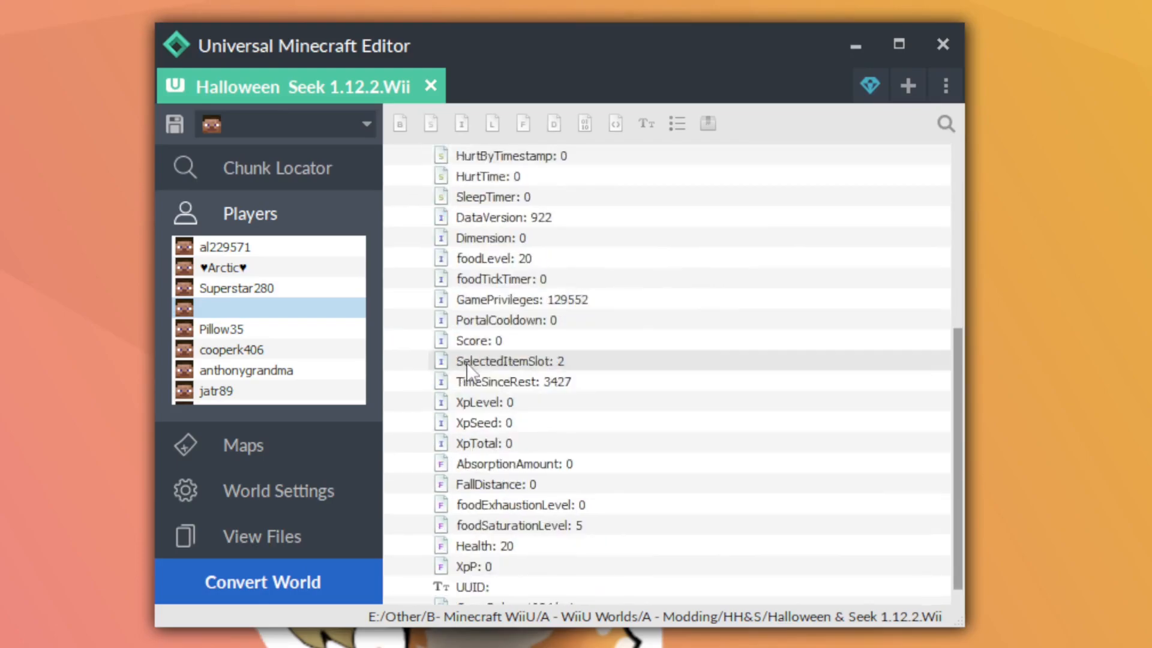
pyautogui.scroll(5, 466, 389)
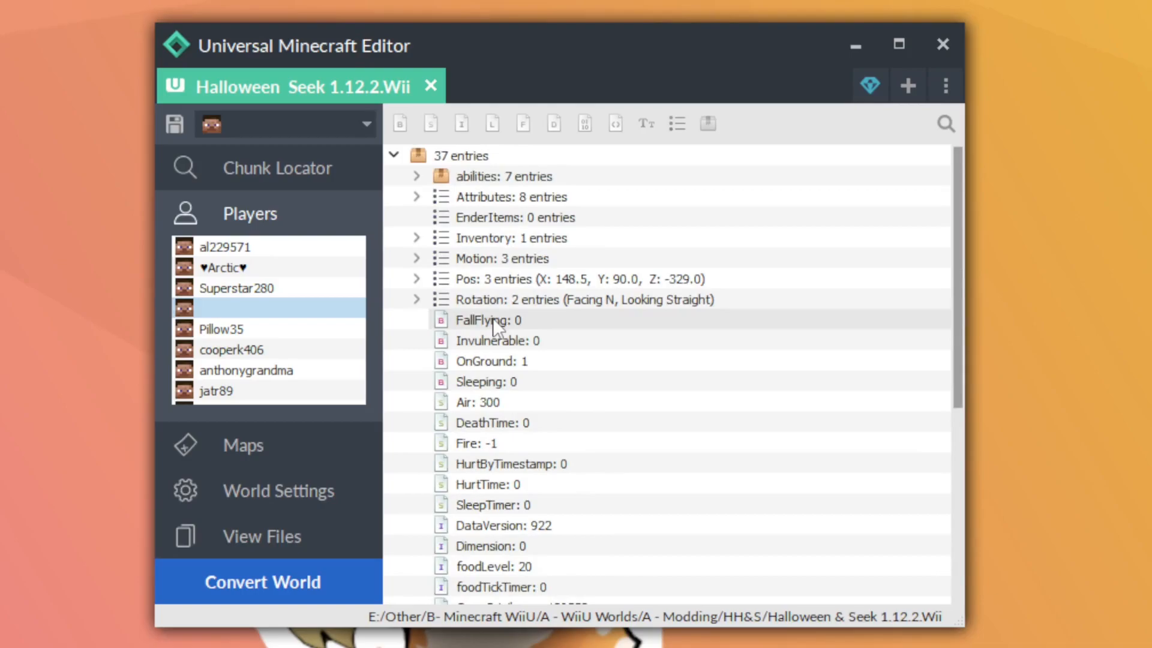
# Examine the player's Attributes and Inventory lists, collapsing each one again
pyautogui.click(417, 197)
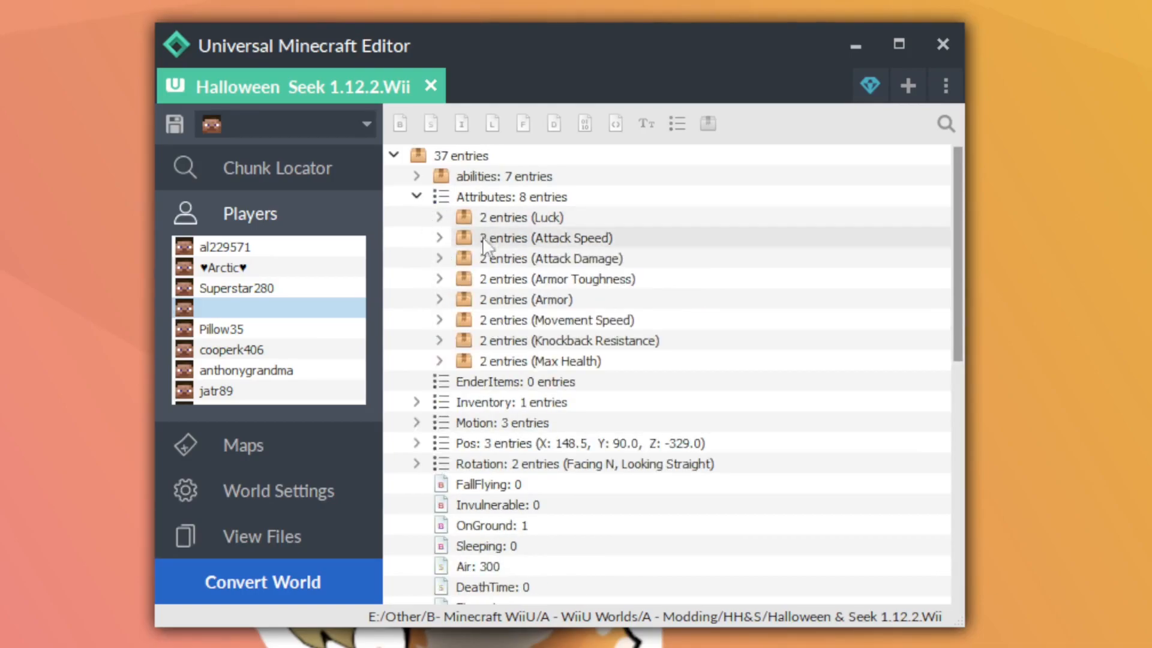
pyautogui.click(417, 197)
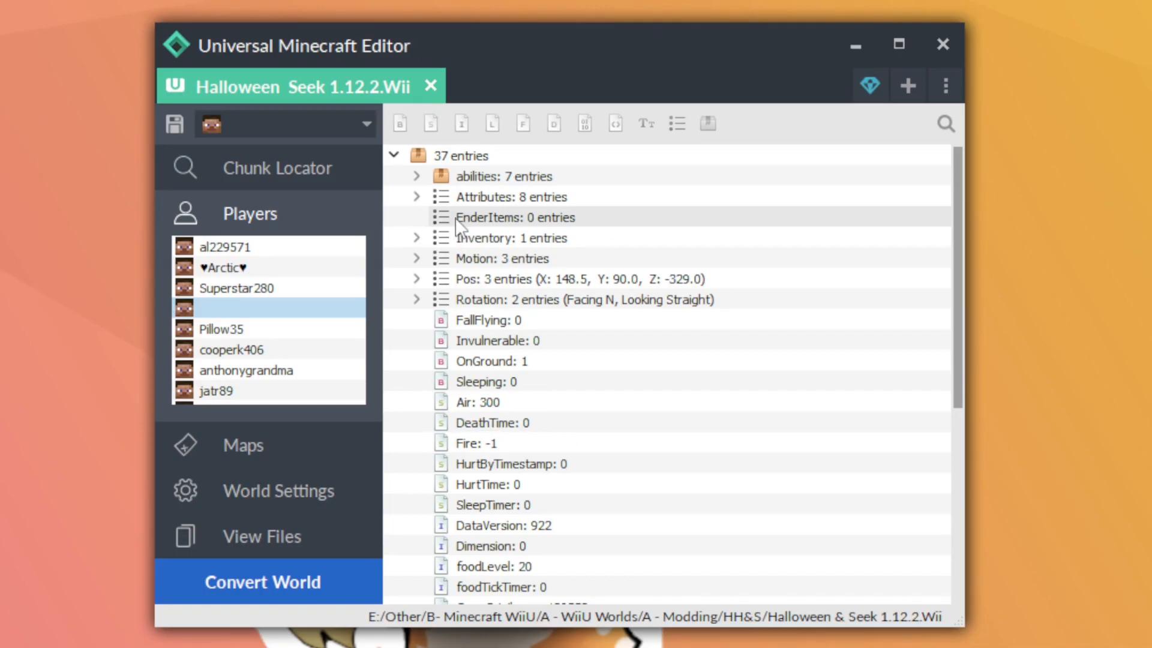
pyautogui.click(417, 246)
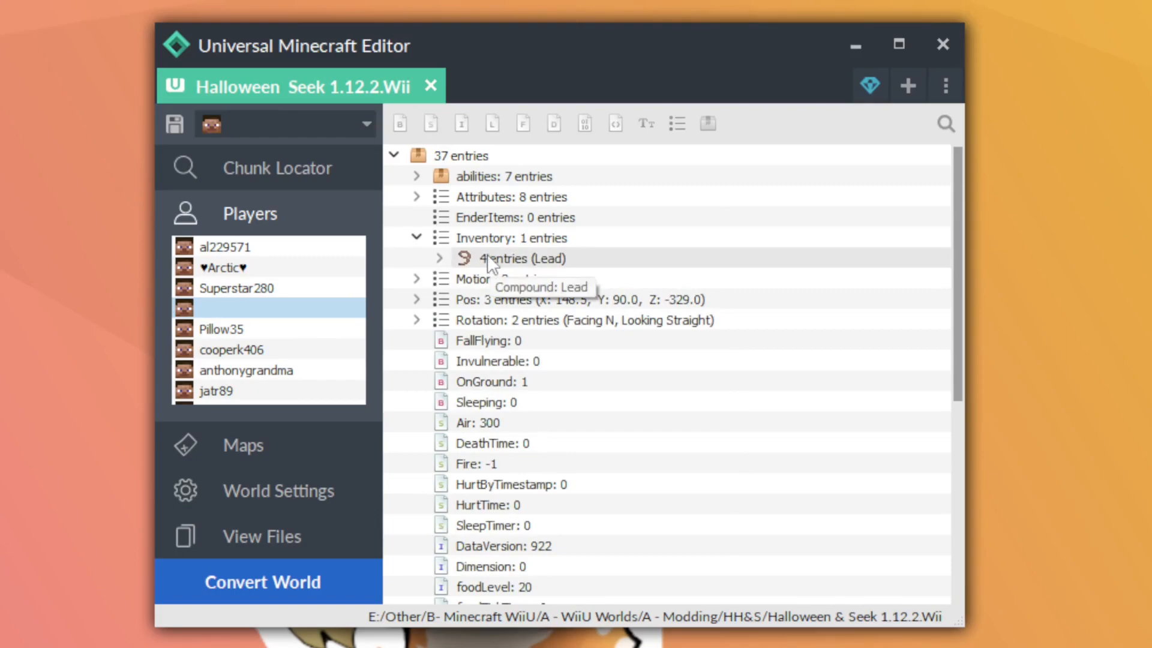
pyautogui.doubleClick(459, 237)
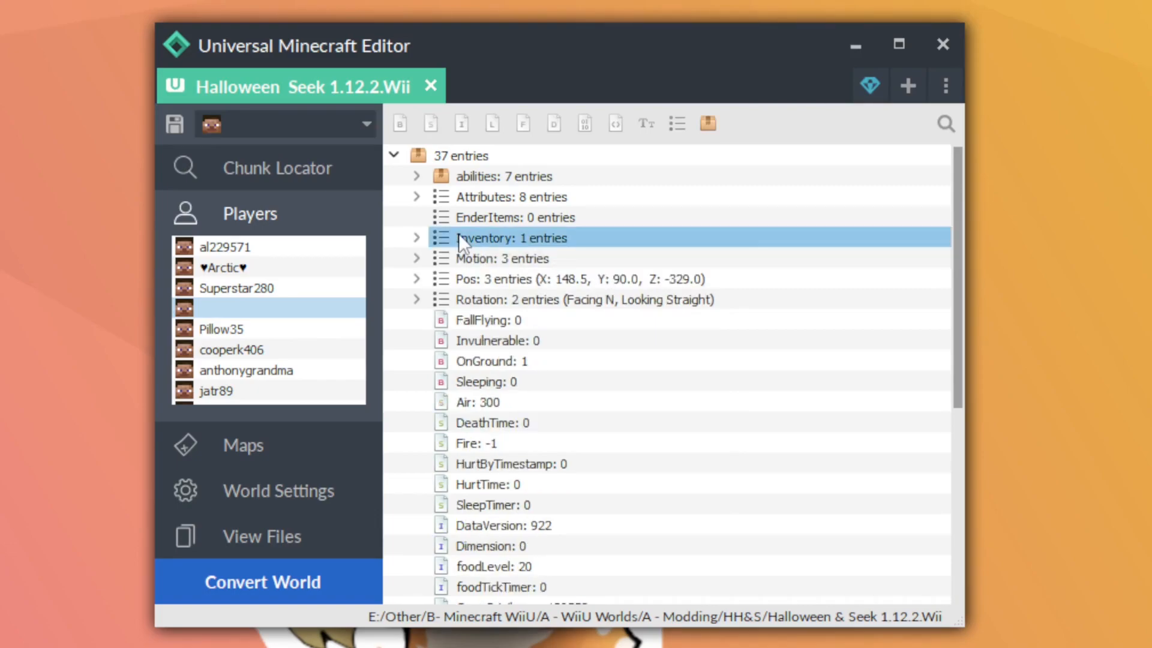
# Add 1:0 Stone with a count of 1 to the first hotbar slot of the player's inventory
pyautogui.rightClick(458, 234)
pyautogui.moveTo(487, 304)
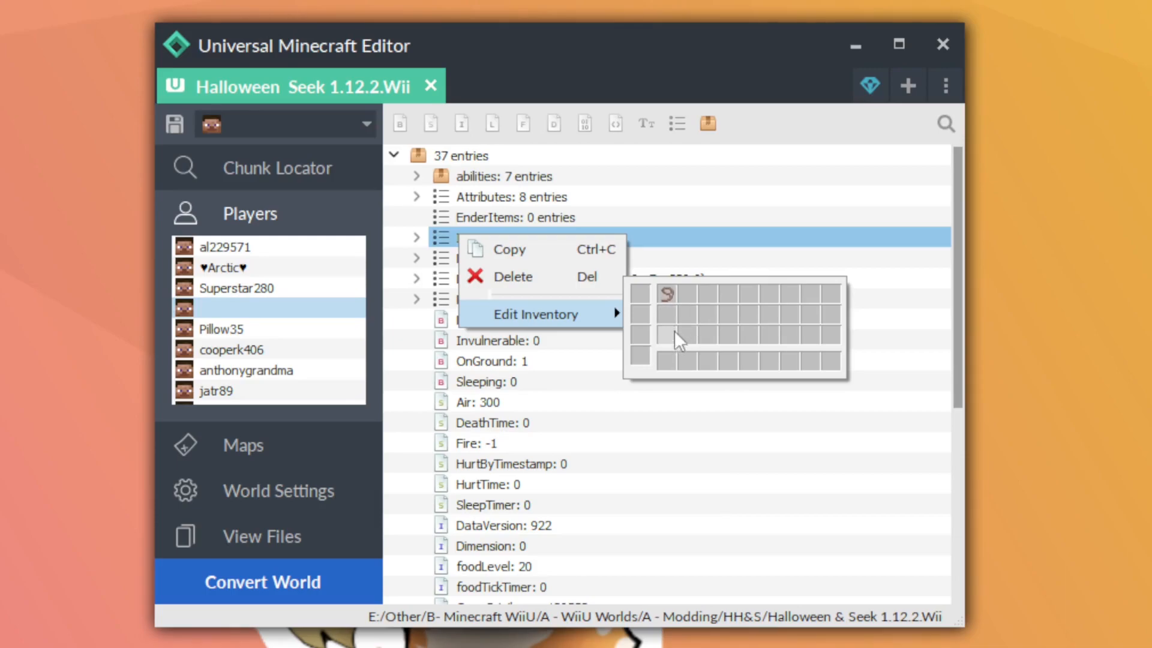
pyautogui.click(673, 359)
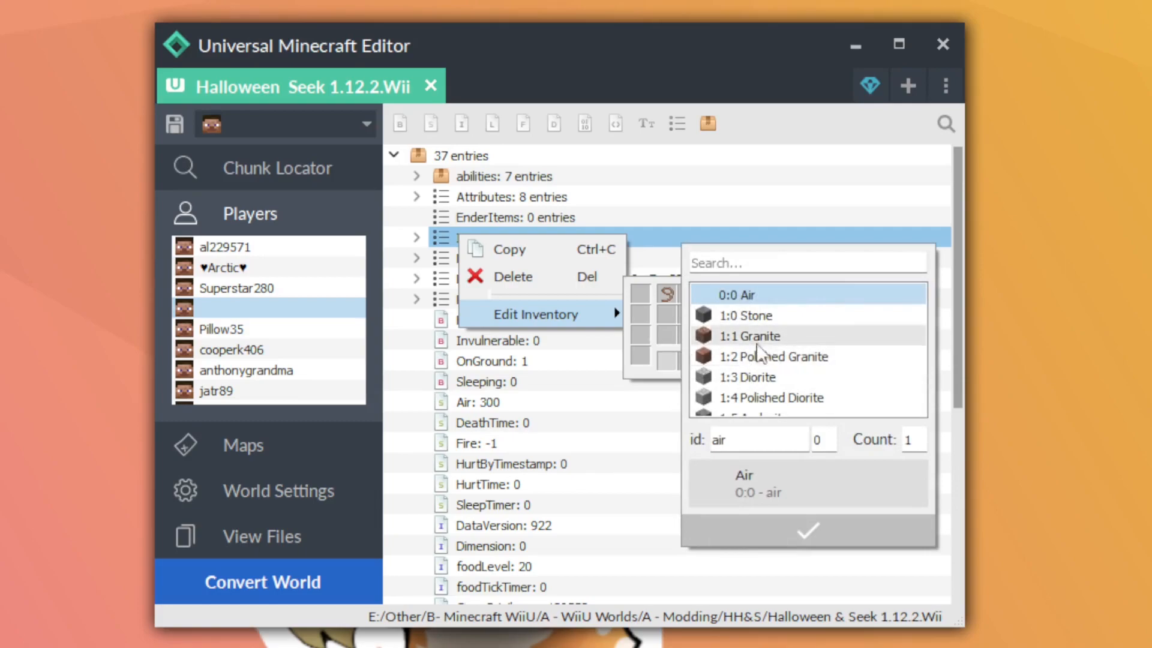
pyautogui.click(761, 316)
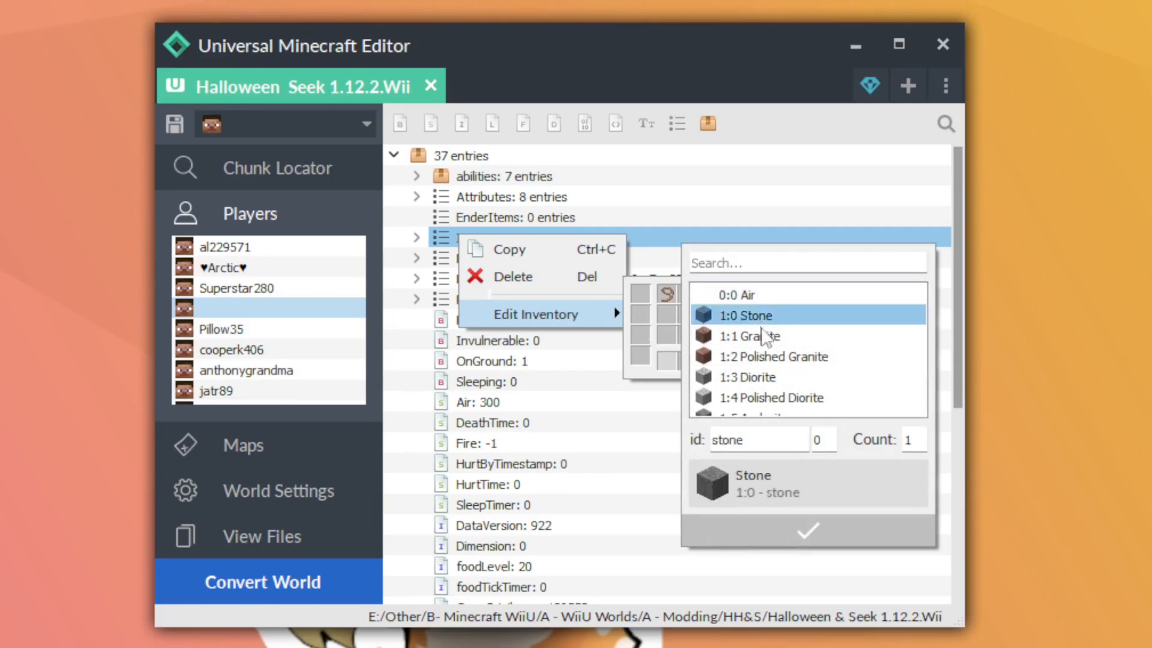
pyautogui.click(754, 527)
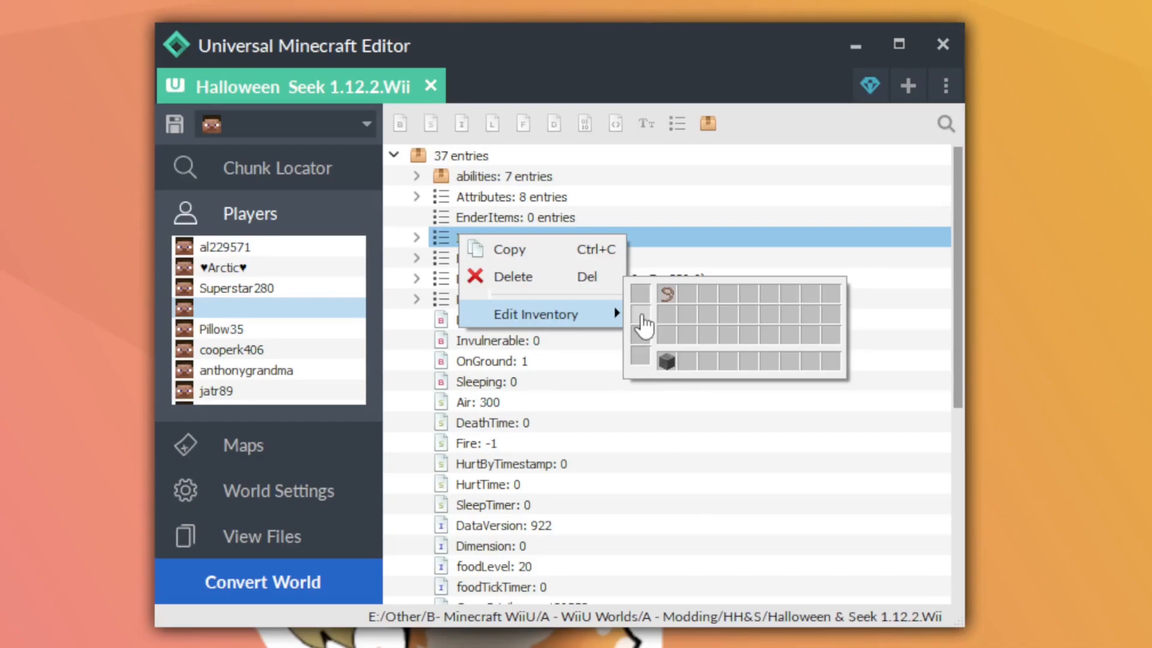
pyautogui.click(639, 242)
# Expand the Inventory list's Stone entry and set its Slot value to 1
pyautogui.click(413, 238)
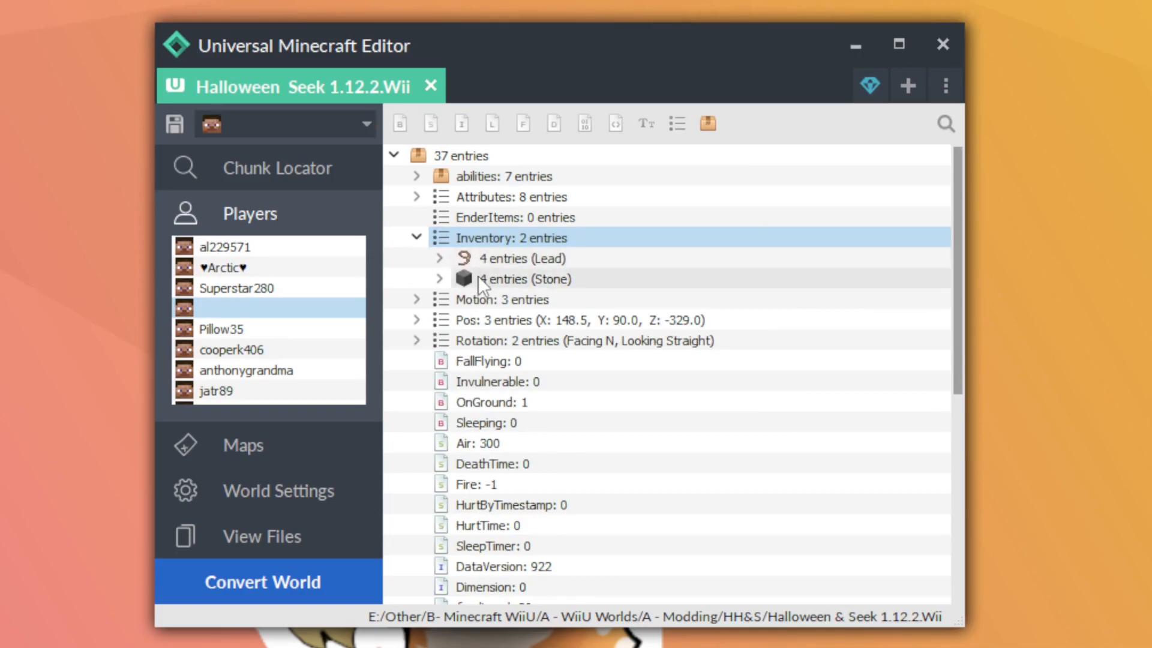
pyautogui.click(439, 278)
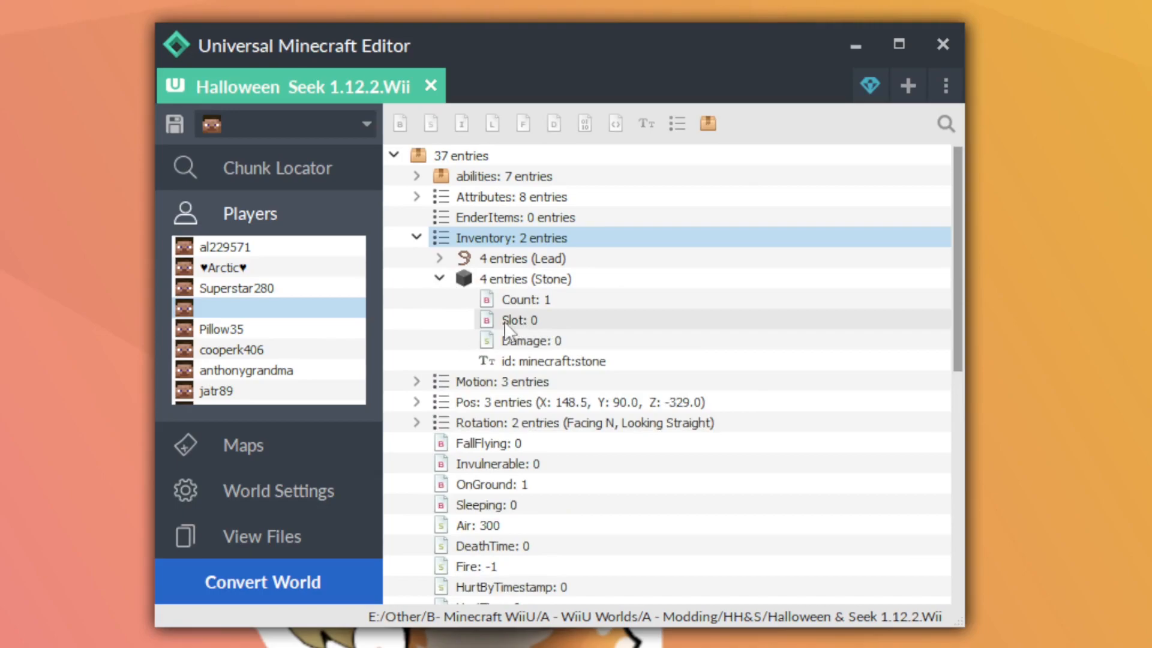
pyautogui.doubleClick(551, 322)
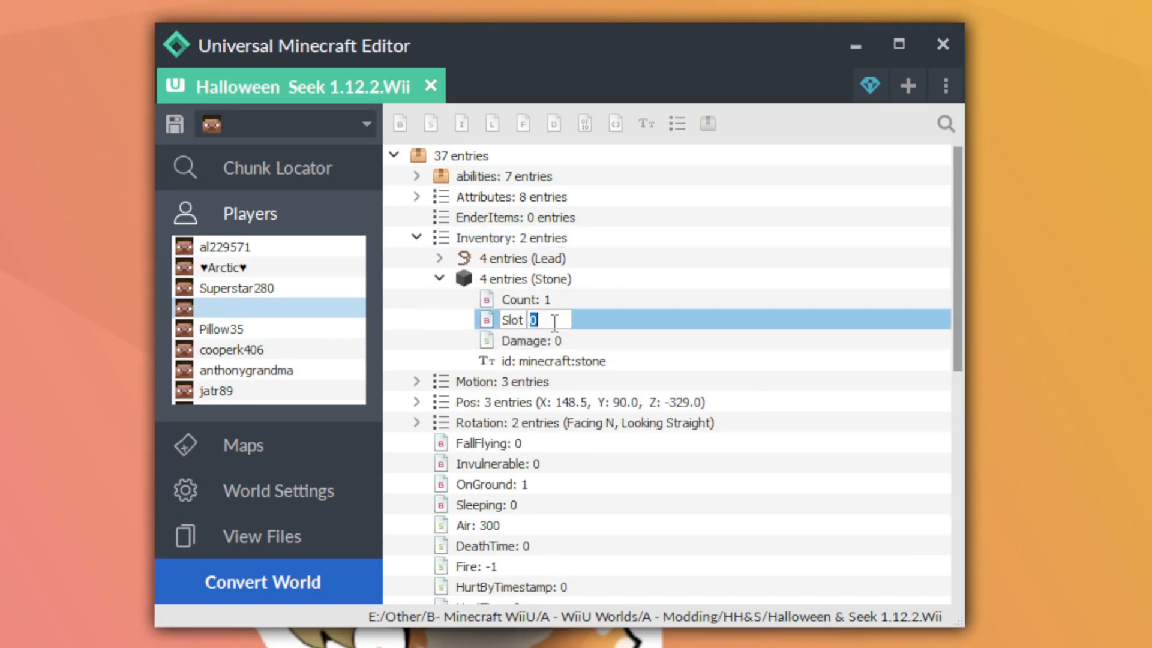
pyautogui.write('1')
pyautogui.press('Return')
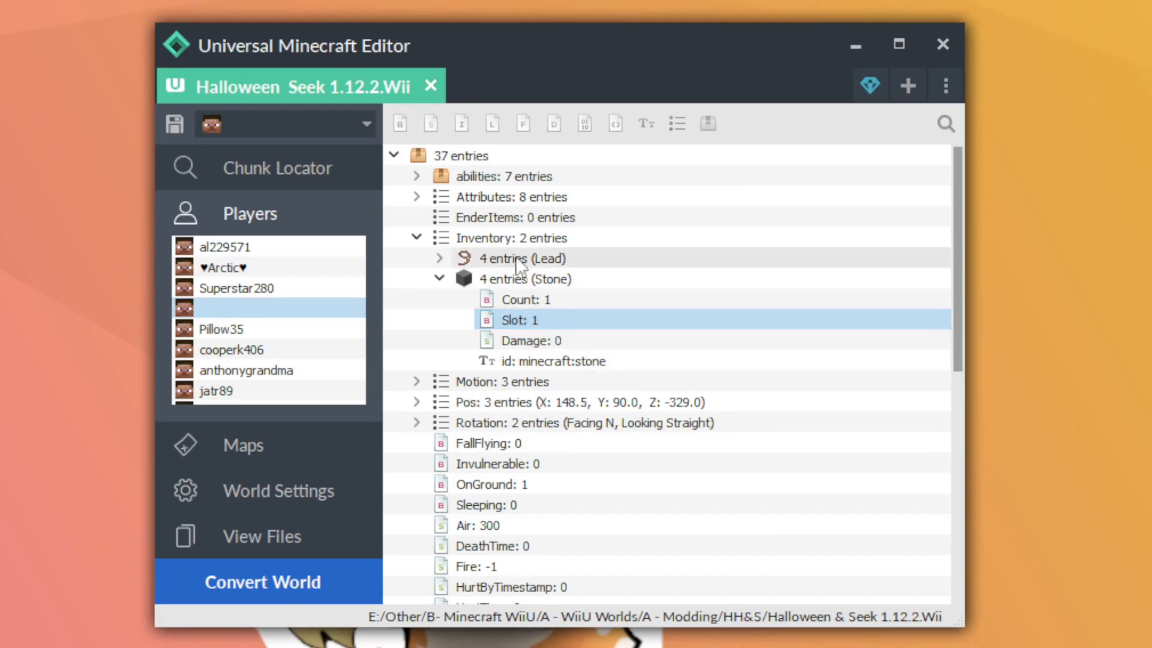
# Check the stone's position in the player's inventory grid and close the grid
pyautogui.click(505, 236)
pyautogui.rightClick(504, 233)
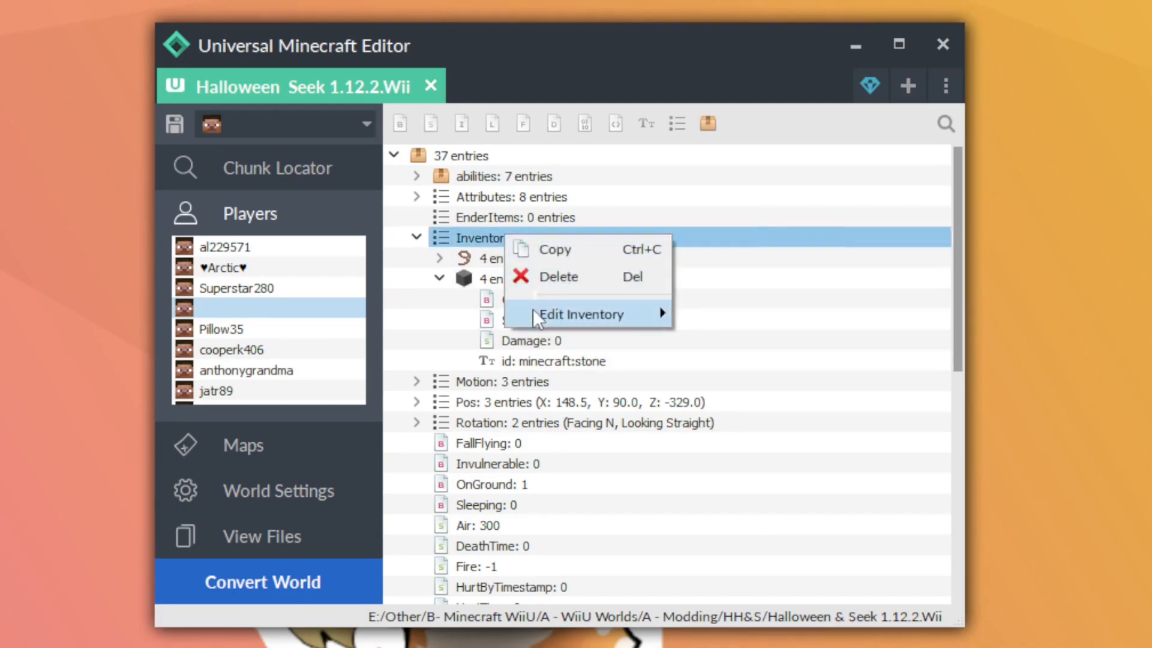
pyautogui.moveTo(539, 312)
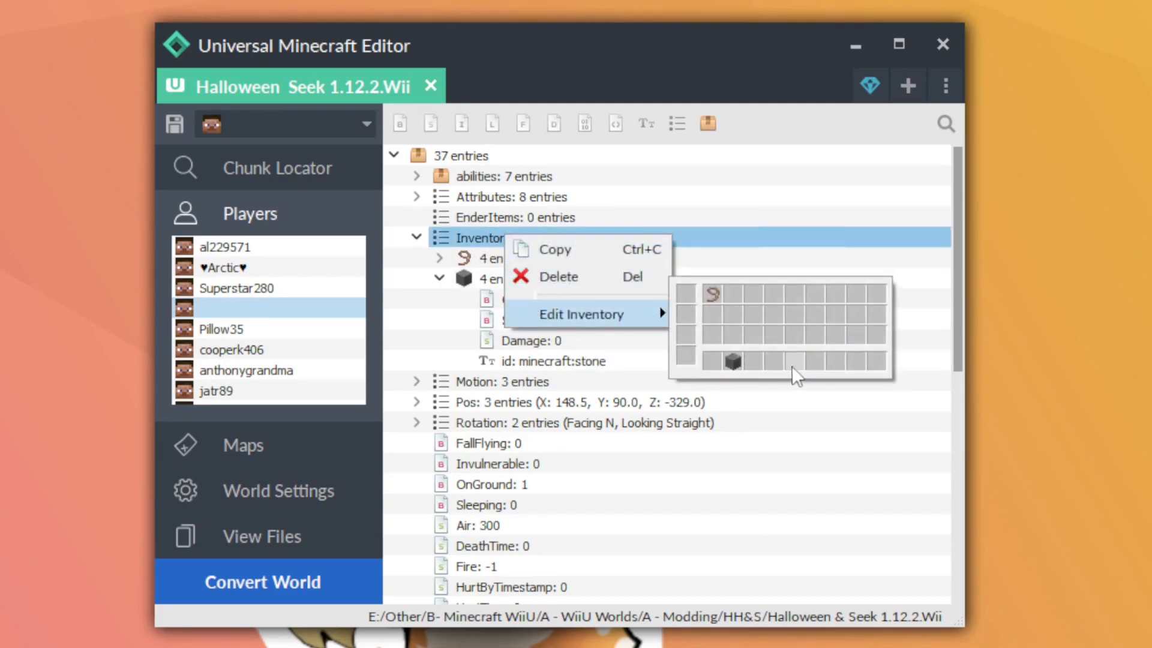
pyautogui.click(612, 358)
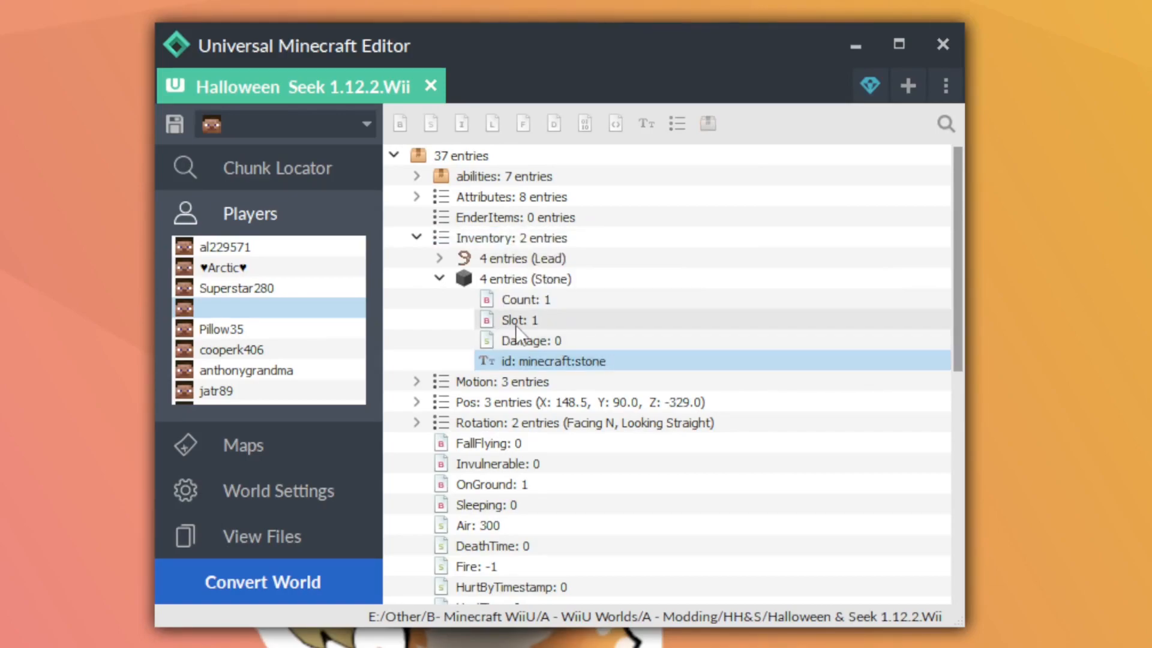
# Set the Count value of the Stone entry to 50
pyautogui.doubleClick(577, 299)
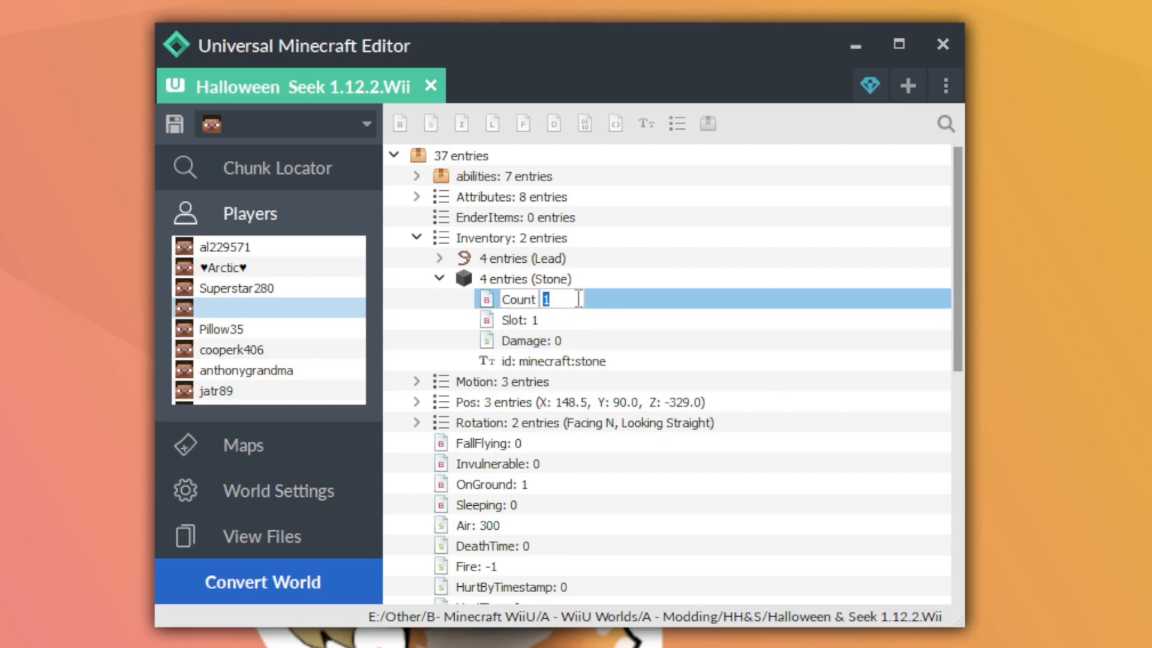
pyautogui.write('50')
pyautogui.press('Return')
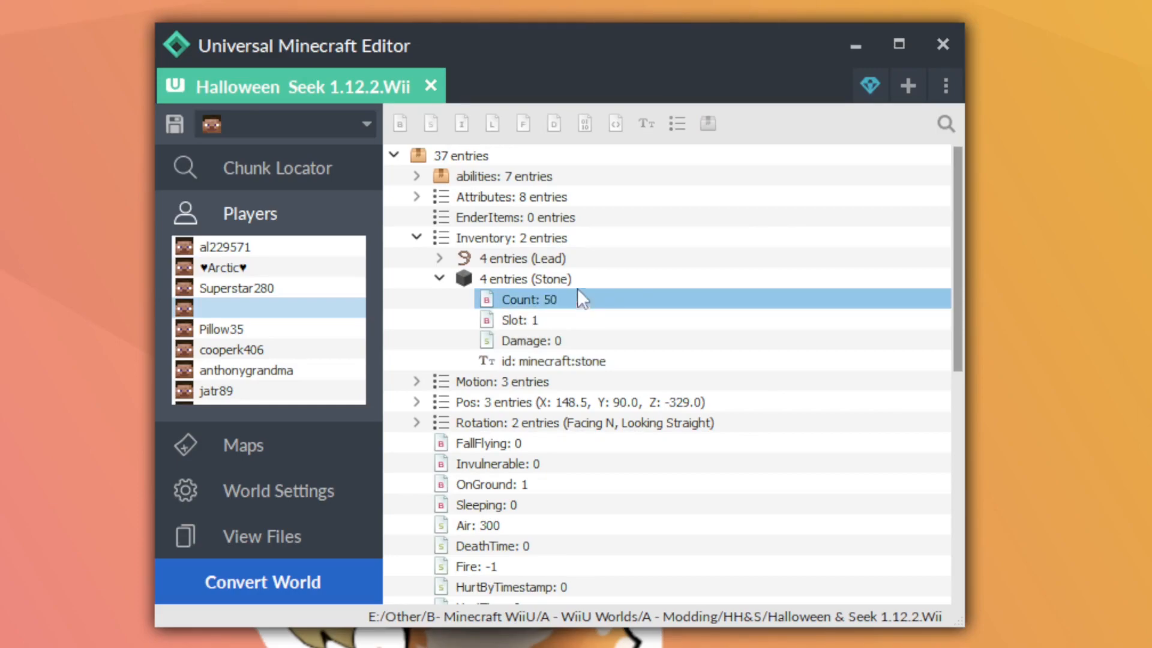
# Change the stone item in the inventory grid to data value 1 and close the grid
pyautogui.rightClick(563, 240)
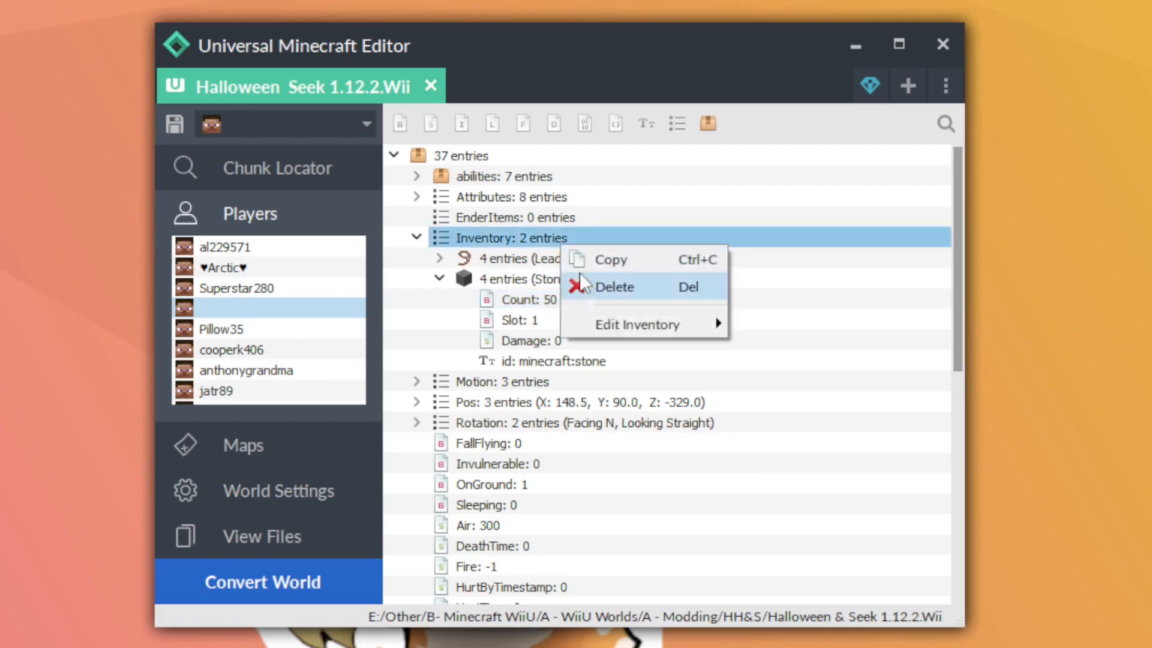
pyautogui.moveTo(624, 323)
pyautogui.click(788, 366)
pyautogui.moveTo(830, 418)
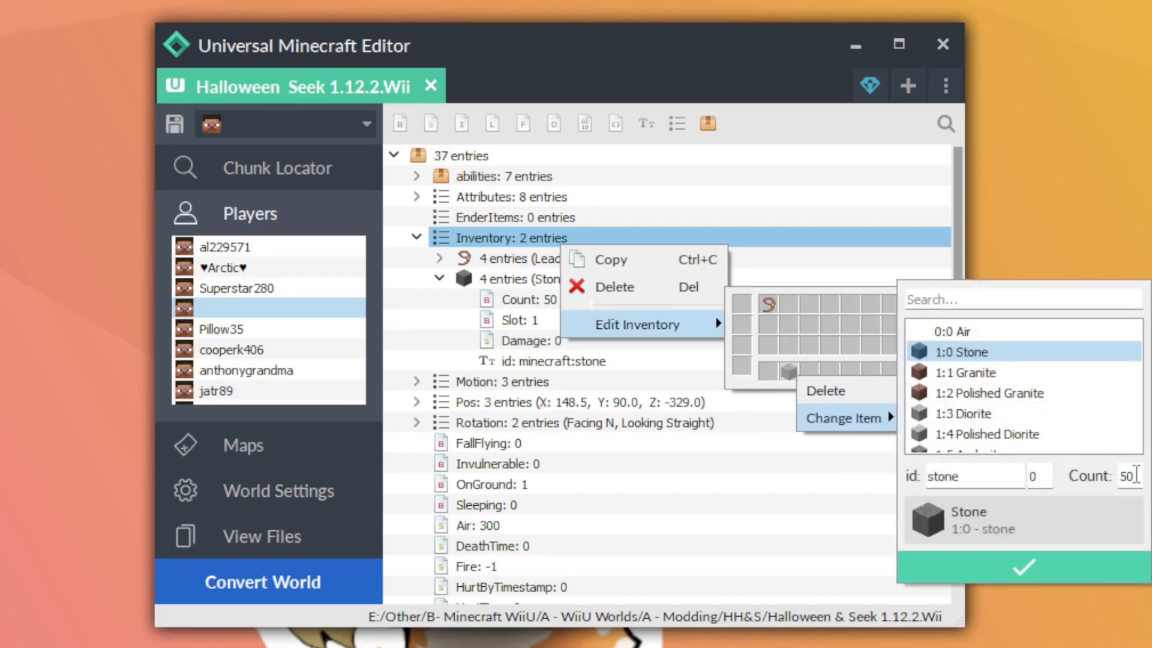
pyautogui.doubleClick(1032, 478)
pyautogui.write('1')
pyautogui.click(1018, 570)
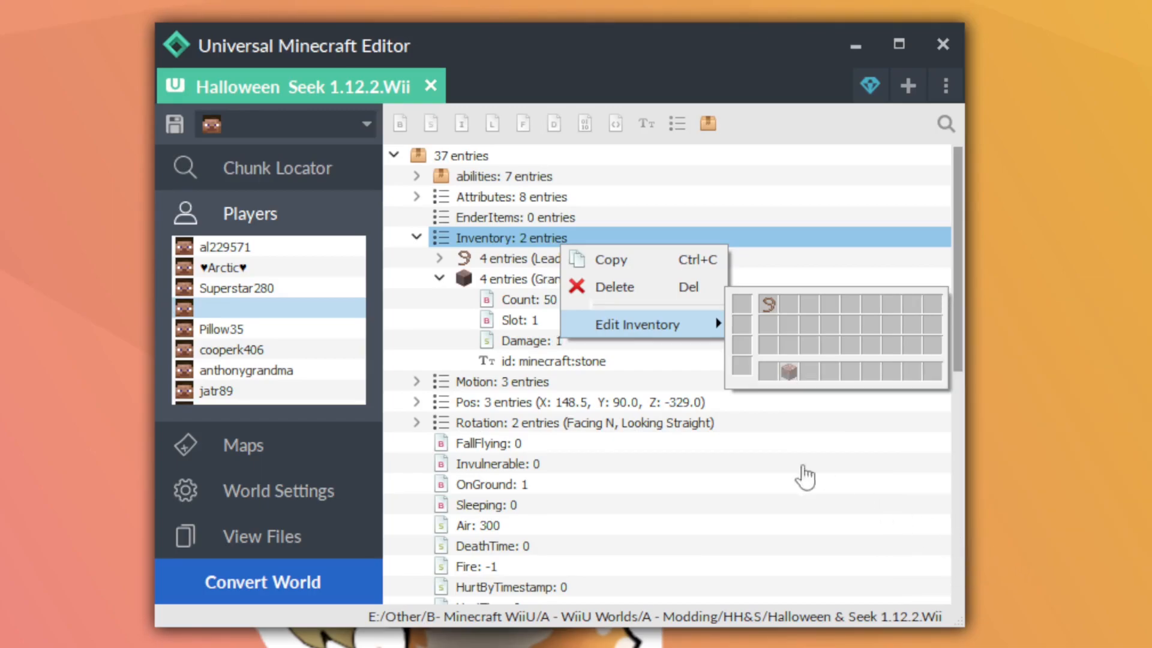
pyautogui.click(609, 384)
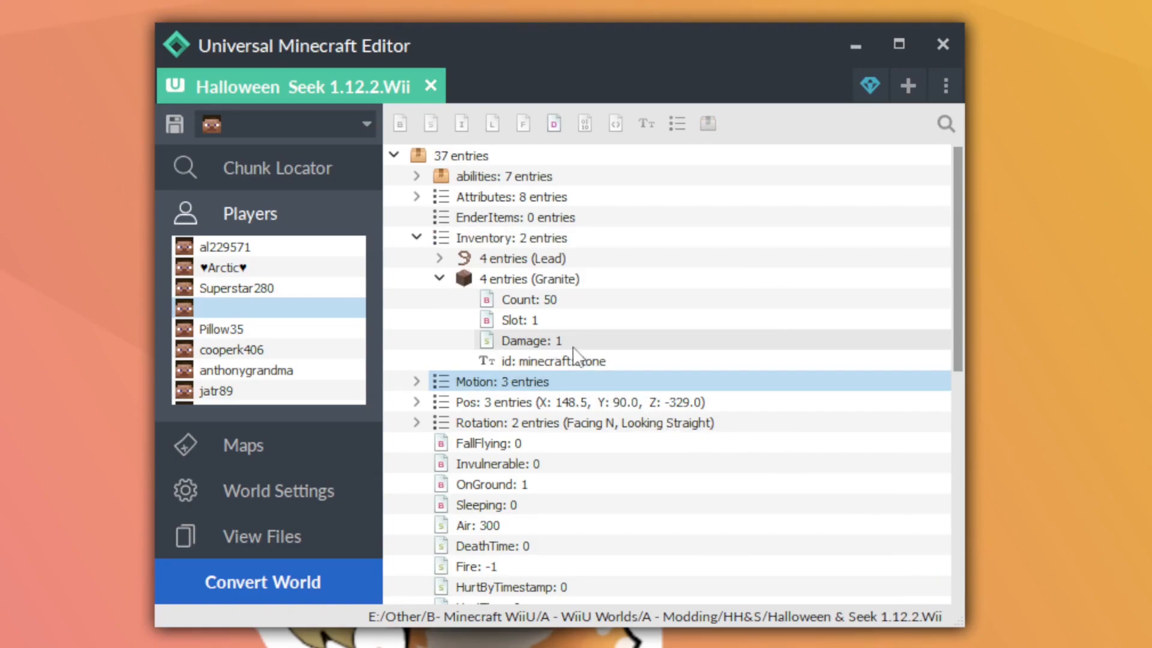
# Set the Damage value of the 50-count Inventory entry to 0
pyautogui.doubleClick(576, 341)
pyautogui.write('0')
pyautogui.press('Return')
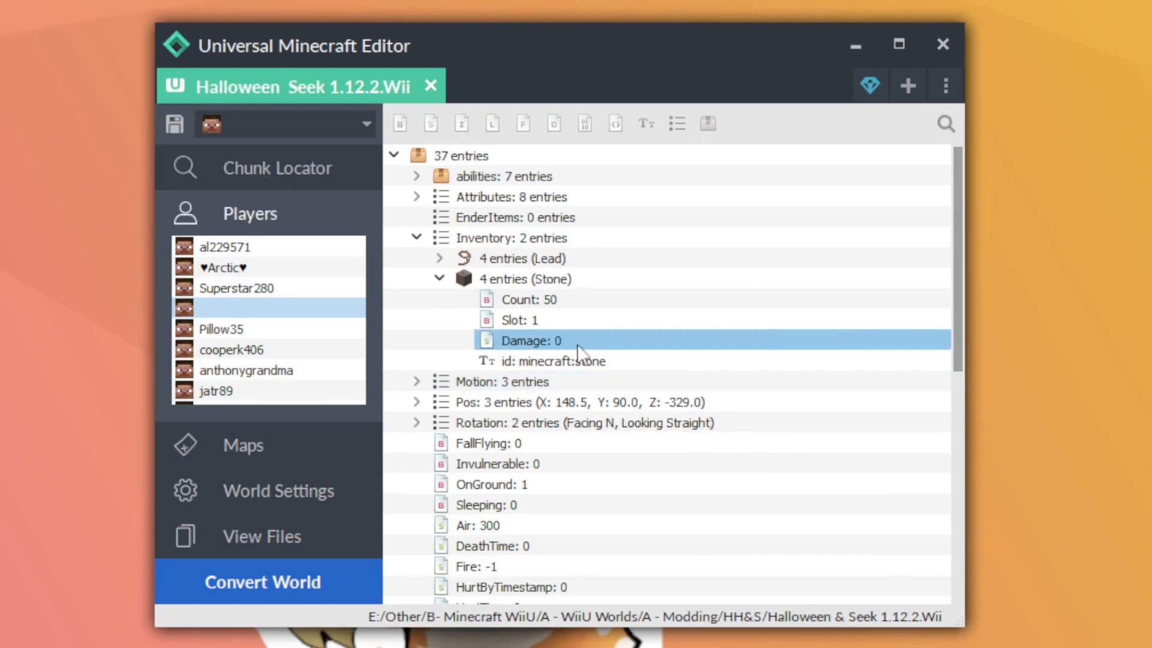
# Change the Stone entry's id to minecraft:brick
pyautogui.doubleClick(643, 361)
pyautogui.press('End')
pyautogui.press('BackSpace')
pyautogui.press('BackSpace')
pyautogui.press('BackSpace')
pyautogui.press('BackSpace')
pyautogui.press('BackSpace')
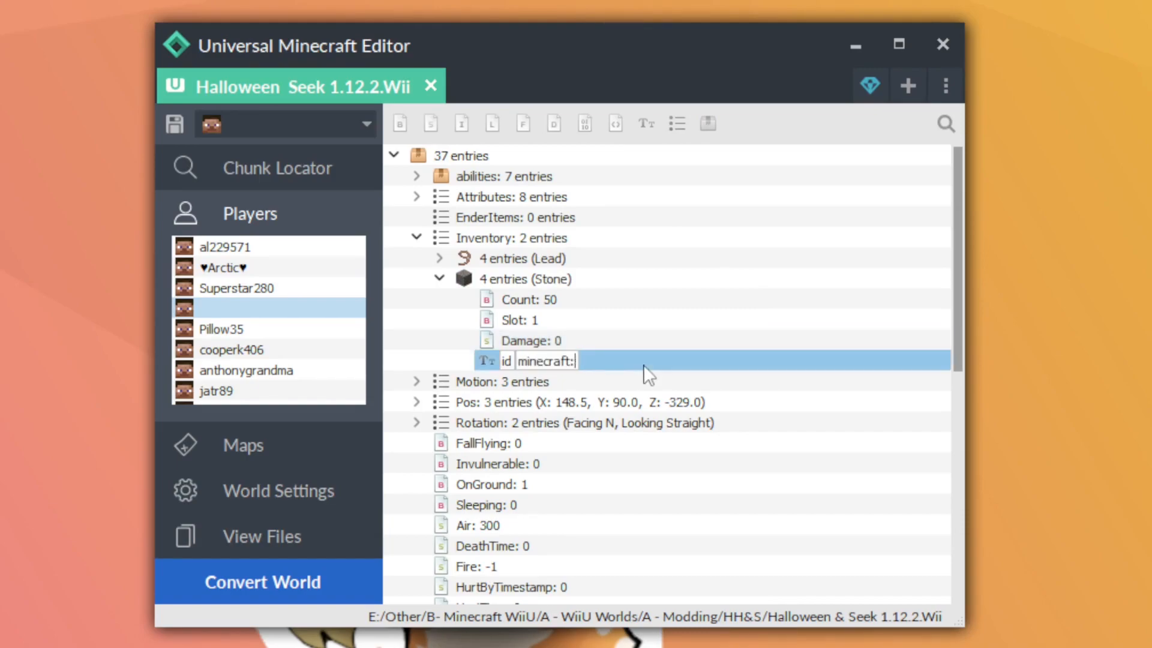
pyautogui.write('brick')
pyautogui.press('Return')
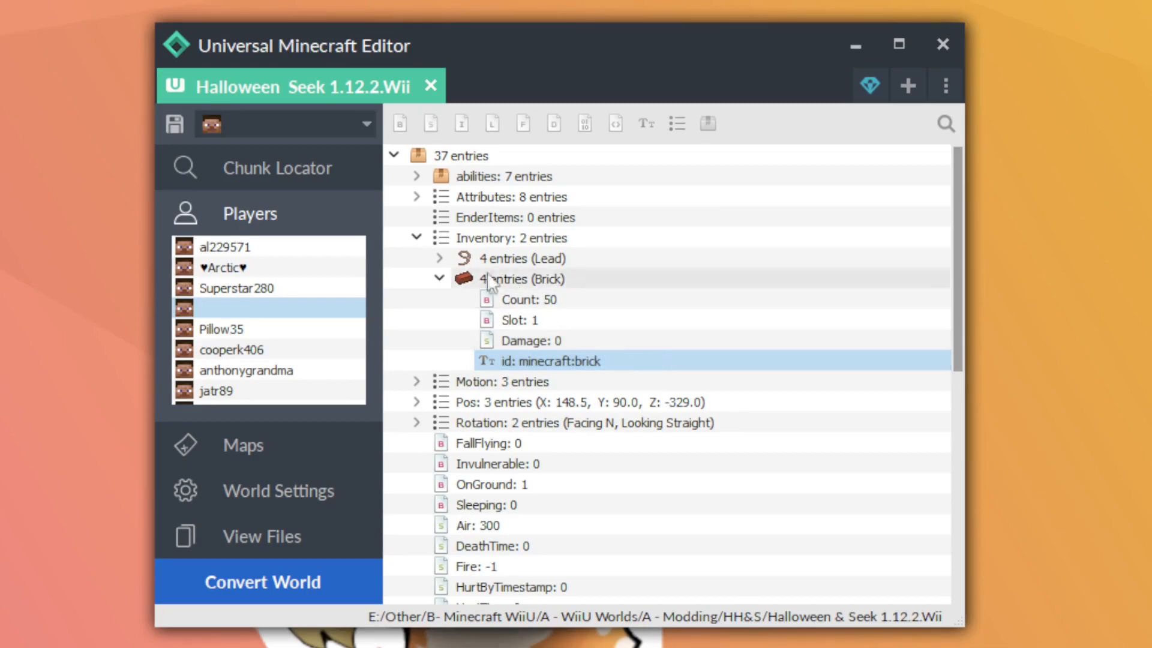
# Save the world twice, dismissing the save notice each time
pyautogui.click(177, 130)
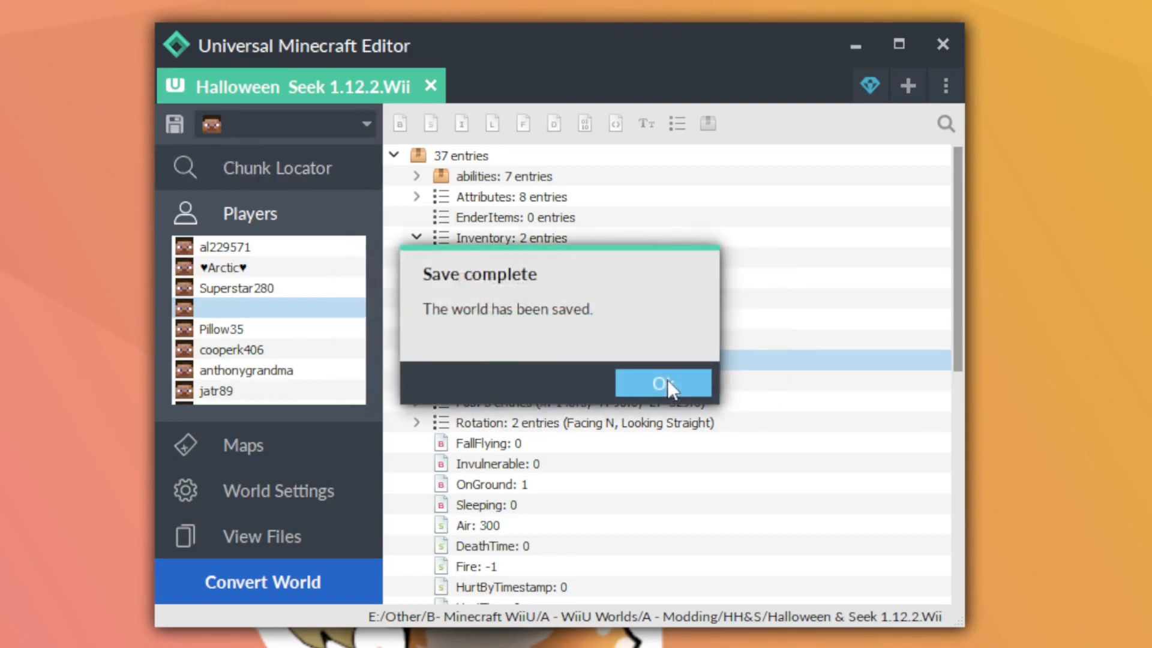
pyautogui.click(667, 379)
pyautogui.hotkey('ctrl', 's')
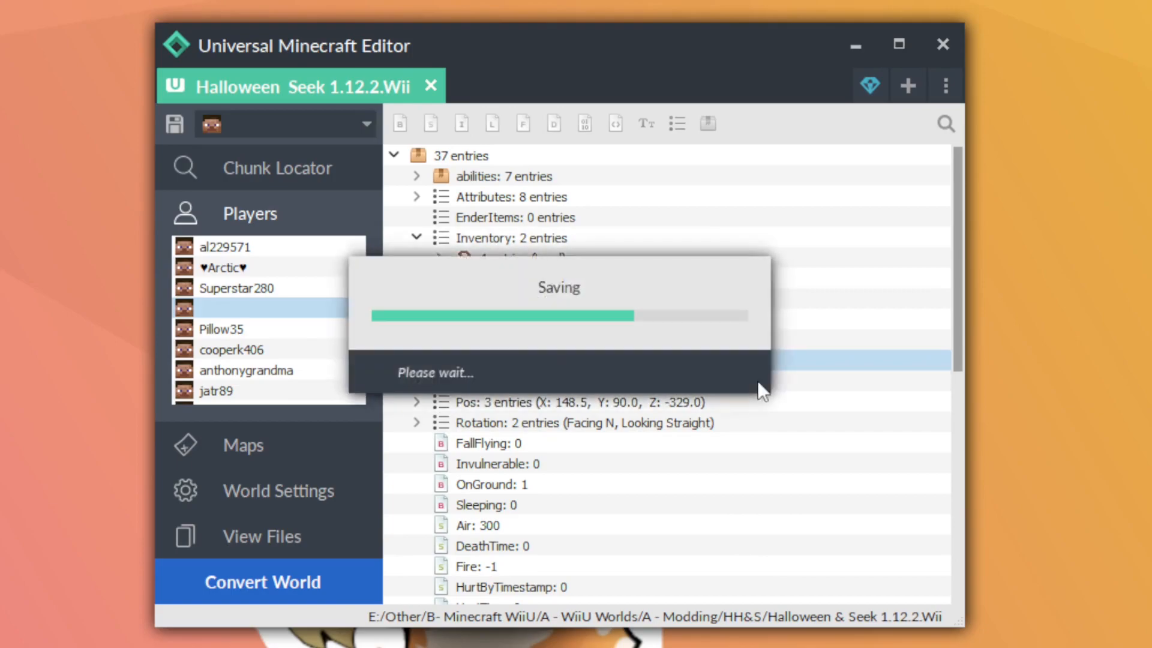
pyautogui.click(671, 384)
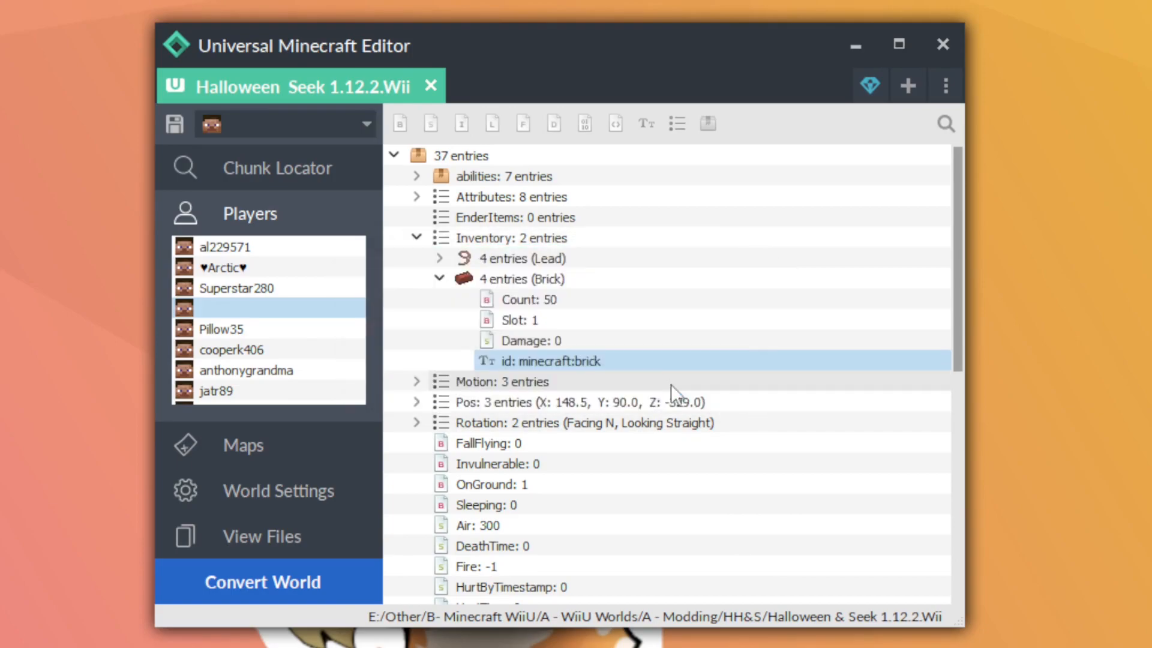
# View the player's ender chest grid from EnderItems, close it, and collapse the Inventory list
pyautogui.rightClick(533, 219)
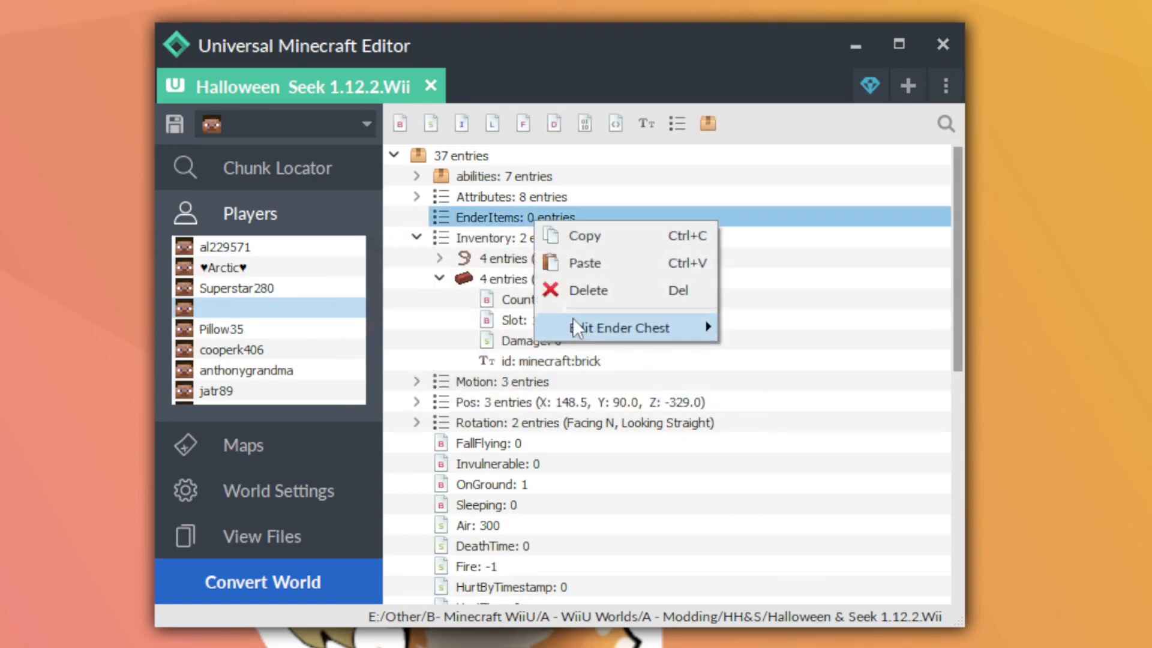
pyautogui.moveTo(573, 323)
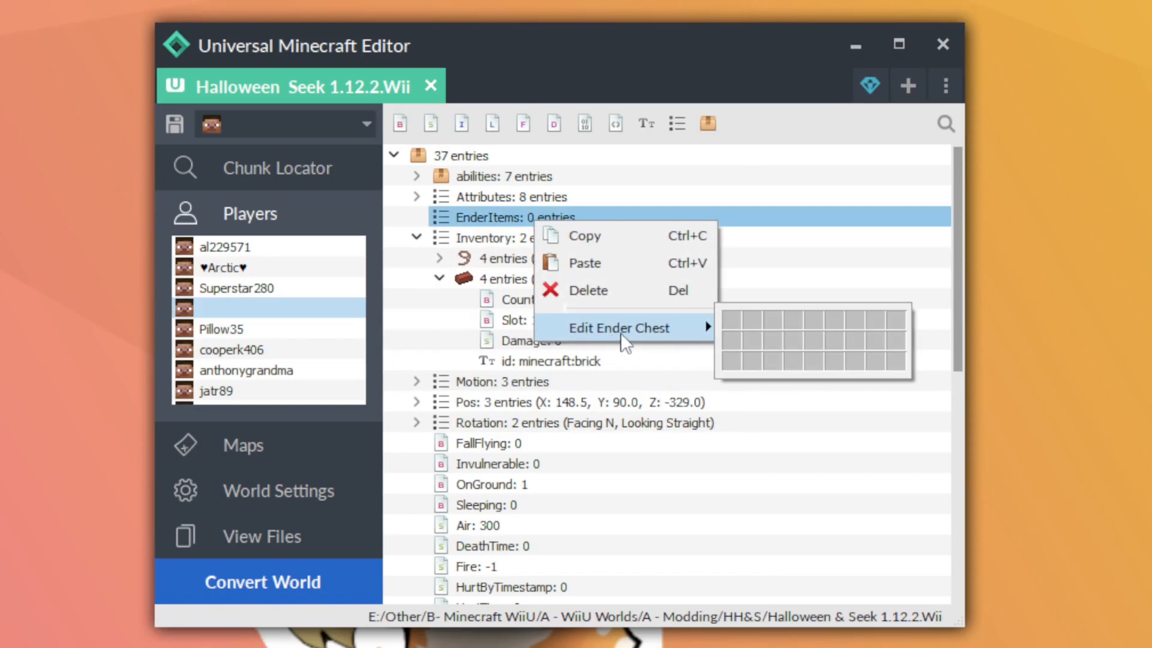
pyautogui.click(471, 222)
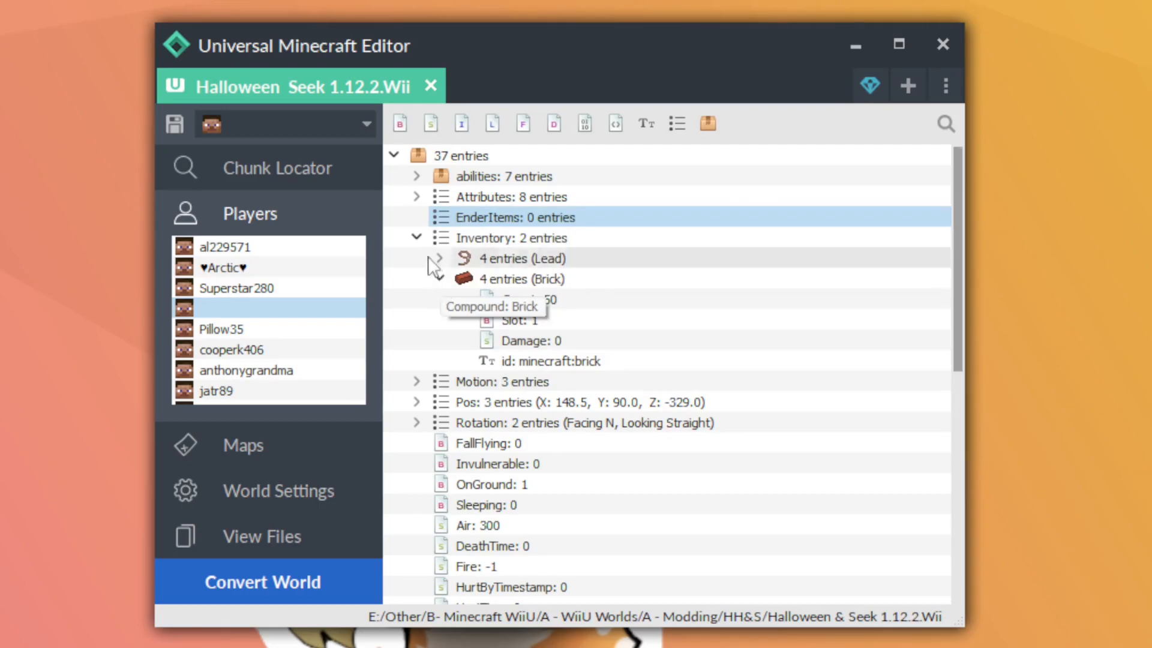
pyautogui.click(417, 238)
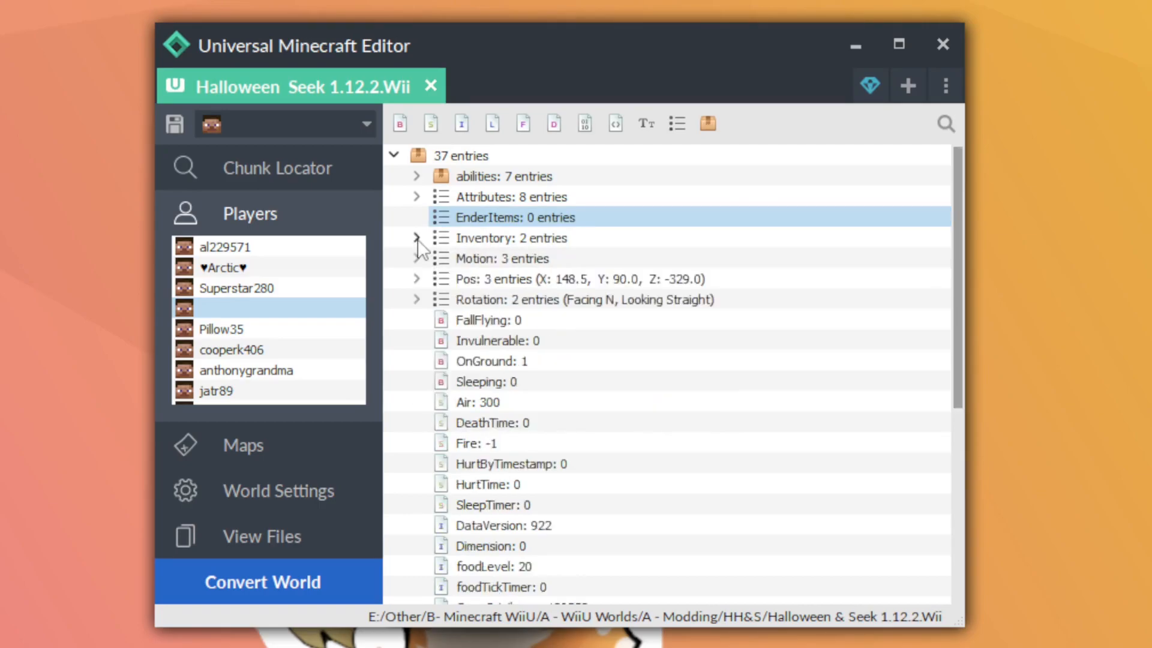
# Expand the player's Pos list and set the Y coordinate to 150
pyautogui.rightClick(484, 279)
pyautogui.click(452, 282)
pyautogui.click(416, 278)
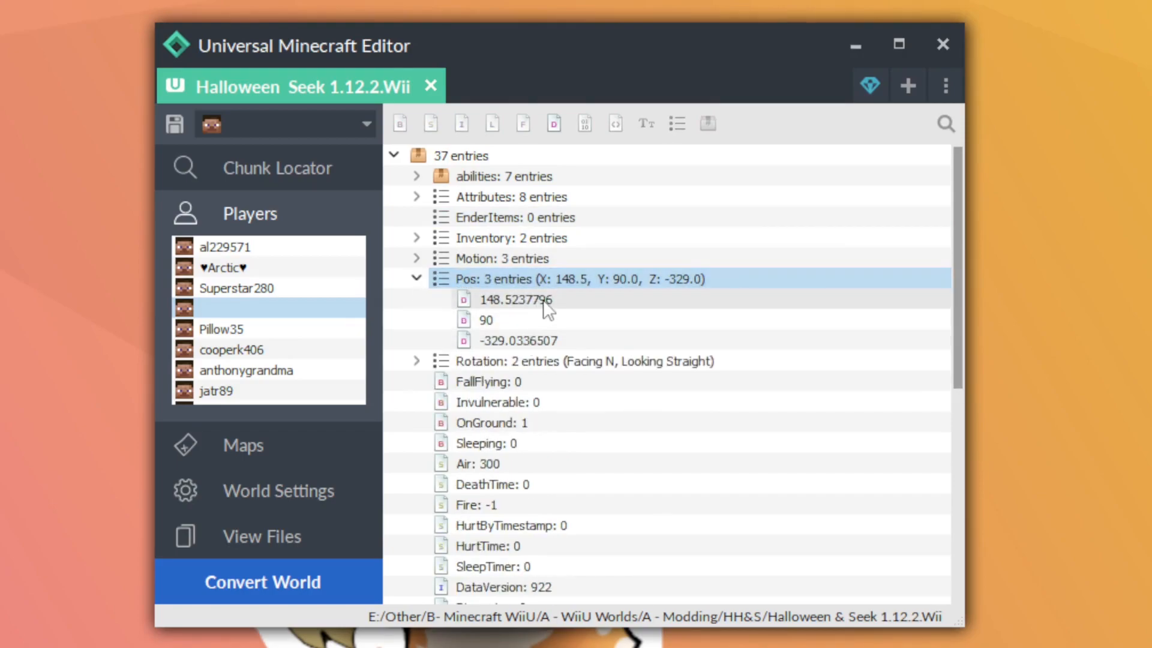
pyautogui.click(538, 322)
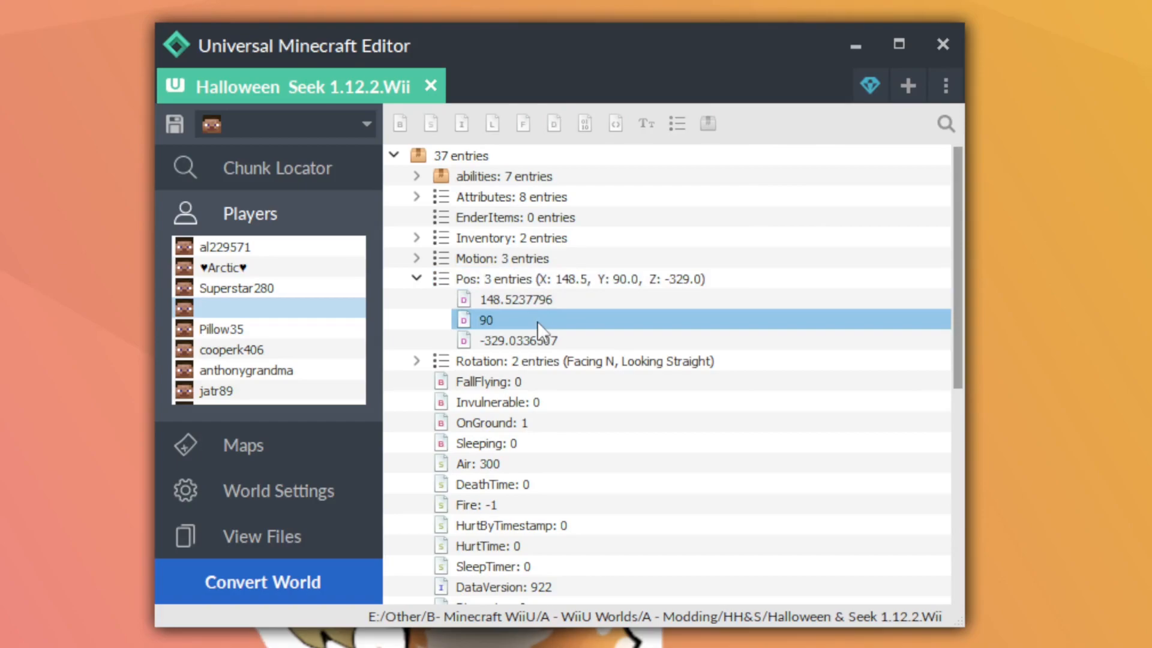
pyautogui.click(542, 339)
pyautogui.doubleClick(541, 322)
pyautogui.write('150')
pyautogui.press('Return')
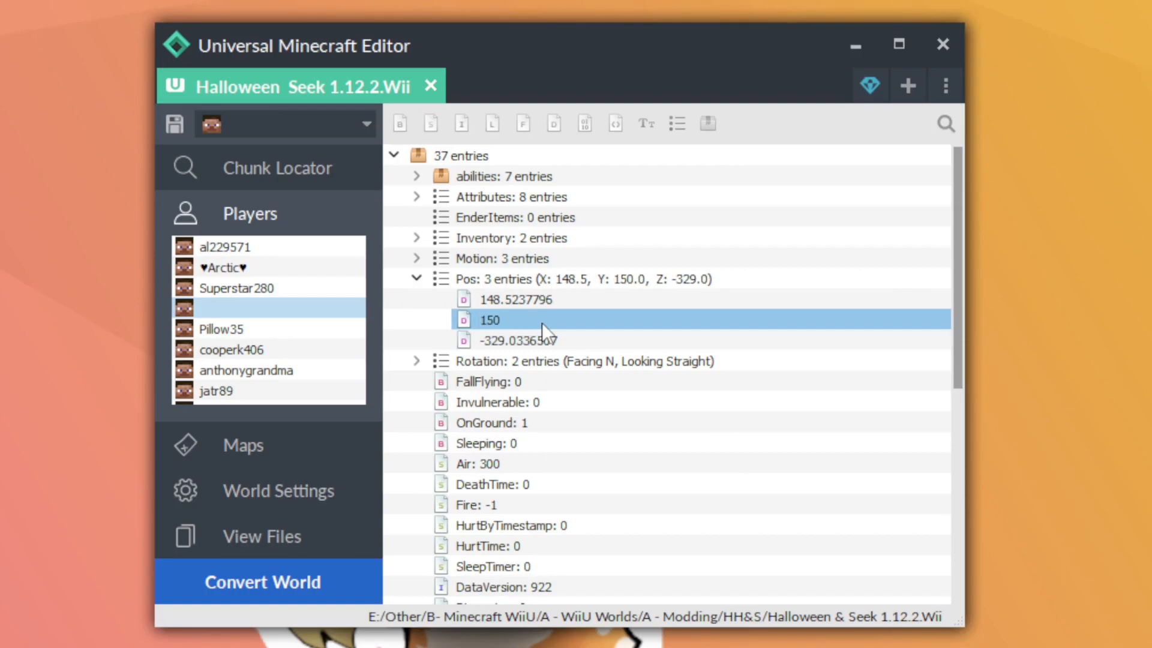
# Expand the player's Rotation list and set its first value to 0
pyautogui.click(422, 362)
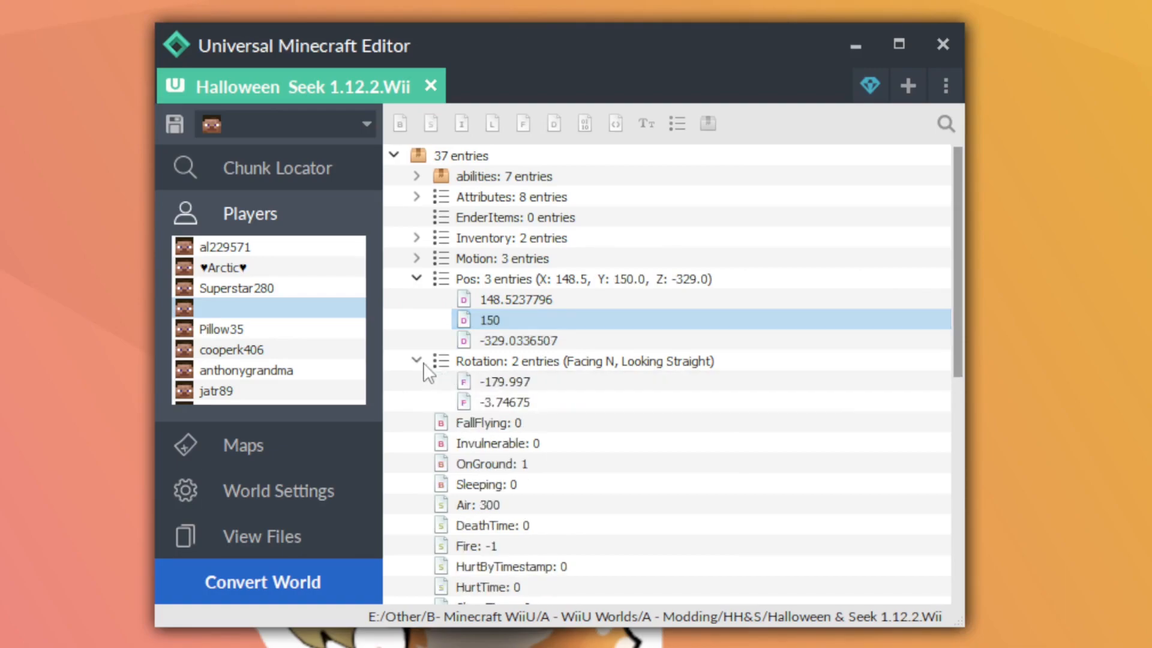
pyautogui.click(530, 381)
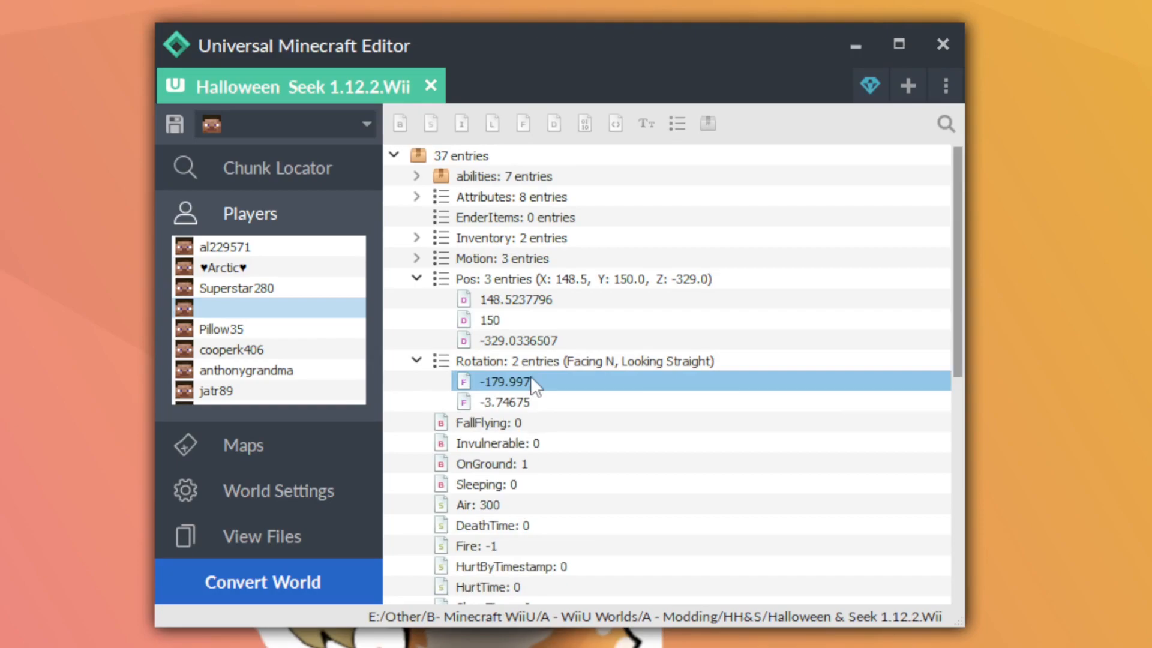
pyautogui.click(544, 402)
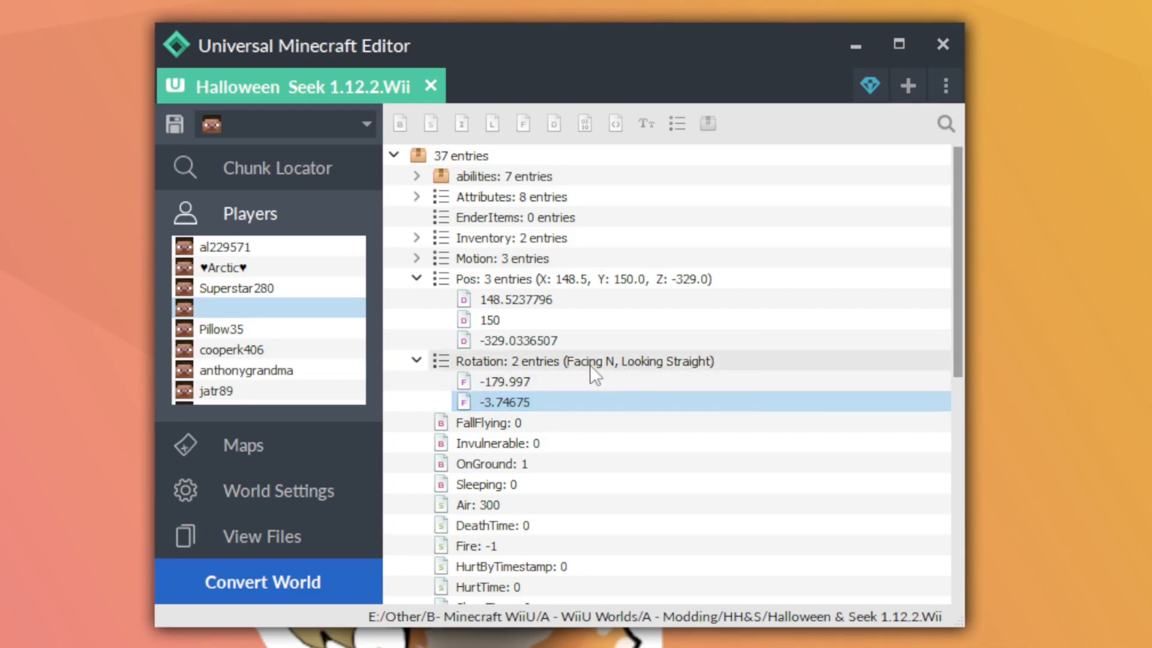
pyautogui.doubleClick(563, 387)
pyautogui.write('0')
pyautogui.press('Return')
# Set the first Rotation value to 270
pyautogui.doubleClick(592, 382)
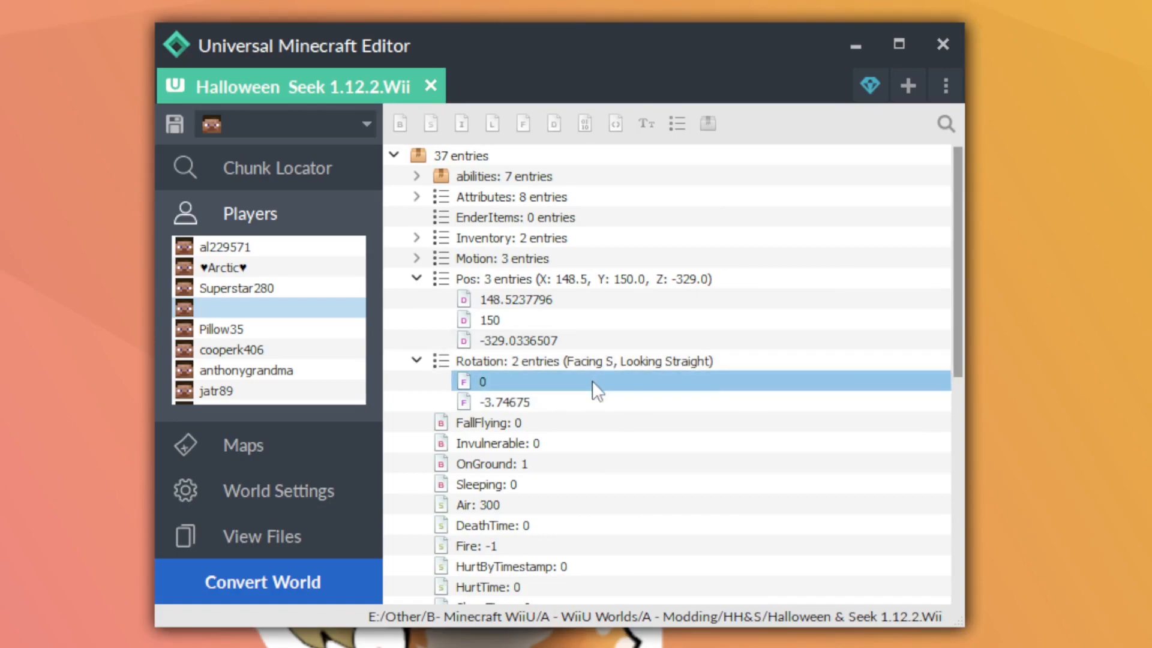
pyautogui.write('2')
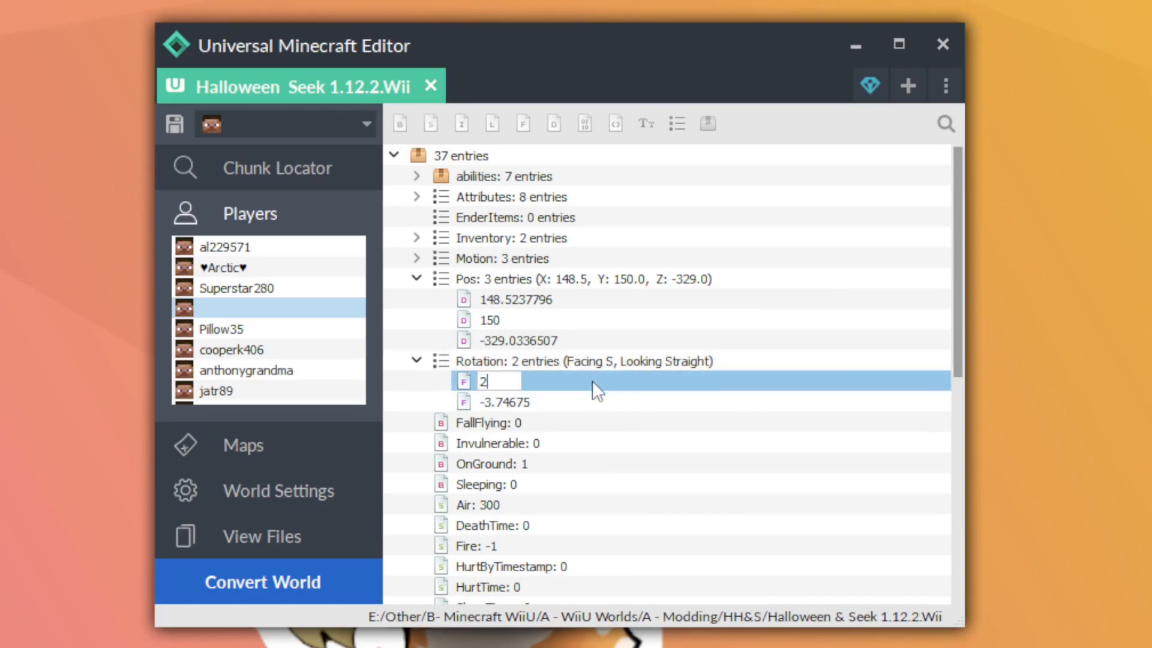
pyautogui.write('70')
pyautogui.press('Return')
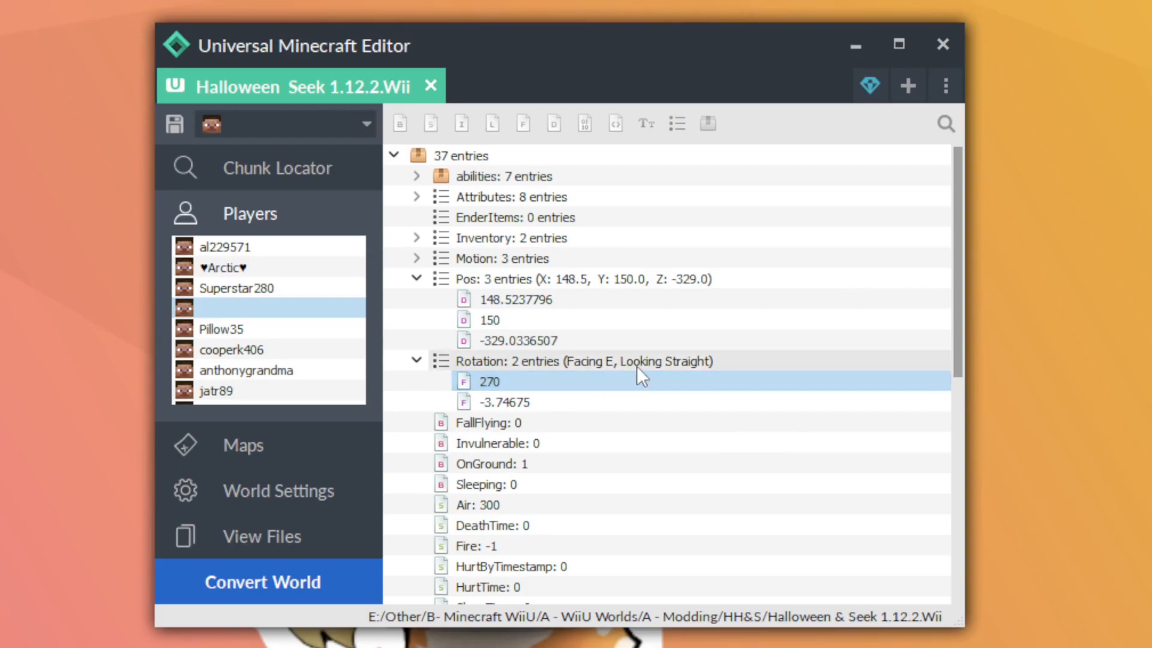
# Set the second Rotation value to 90
pyautogui.doubleClick(549, 402)
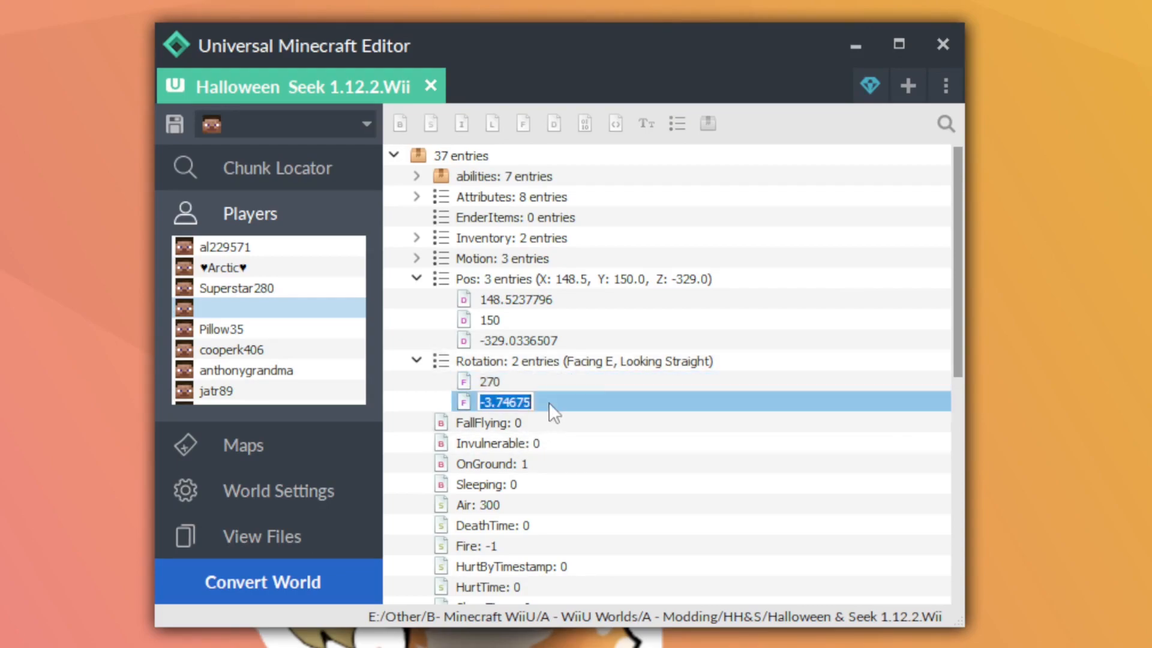
pyautogui.write('90')
pyautogui.press('Return')
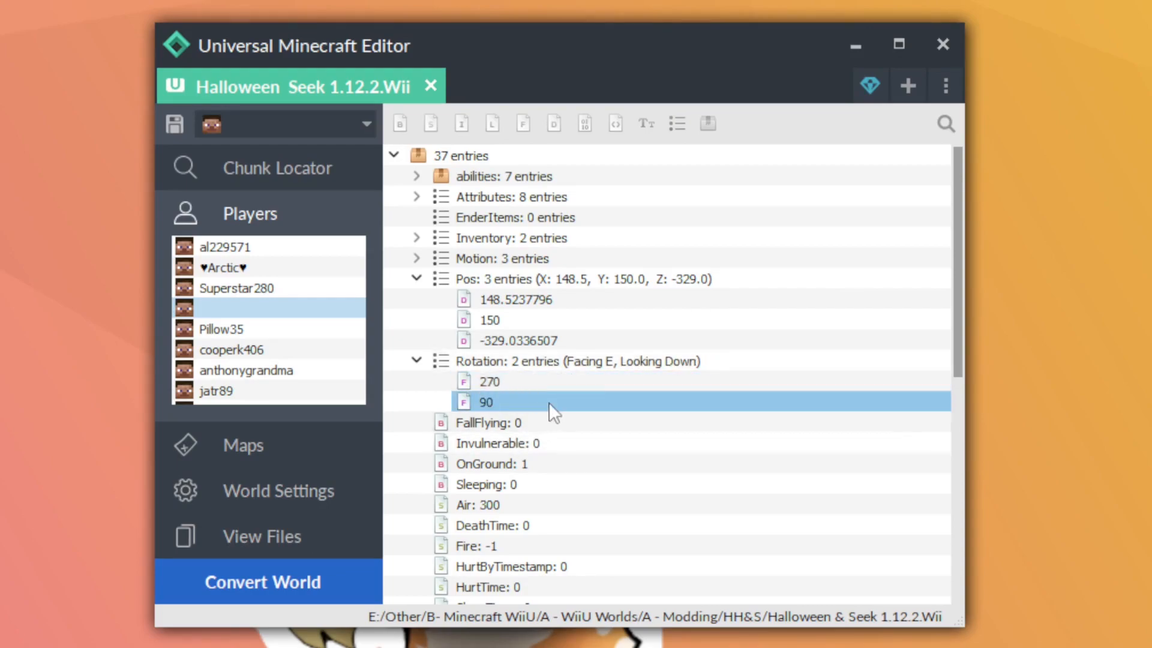
# Set the second Rotation value to -90 and save the world
pyautogui.doubleClick(548, 402)
pyautogui.write('-90')
pyautogui.press('Return')
pyautogui.hotkey('ctrl', 's')
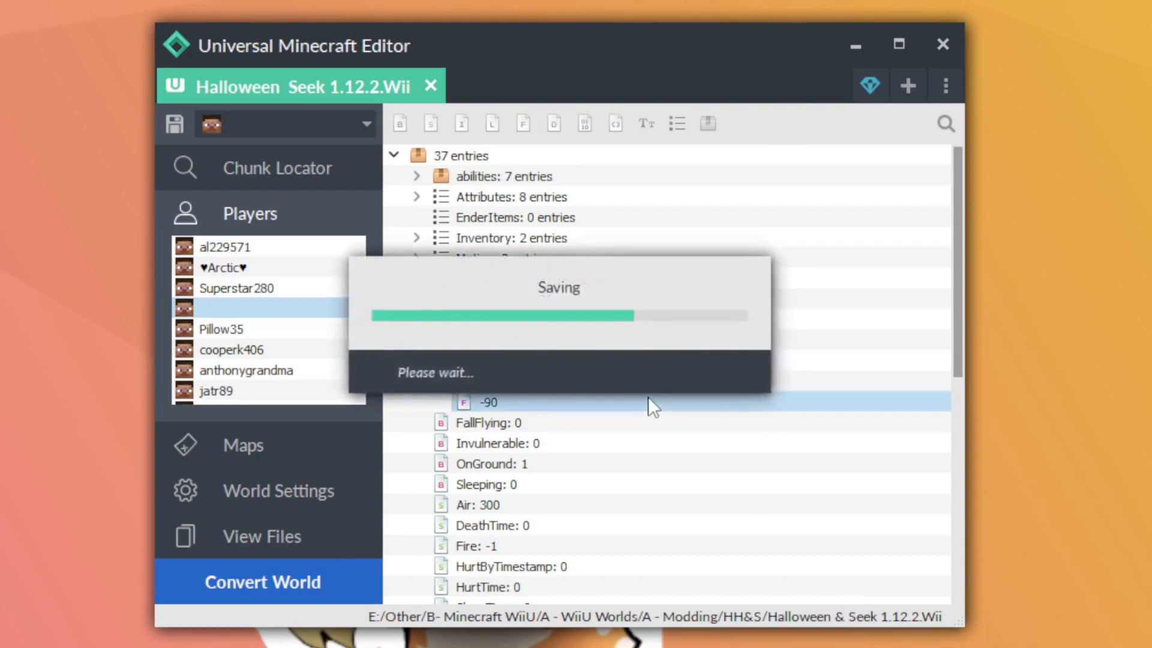
pyautogui.click(678, 377)
# Collapse the Pos and Rotation lists and look through the player's remaining entries
pyautogui.click(417, 280)
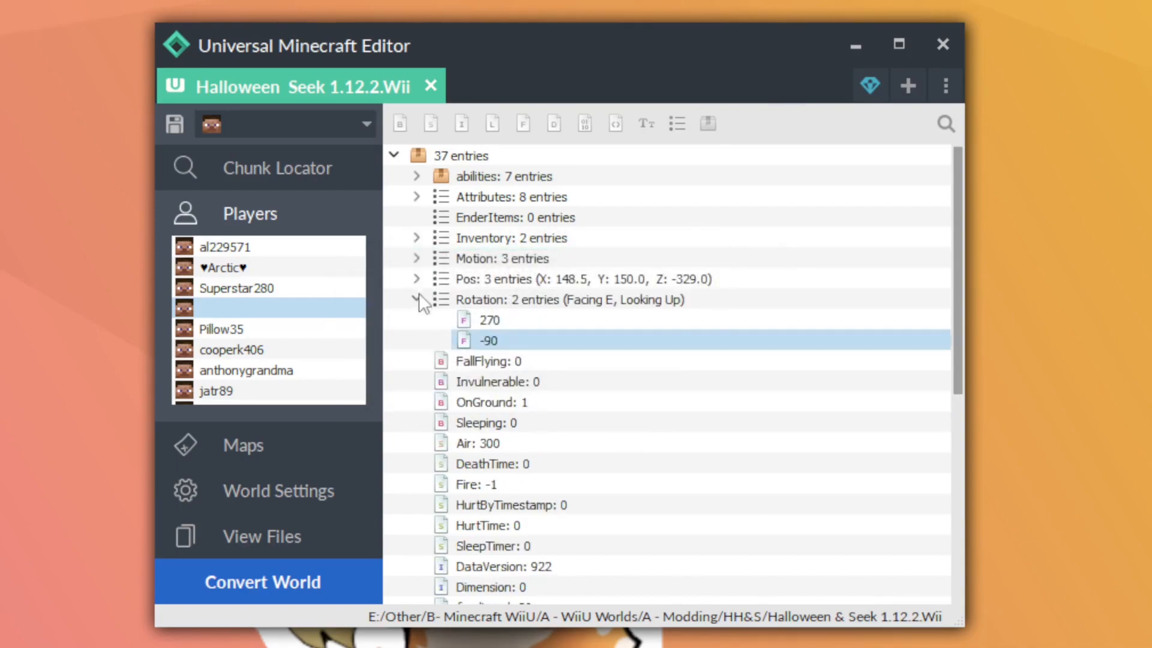
pyautogui.click(416, 300)
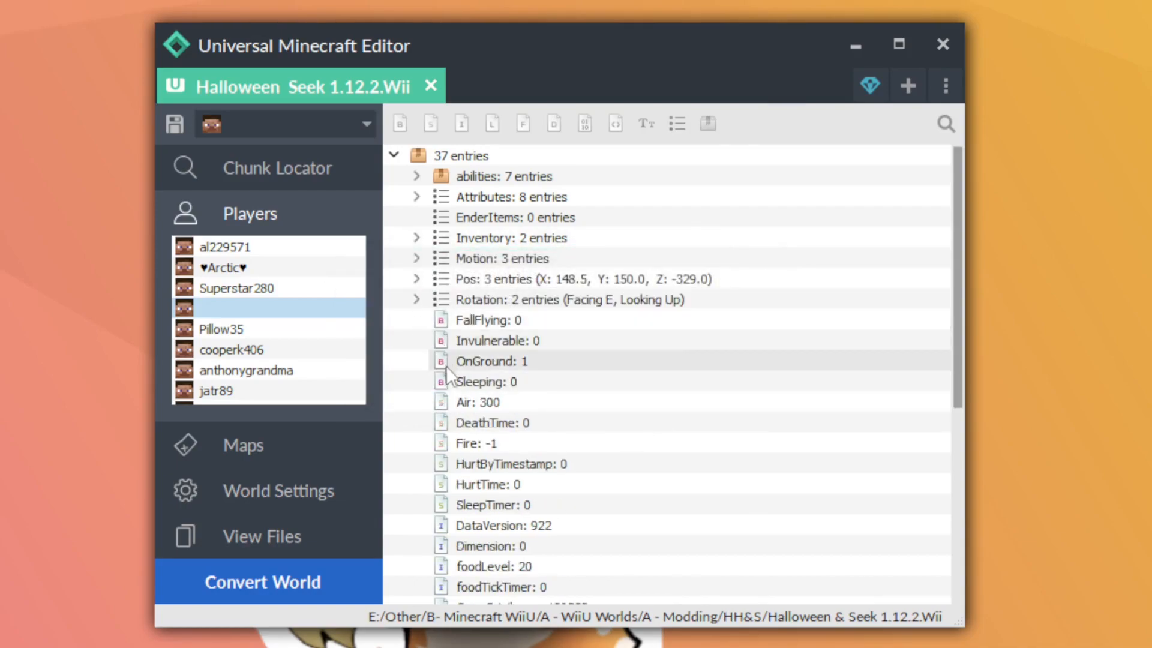
pyautogui.scroll(-1, 462, 414)
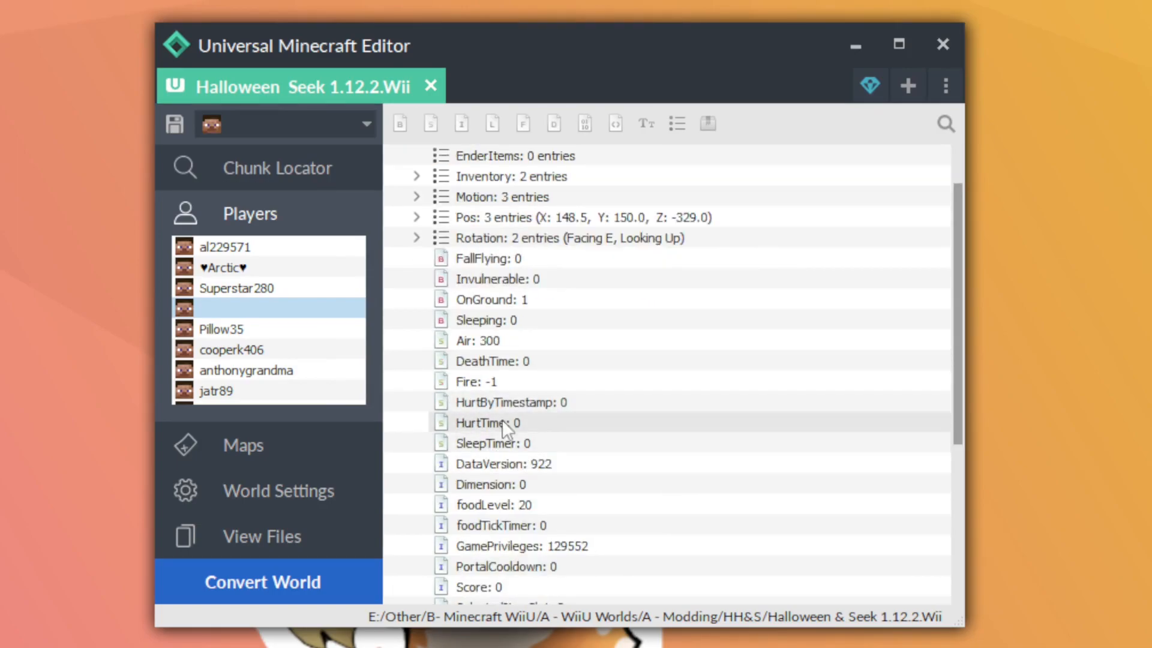
pyautogui.scroll(-2, 526, 444)
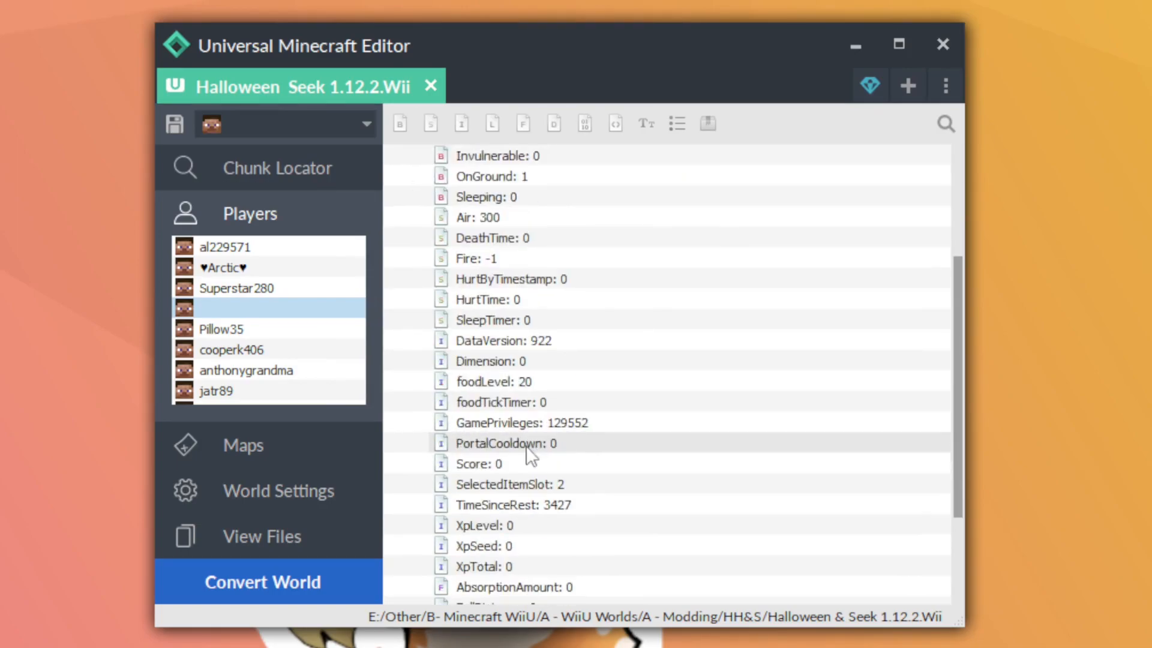
pyautogui.scroll(-1, 528, 456)
pyautogui.scroll(4, 498, 336)
# Give the Brick entry in the Inventory list the display name "Funny Bricks" and expand the entry
pyautogui.click(416, 238)
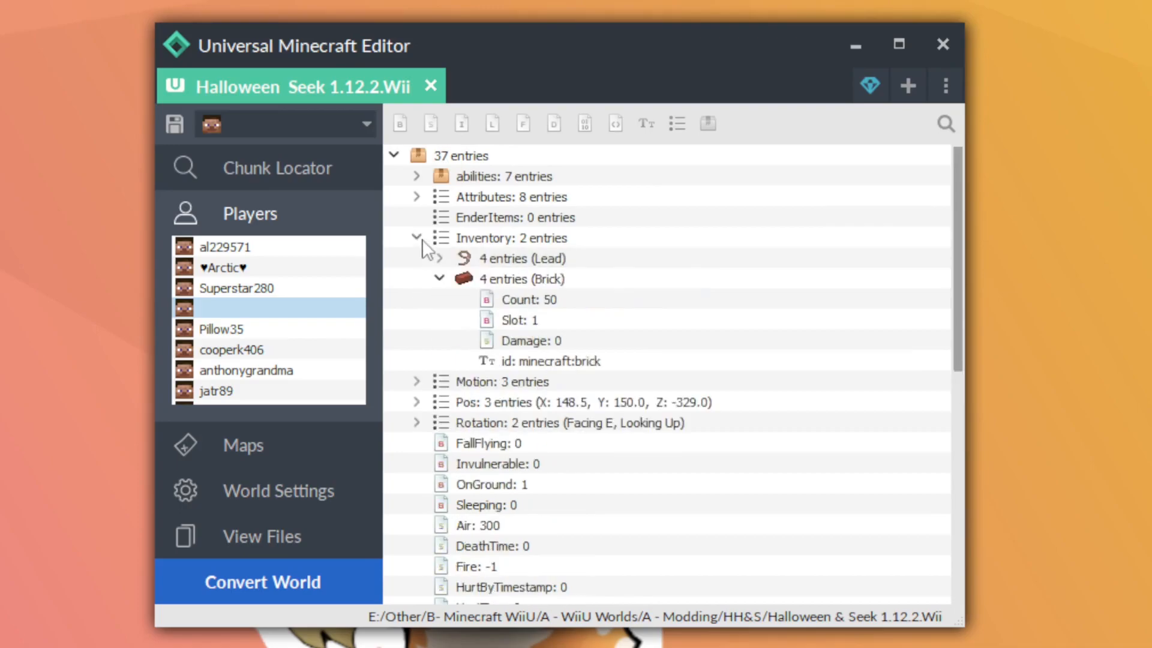
pyautogui.click(439, 278)
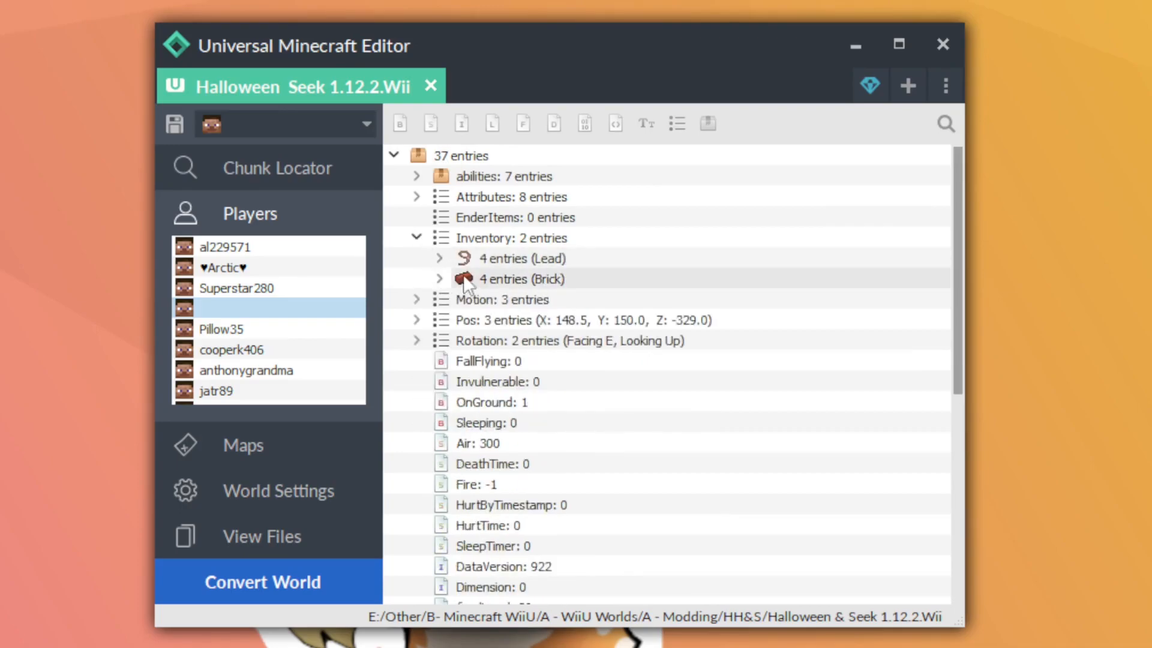
pyautogui.rightClick(512, 273)
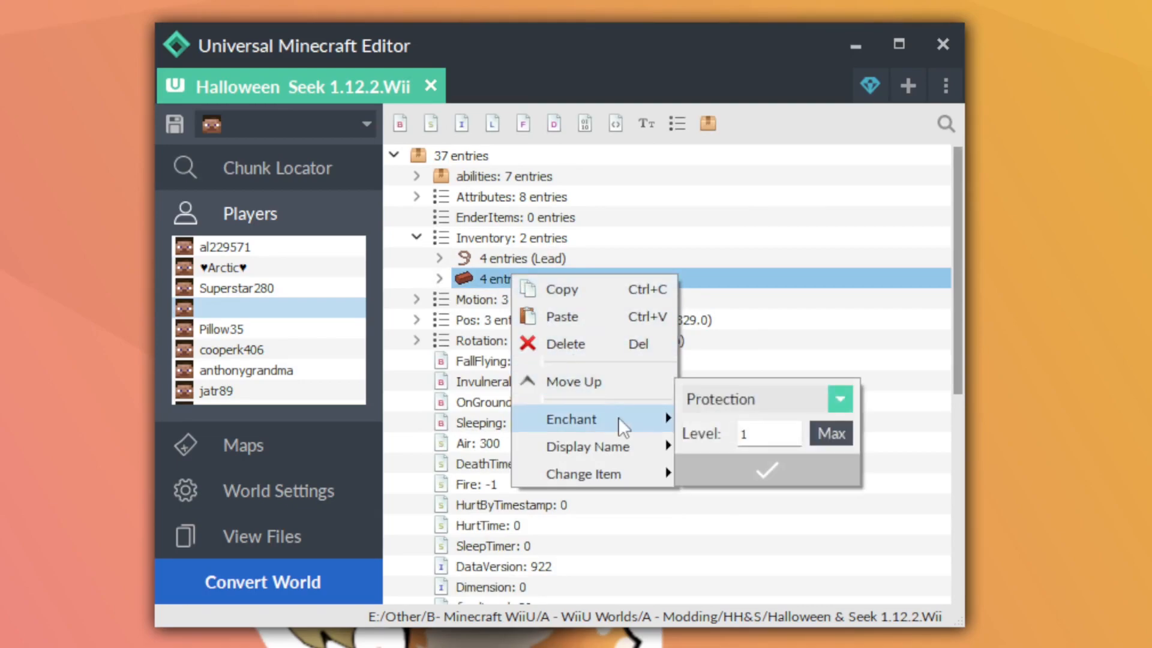
pyautogui.moveTo(616, 445)
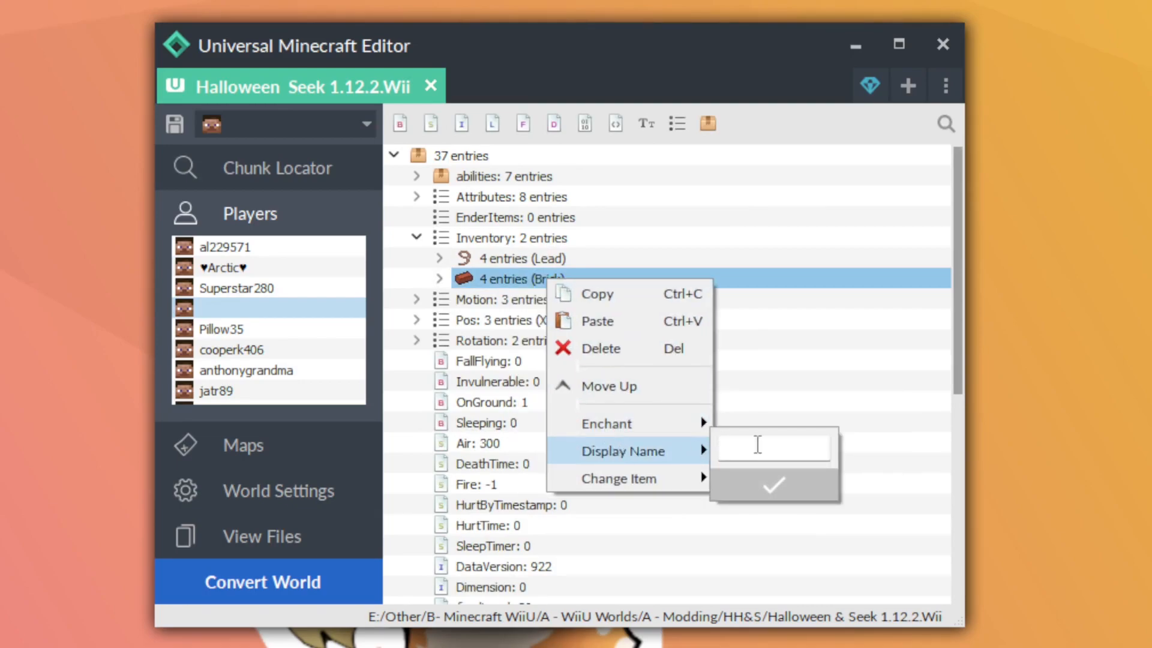
pyautogui.write('Funny Bricks')
pyautogui.click(766, 489)
pyautogui.click(439, 278)
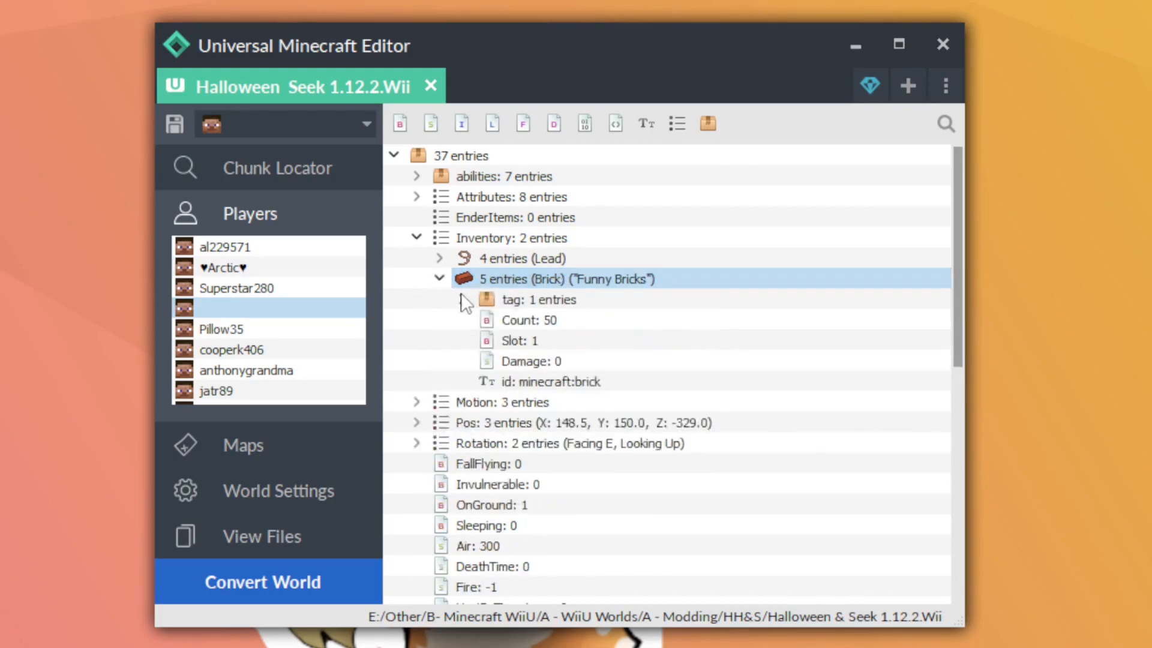
# Expand the Brick entry's tag and display data and enchant the item with Lure at level 10
pyautogui.click(462, 301)
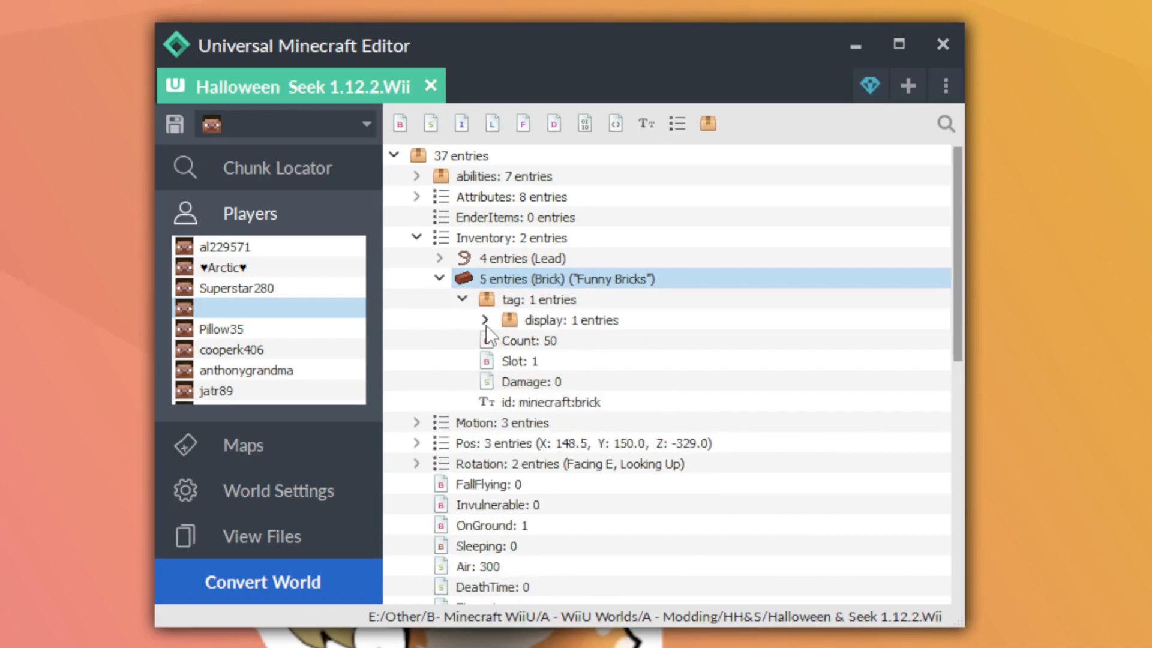
pyautogui.click(485, 321)
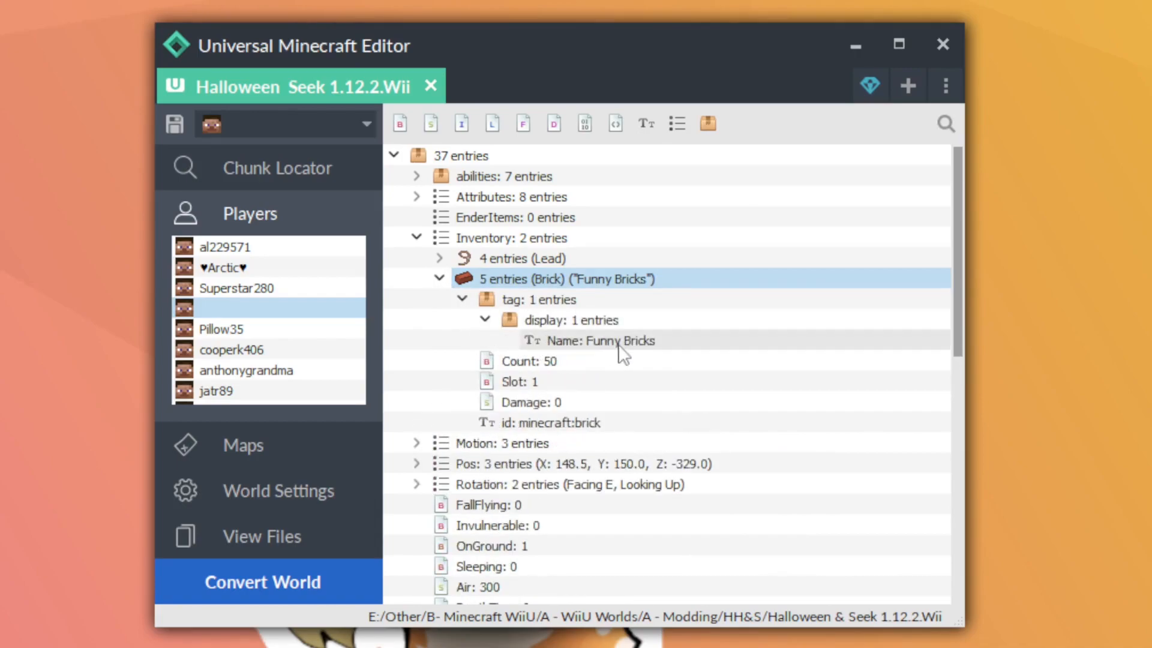
pyautogui.rightClick(557, 277)
pyautogui.moveTo(593, 417)
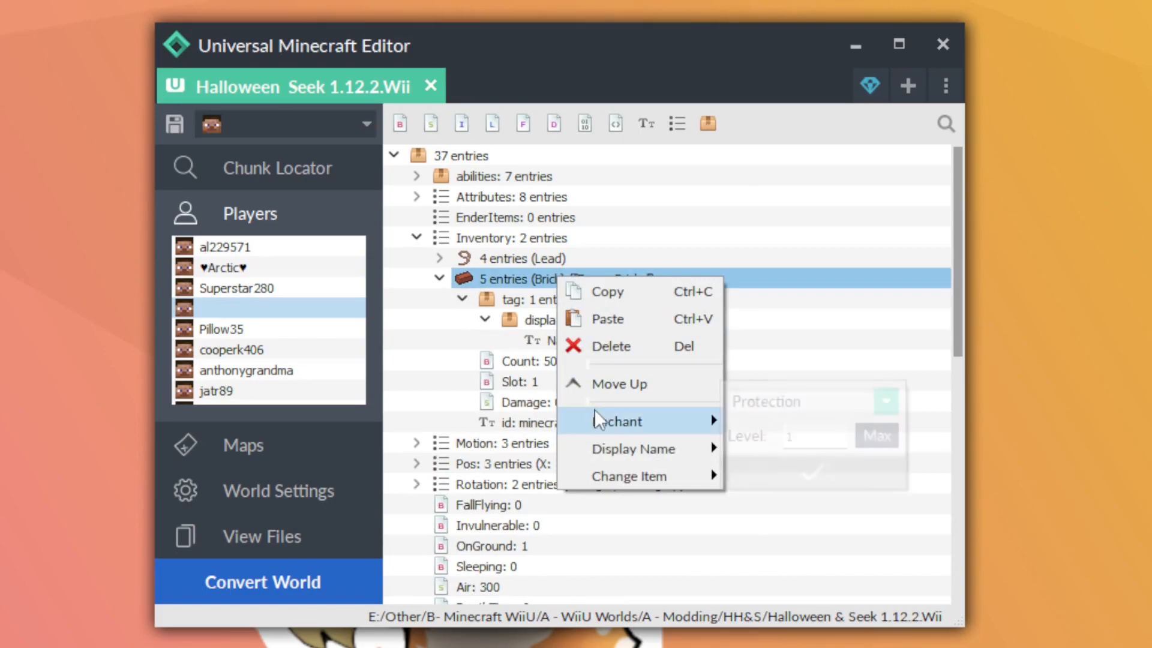
pyautogui.click(761, 401)
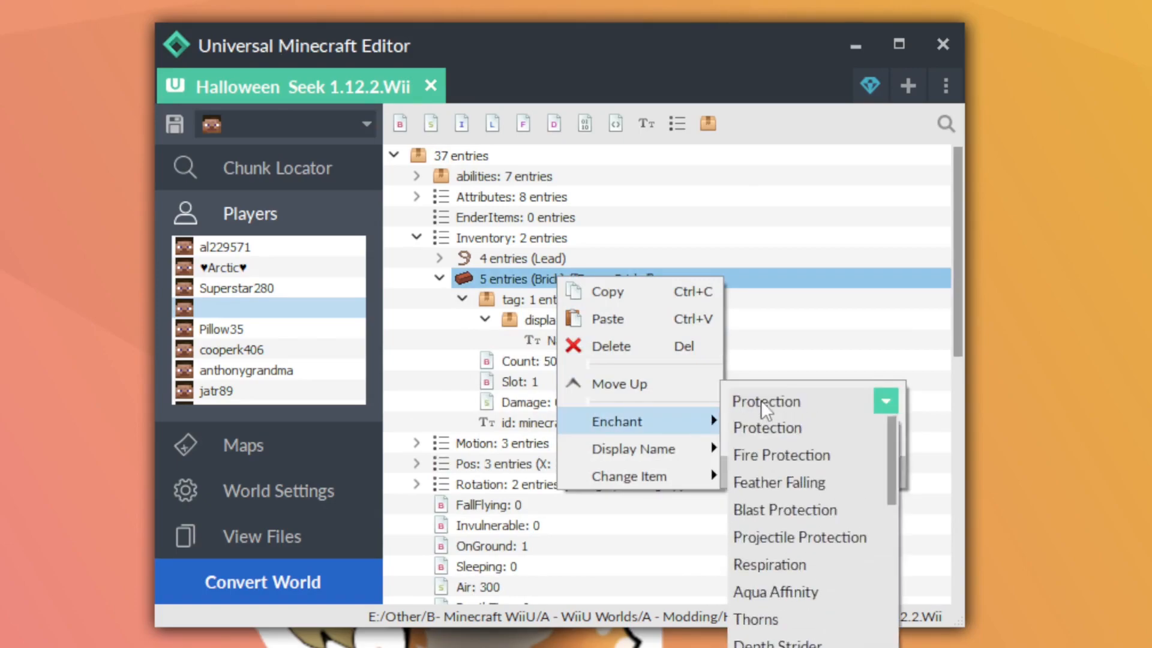
pyautogui.scroll(-6, 786, 522)
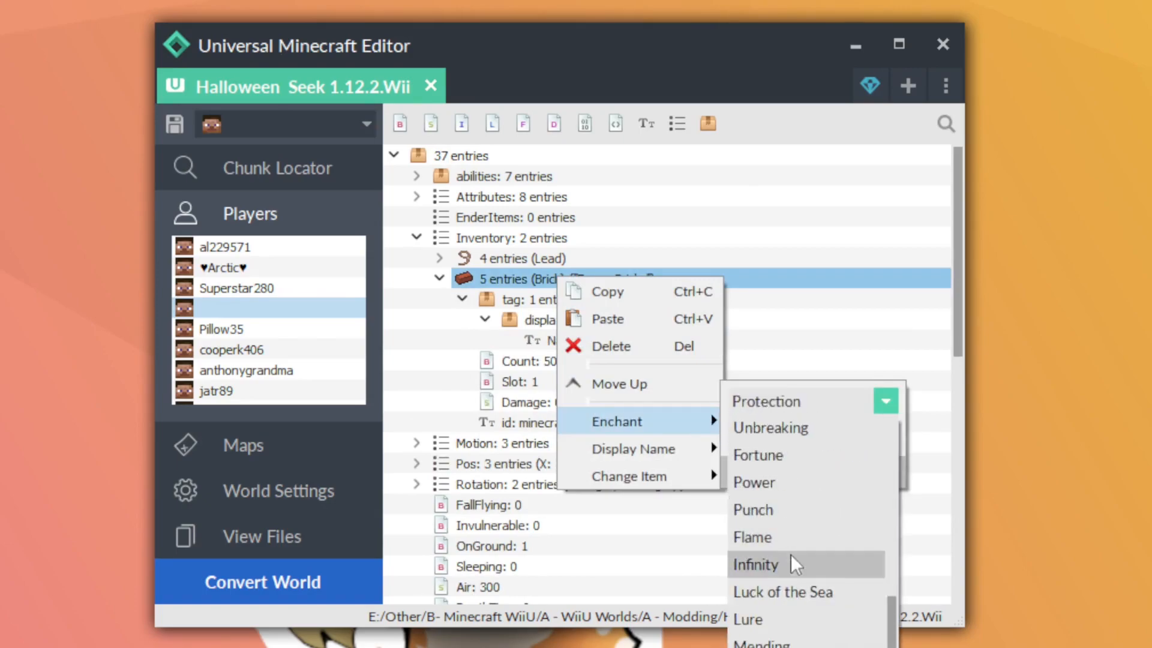
pyautogui.click(791, 611)
pyautogui.click(826, 440)
pyautogui.write('0')
pyautogui.click(819, 457)
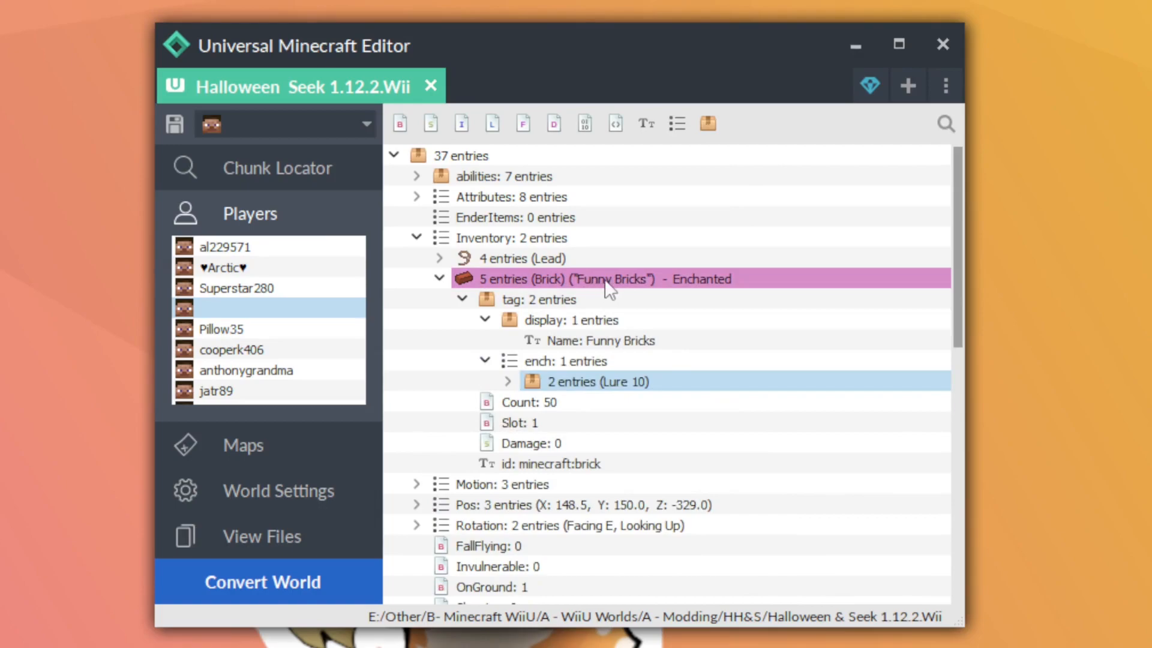
pyautogui.click(554, 379)
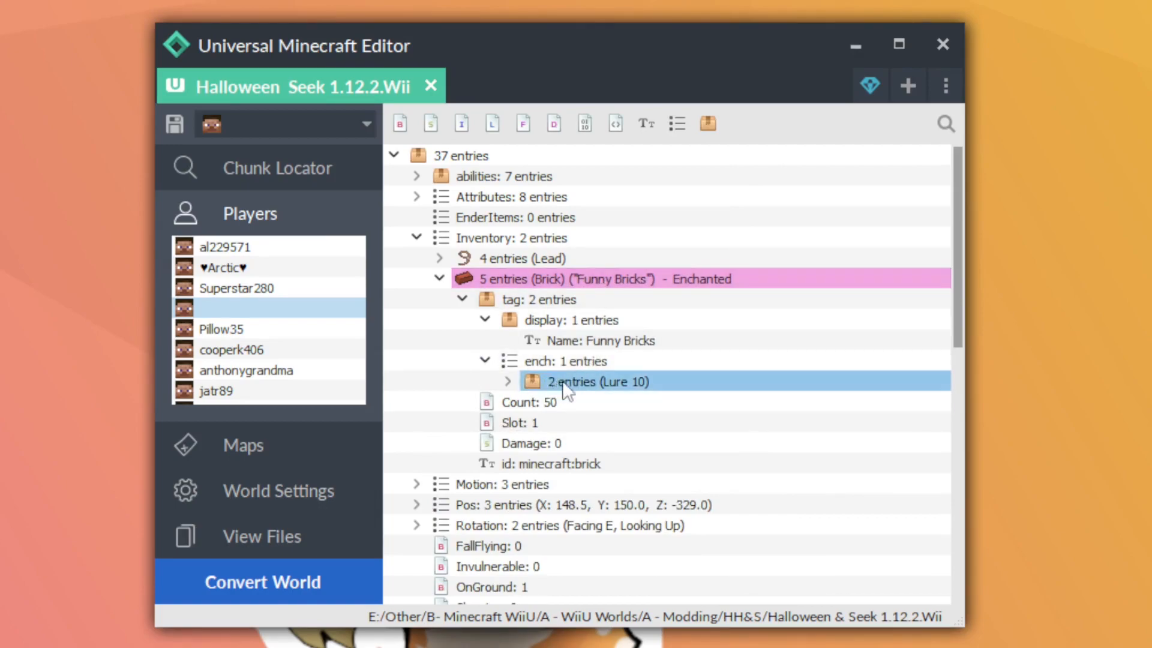
# Move the Brick entry up so that it comes before the Lead in the Inventory list
pyautogui.click(493, 280)
pyautogui.rightClick(492, 277)
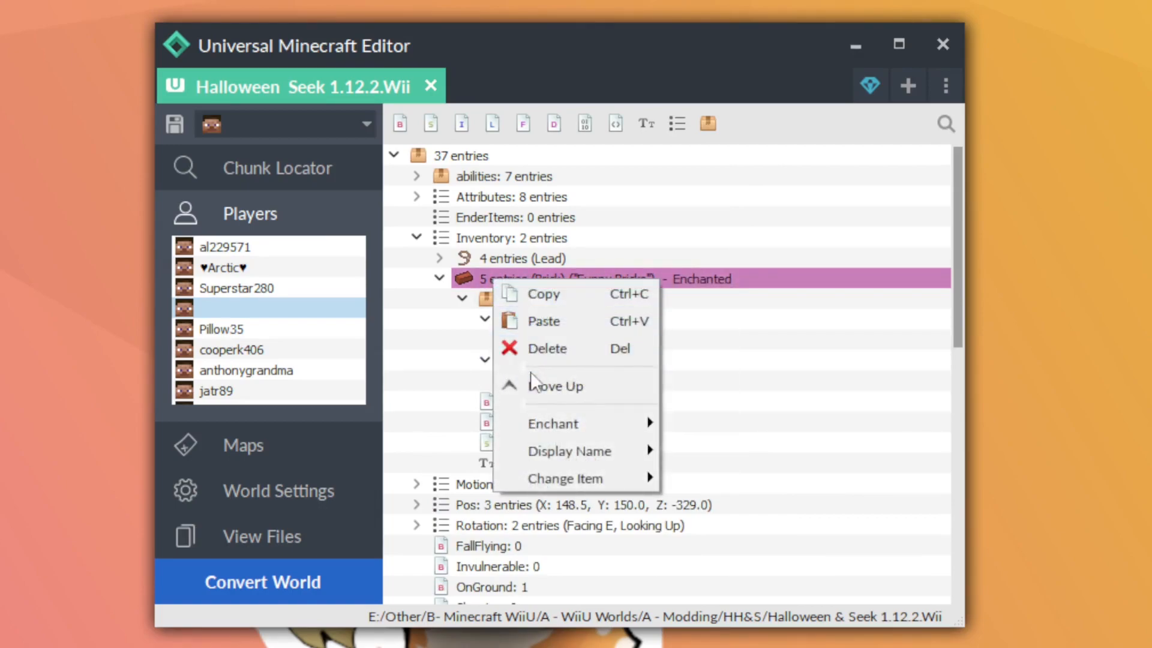
pyautogui.click(533, 383)
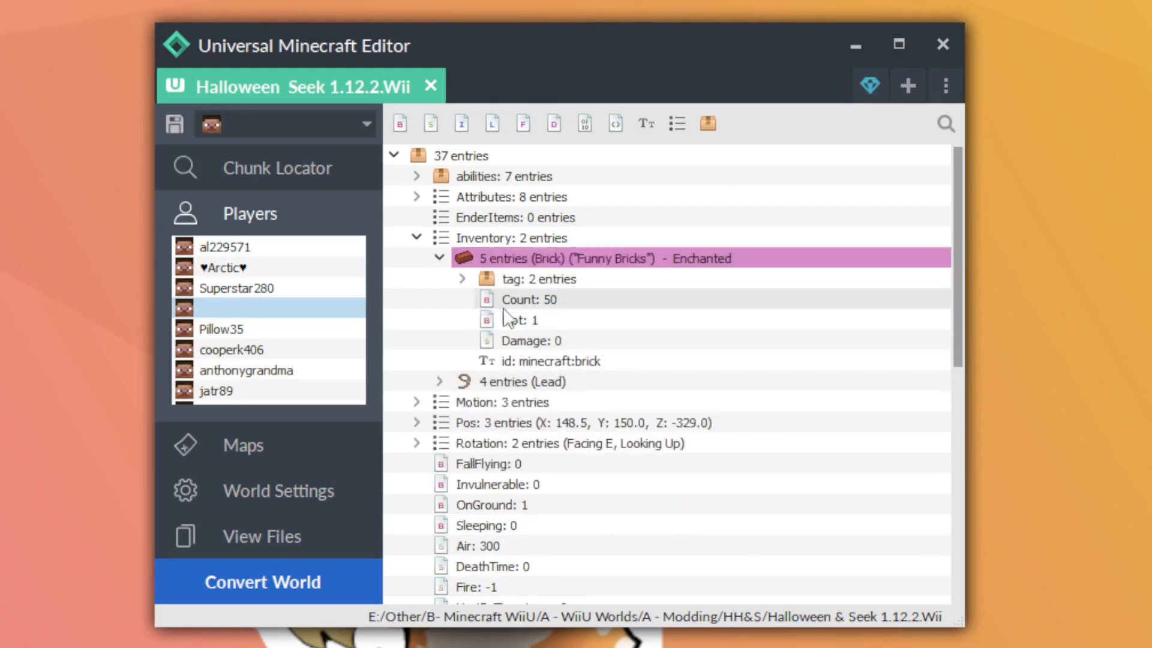
# Check the item slots in the player's inventory grid and save the world
pyautogui.rightClick(524, 236)
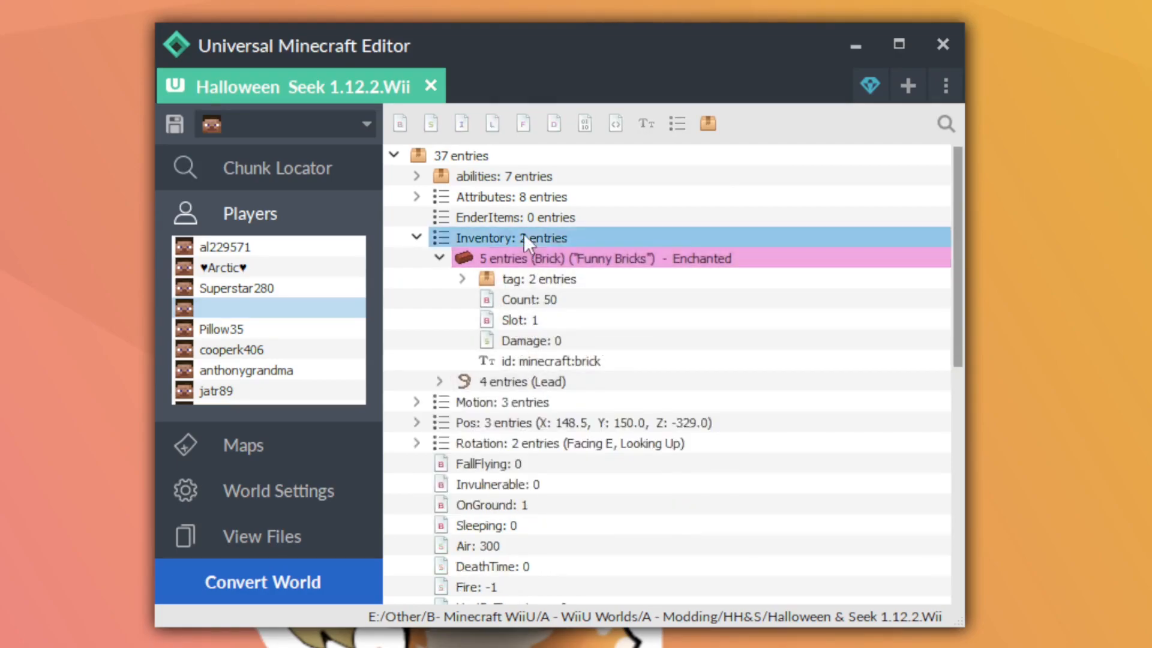
pyautogui.moveTo(576, 313)
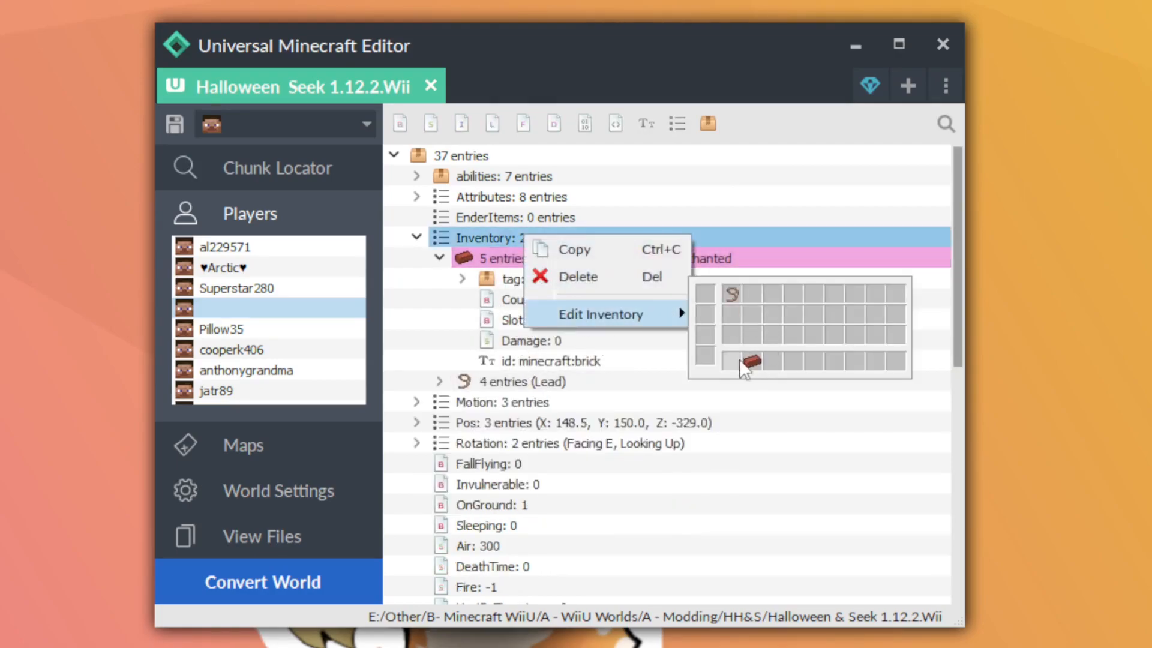
pyautogui.click(502, 262)
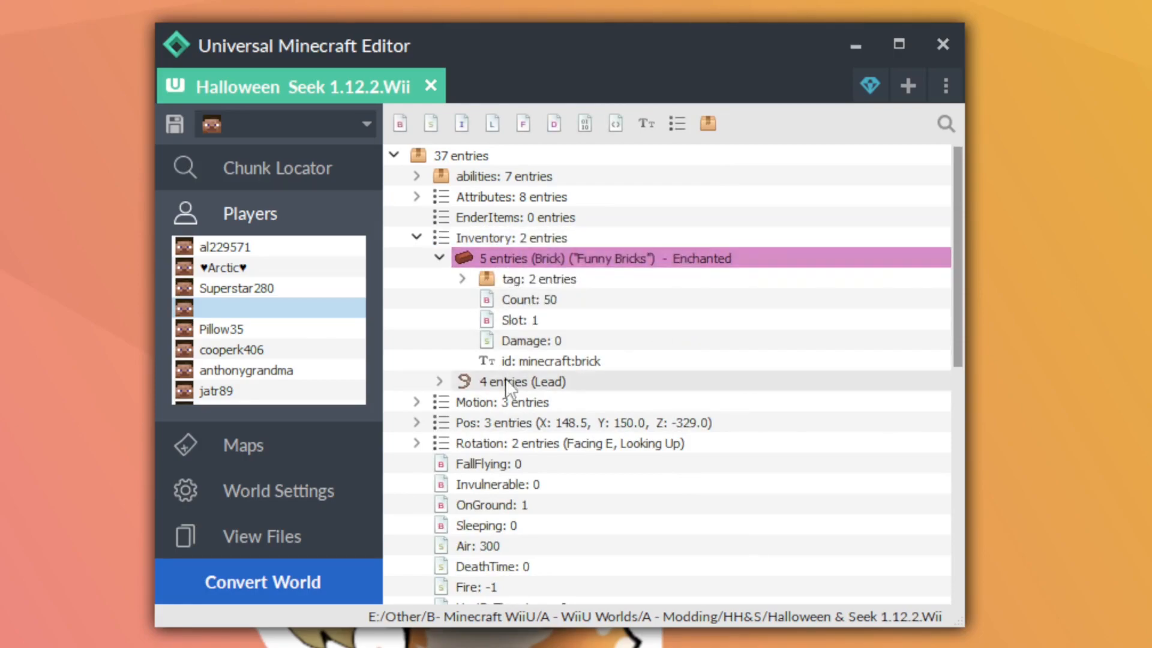
pyautogui.hotkey('ctrl', 's')
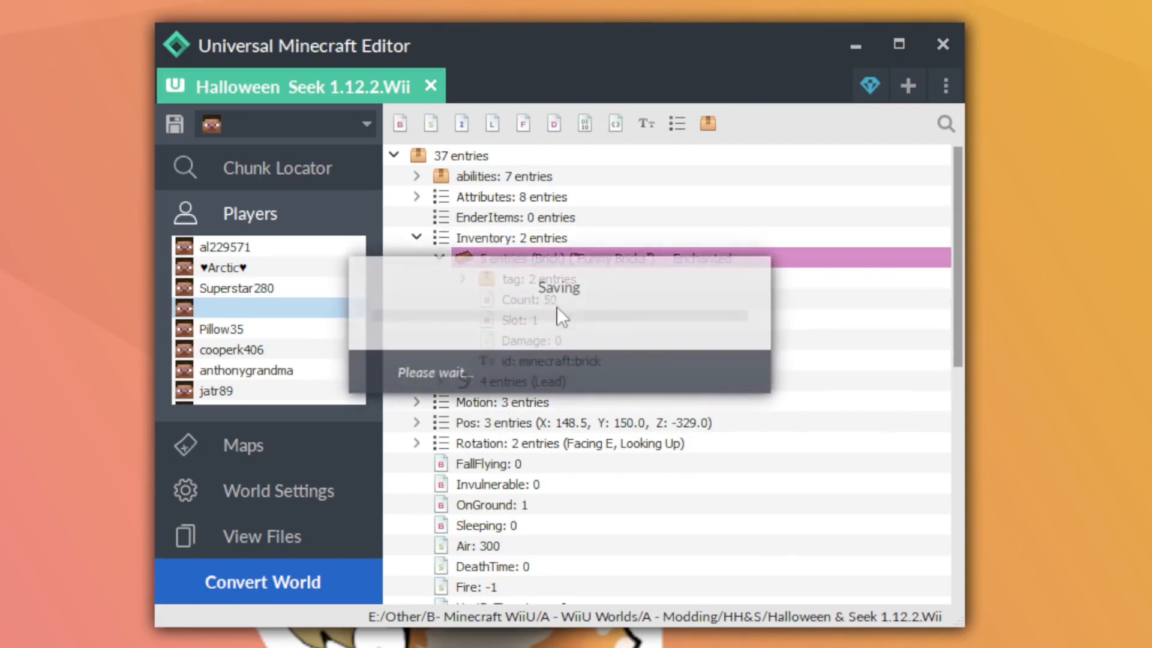
pyautogui.click(656, 381)
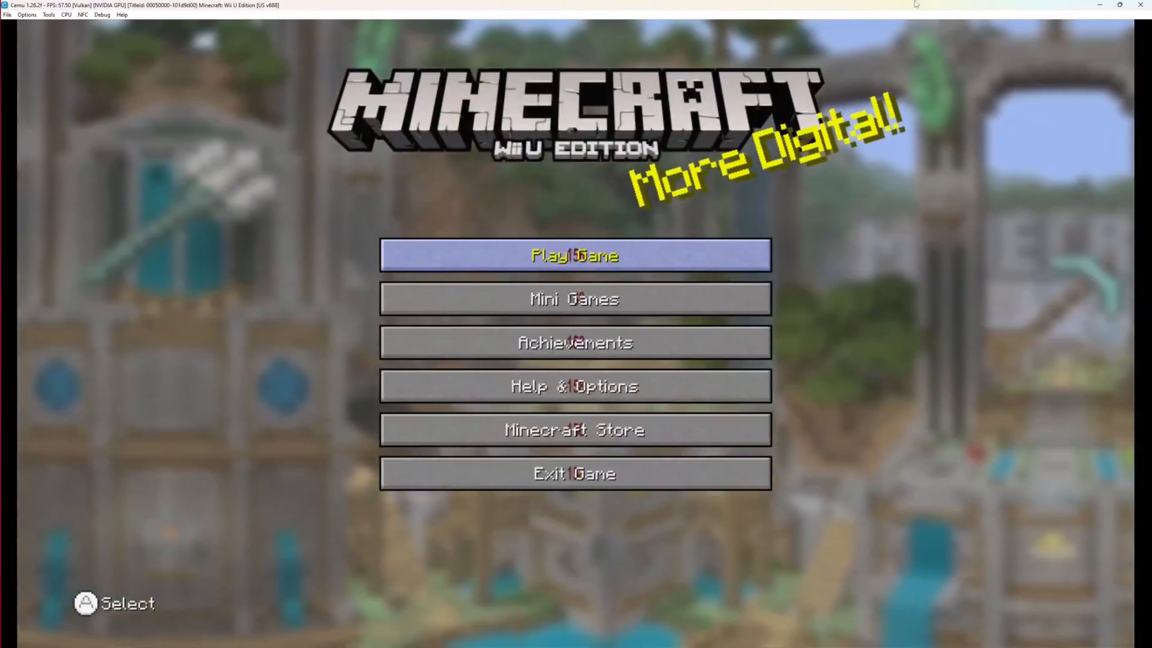
# Switch to Cemu, load the world in Minecraft Wii U Edition and respawn the player
pyautogui.press('a')
pyautogui.press('Down')
pyautogui.press('a')
pyautogui.press('a')
pyautogui.press('a')
pyautogui.press('a')
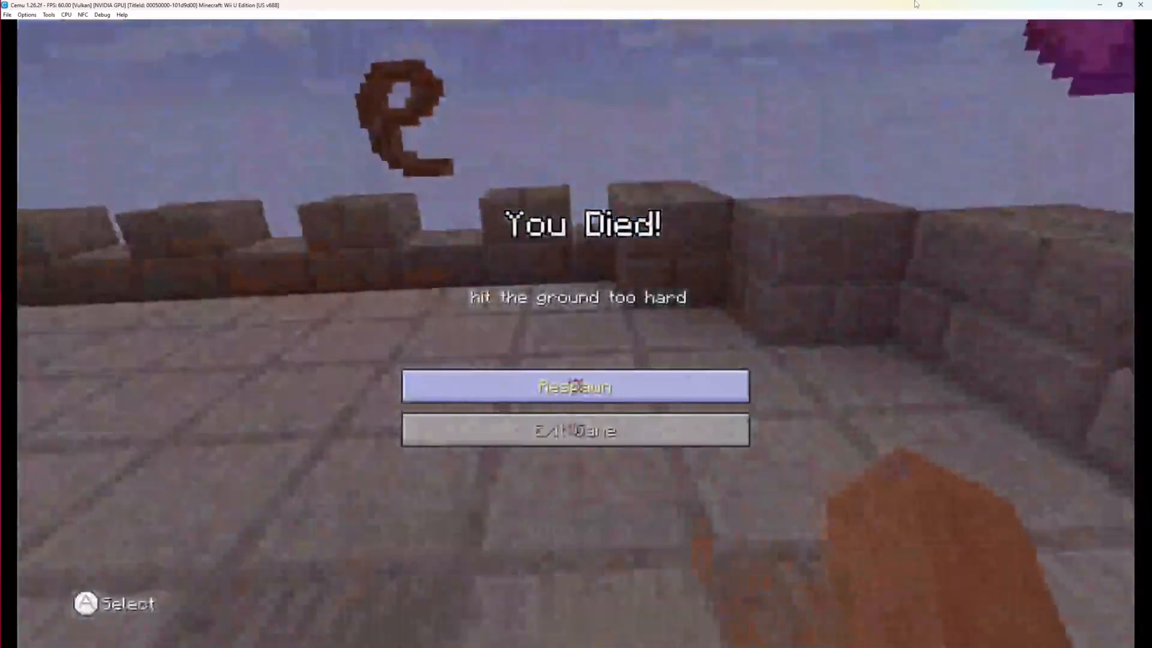
pyautogui.press('a')
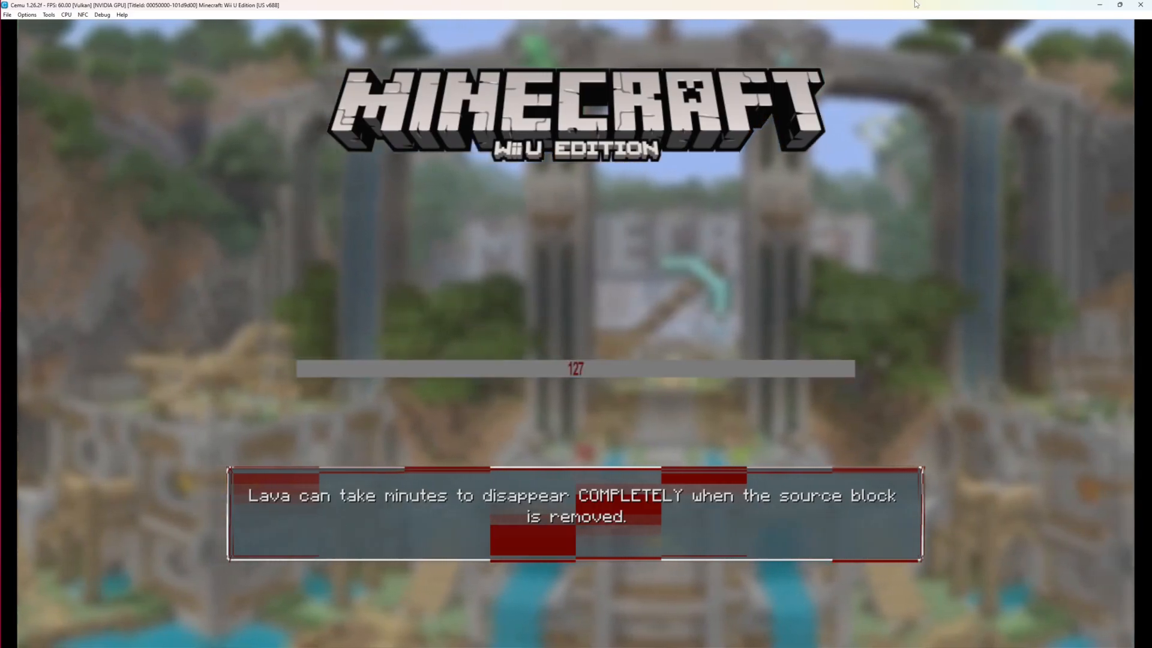
# Change the player's game mode from the in-game host options to Creative
pyautogui.press('-')
pyautogui.press('a')
pyautogui.press('Down')
pyautogui.press('Down')
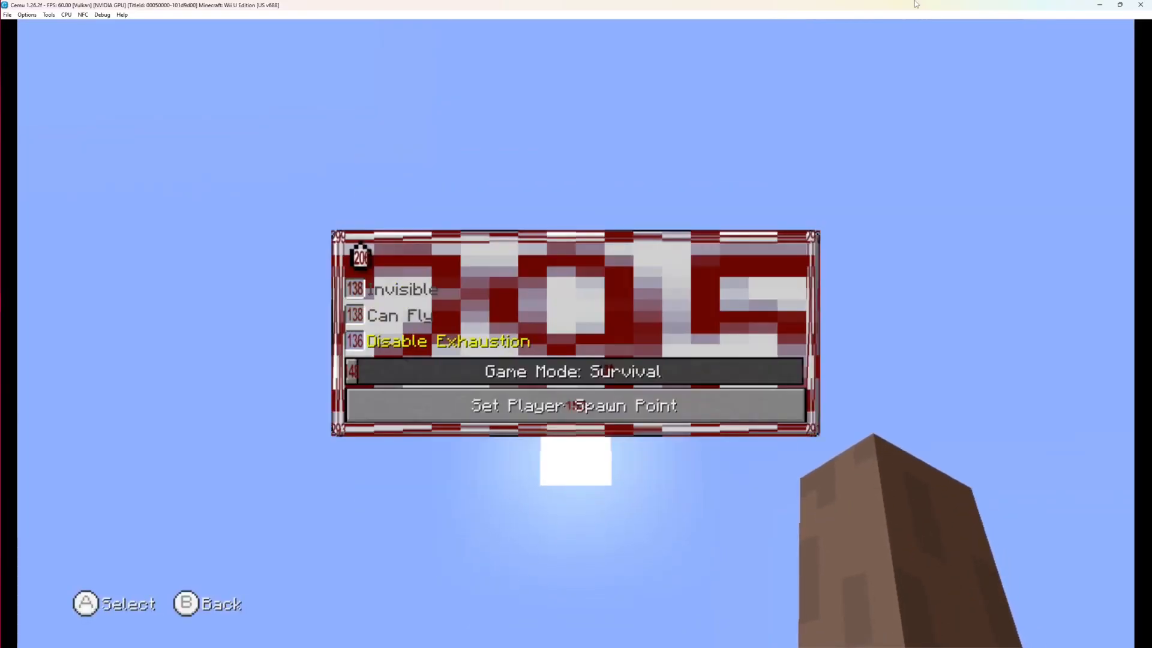
pyautogui.press('Down')
pyautogui.press('a')
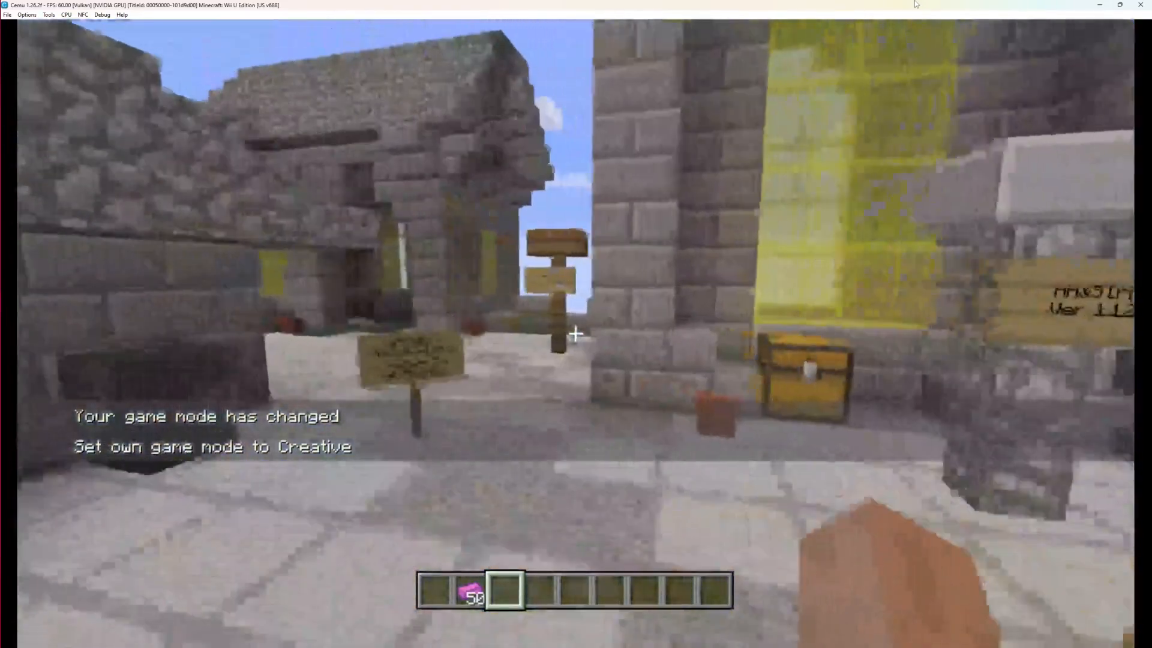
# Open the in-game inventory and examine the edited items
pyautogui.press('x')
pyautogui.press('Right')
pyautogui.press('Right')
pyautogui.press('Left')
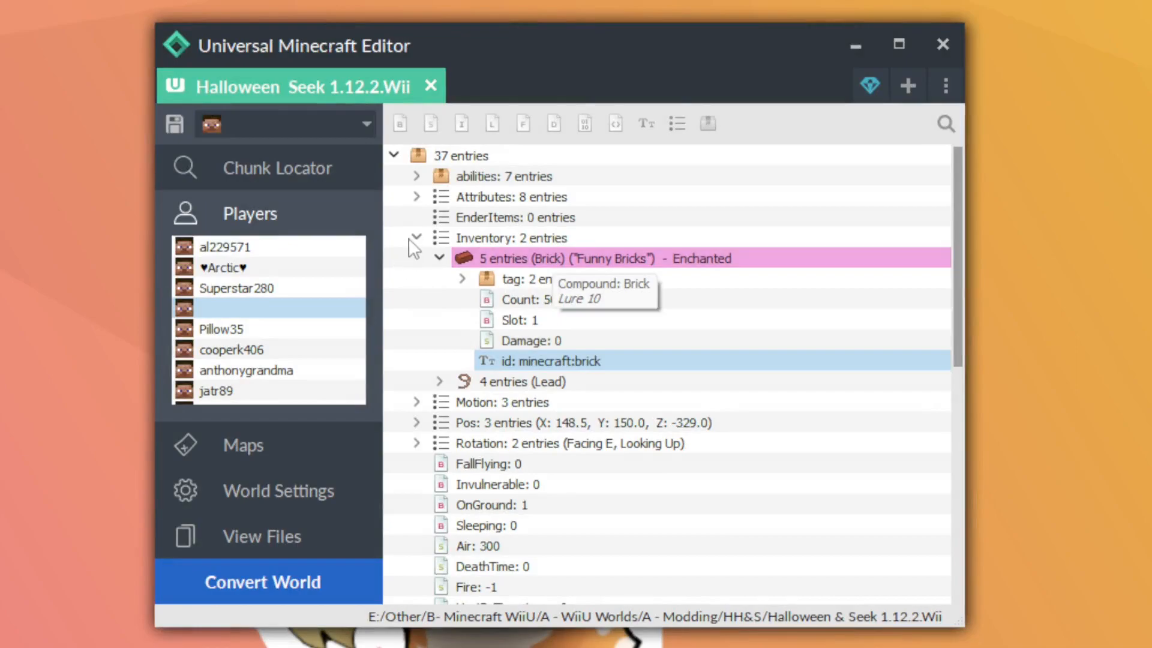
# Return to Universal Minecraft Editor, collapse the player's Inventory list and open map_0.dat from the world's maps
pyautogui.click(416, 239)
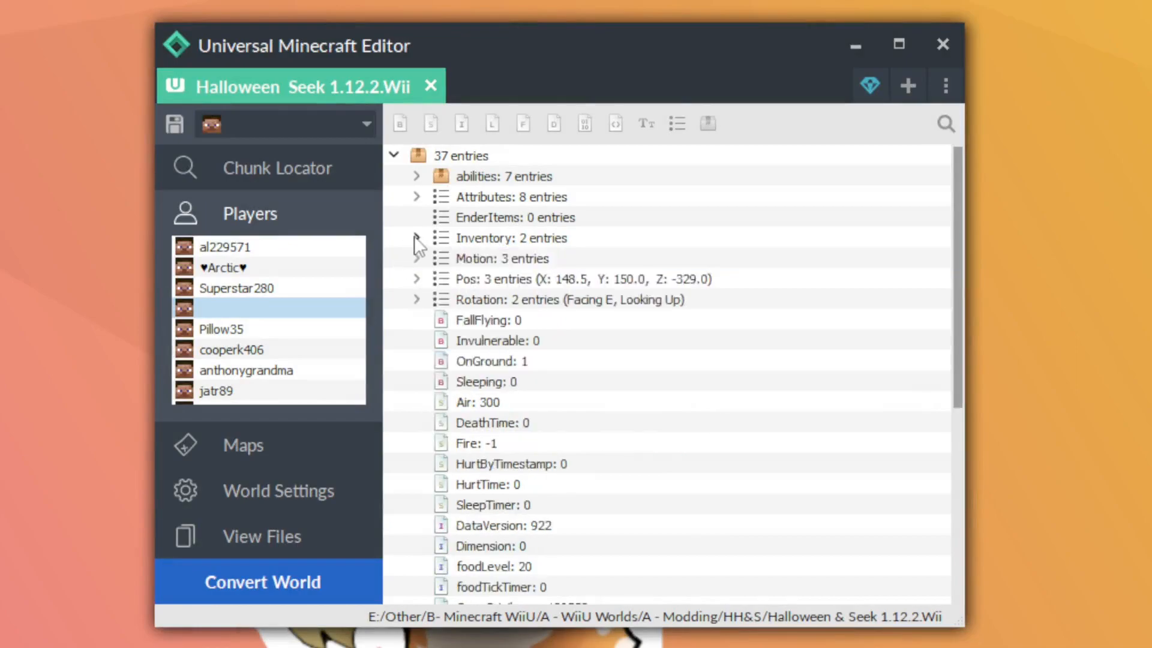
pyautogui.click(325, 226)
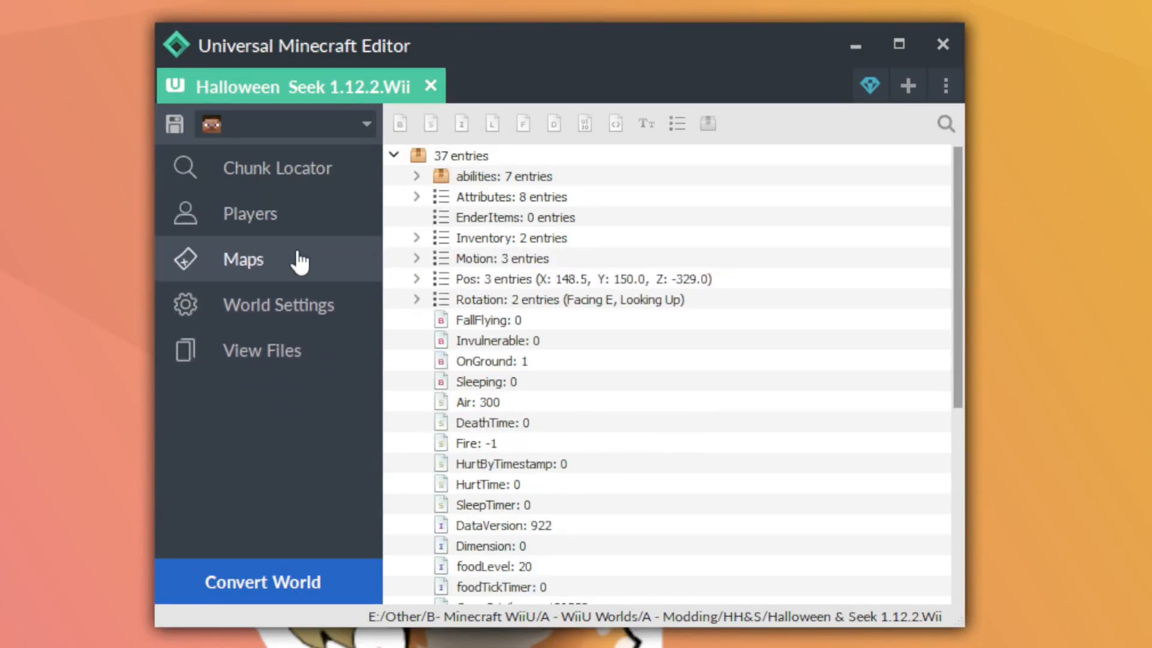
pyautogui.click(299, 260)
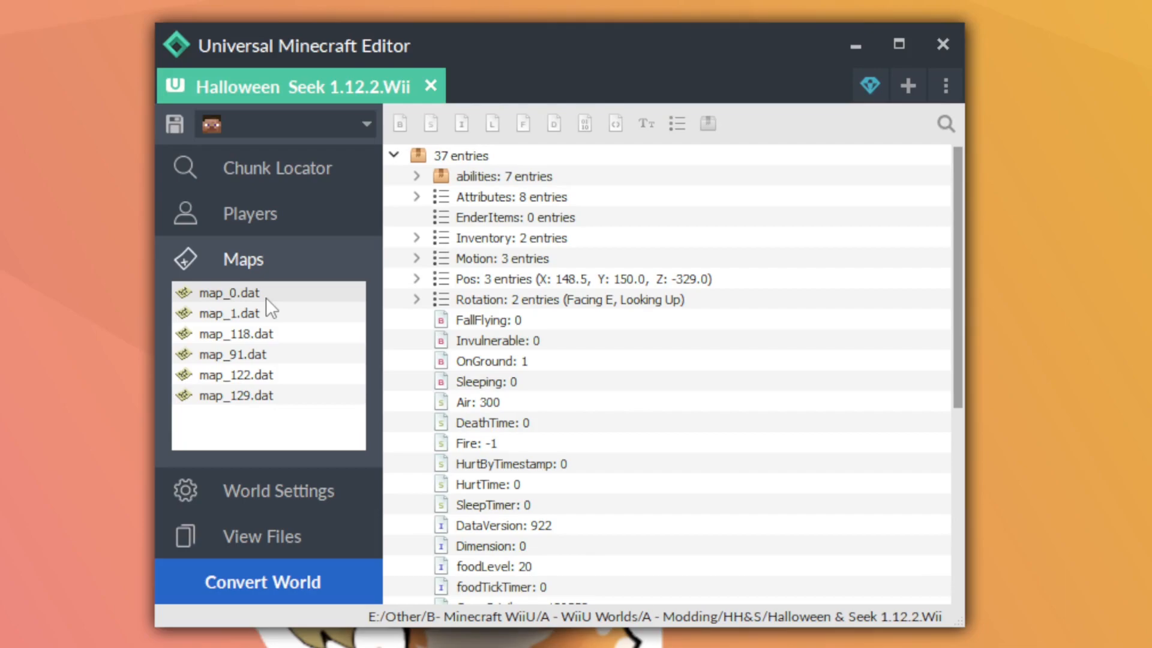
pyautogui.click(265, 296)
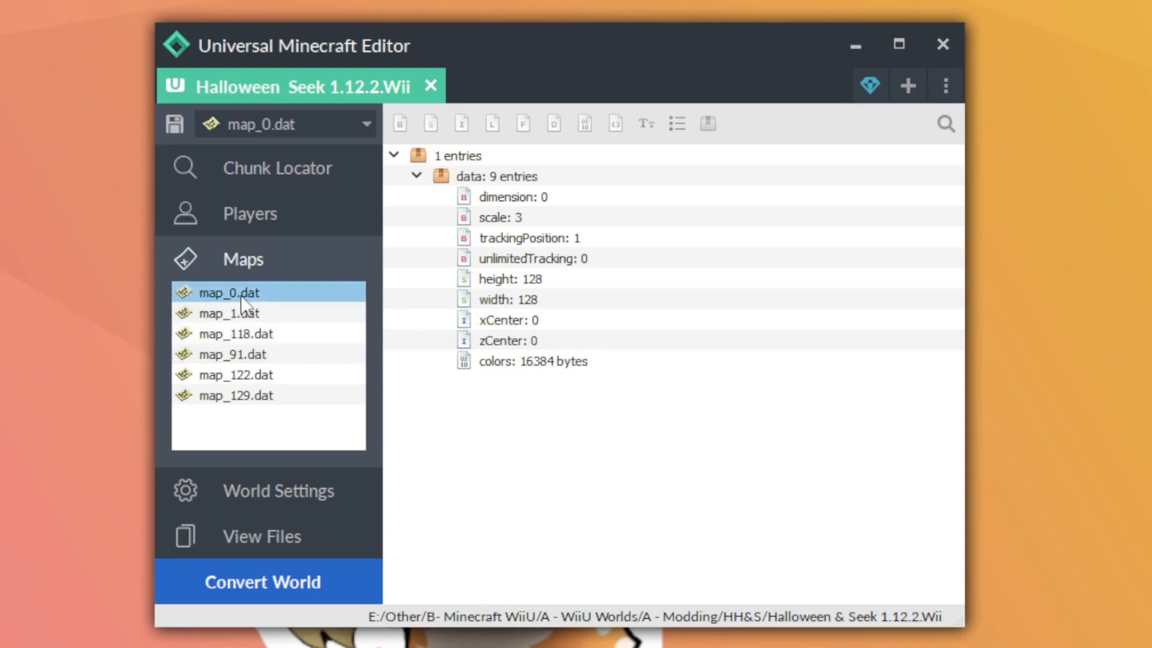
# View map_0.dat in the Map Editor and close it
pyautogui.rightClick(258, 294)
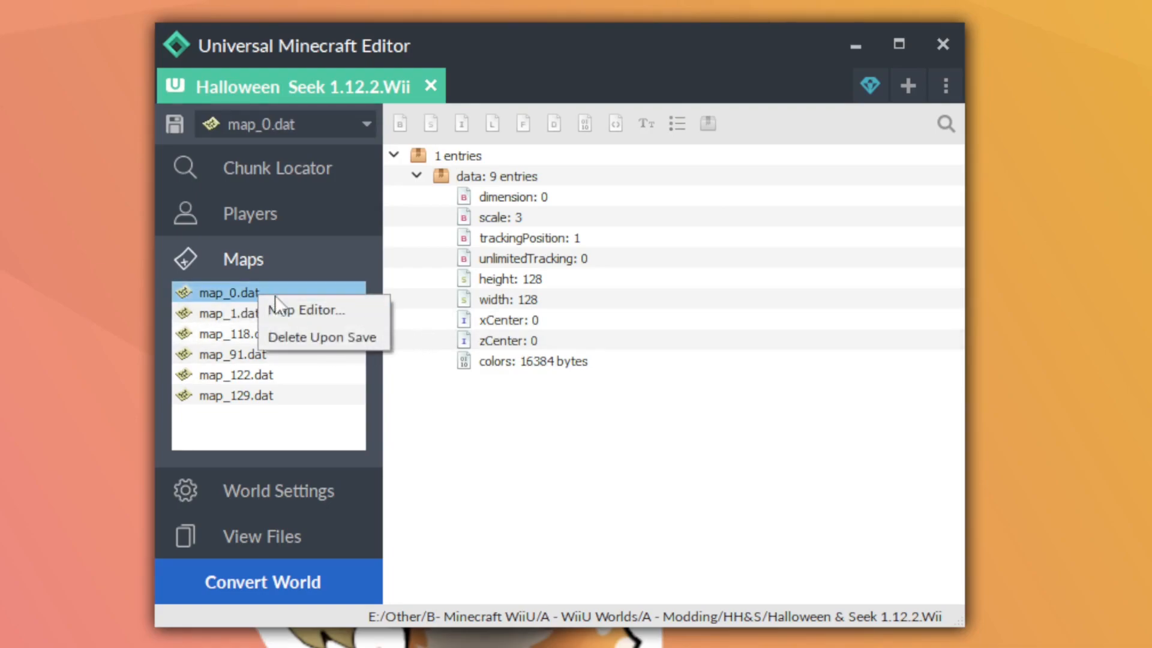
pyautogui.click(314, 310)
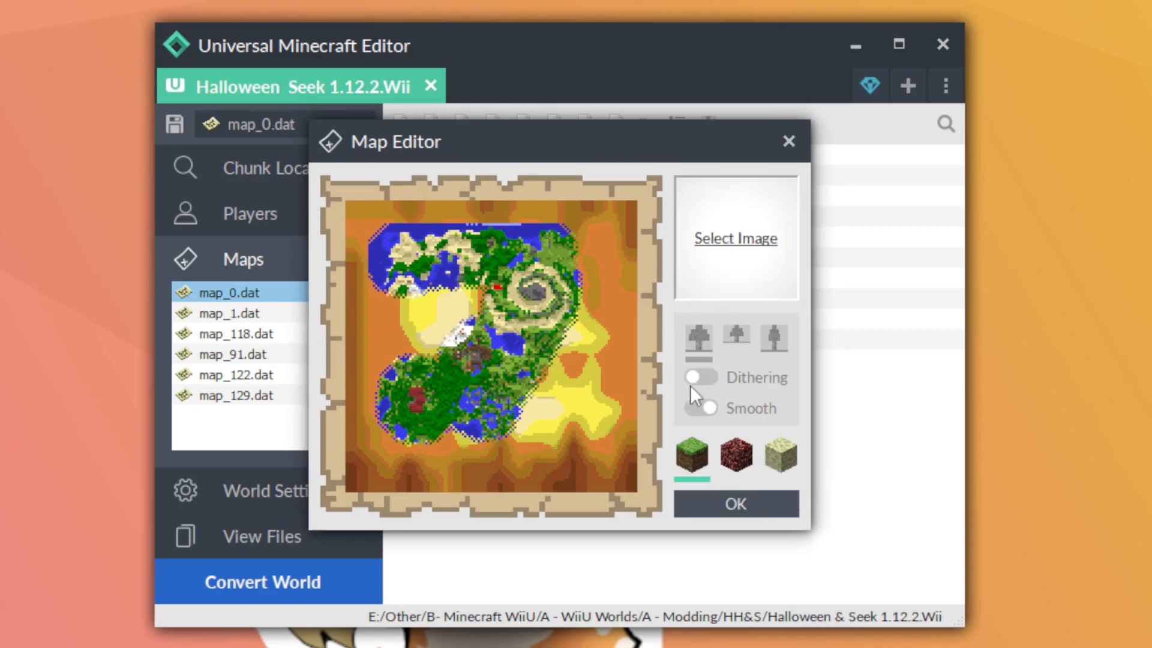
pyautogui.click(700, 503)
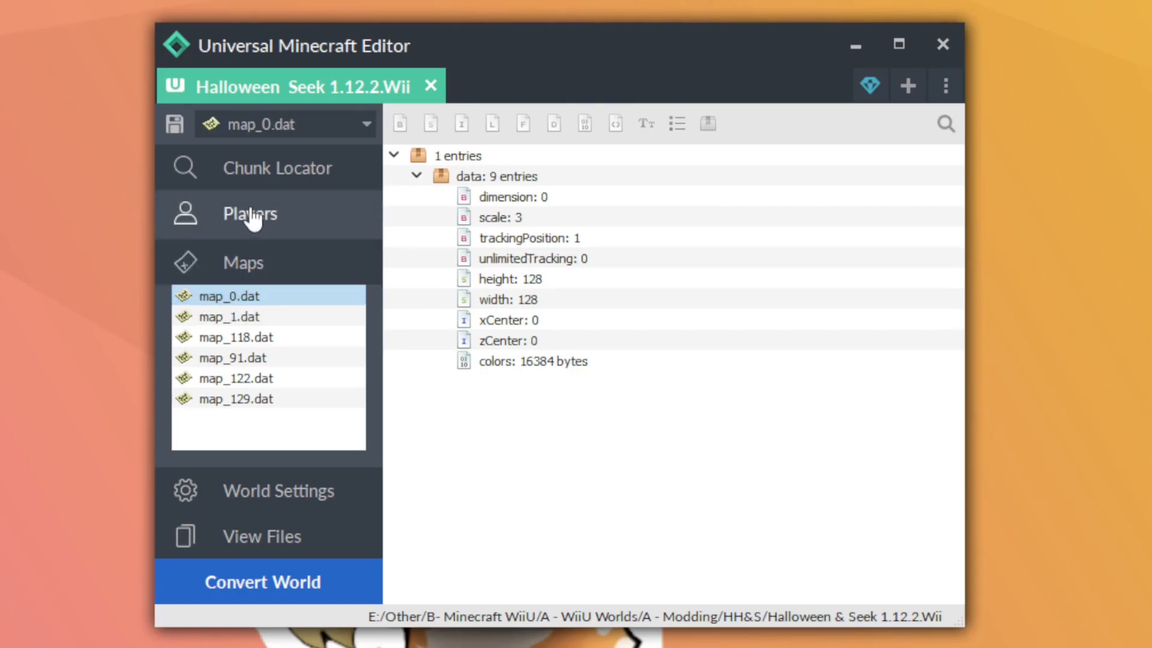
# Reopen the unnamed player's data and collapse the Brick entry in the Inventory list
pyautogui.click(193, 214)
pyautogui.click(246, 306)
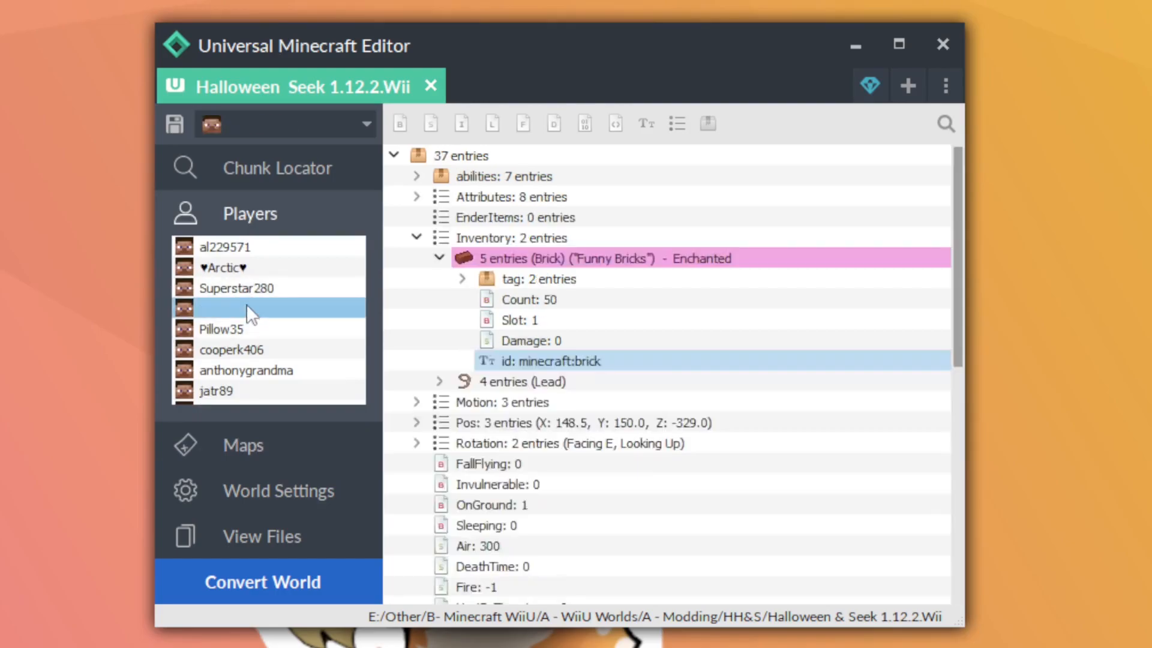
pyautogui.click(439, 258)
# Add a Map (358:0) with a count of 1 to the first hotbar slot of the player's inventory
pyautogui.rightClick(452, 243)
pyautogui.moveTo(499, 322)
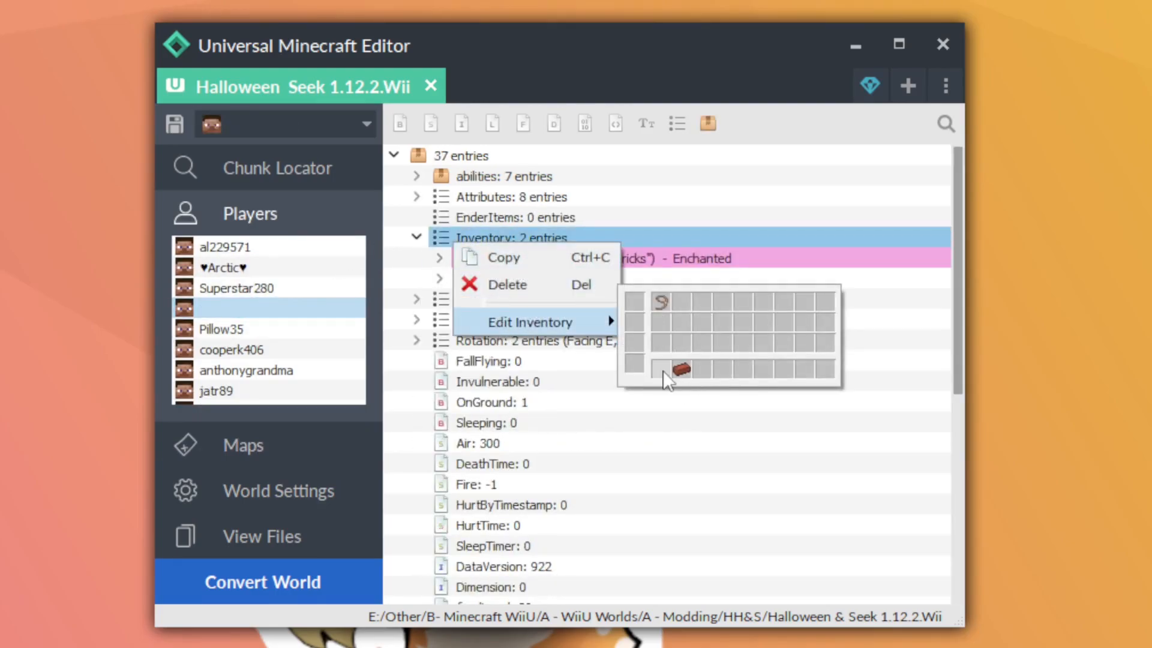
pyautogui.click(680, 369)
pyautogui.click(733, 263)
pyautogui.write('map')
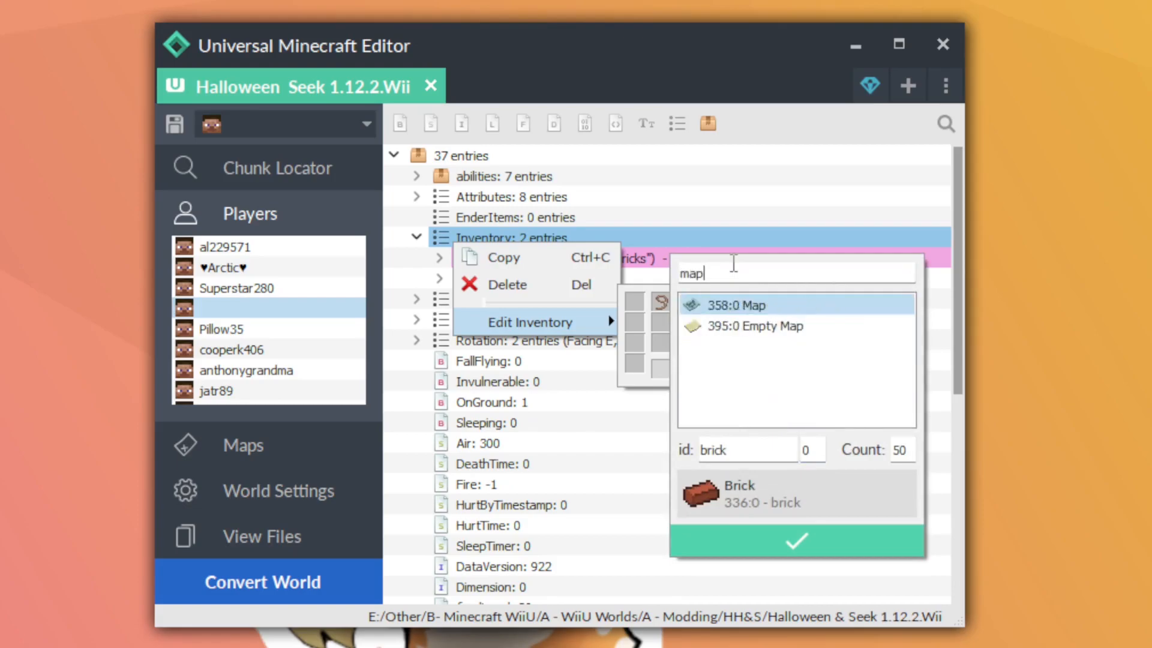
pyautogui.click(733, 307)
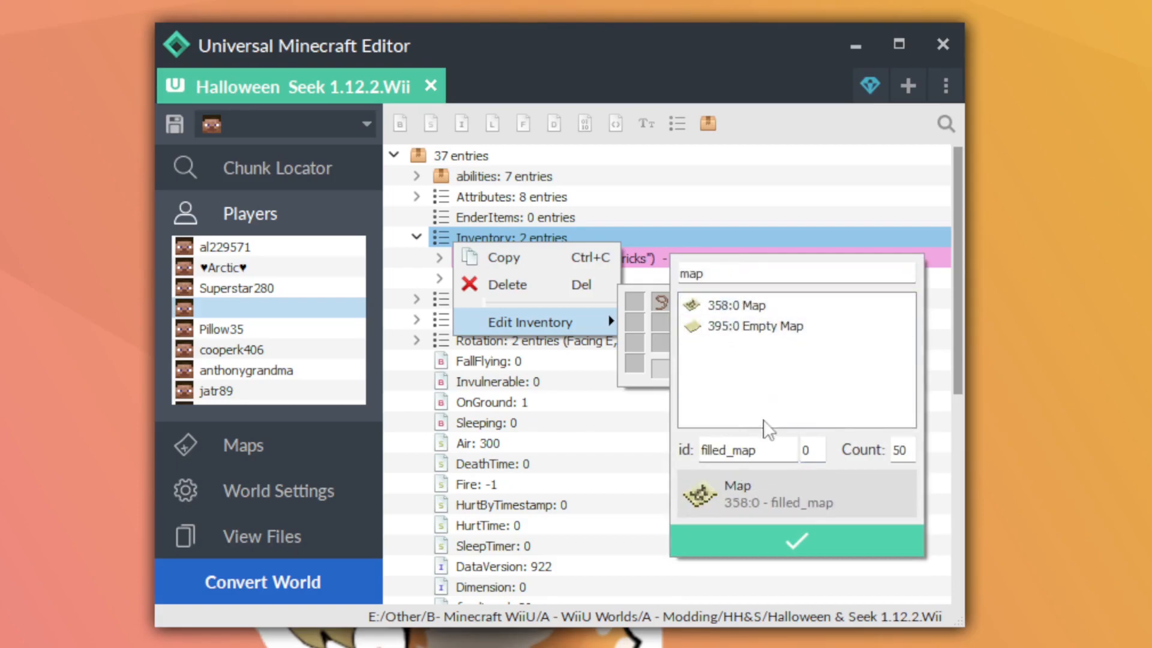
pyautogui.click(755, 541)
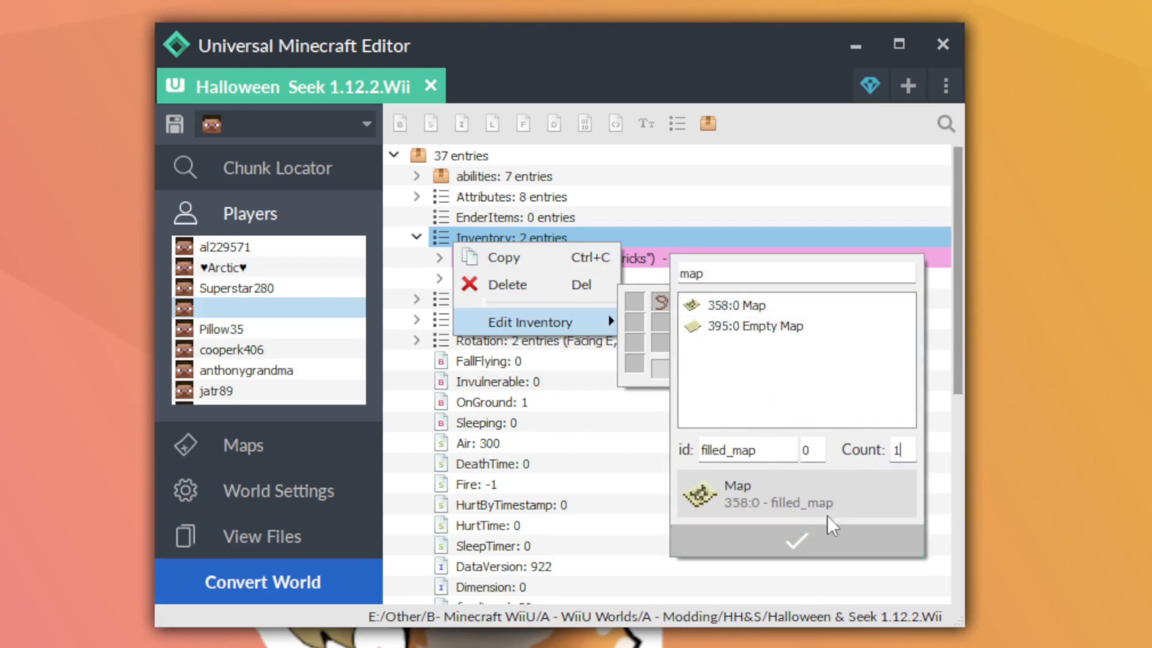
pyautogui.click(822, 534)
pyautogui.click(597, 387)
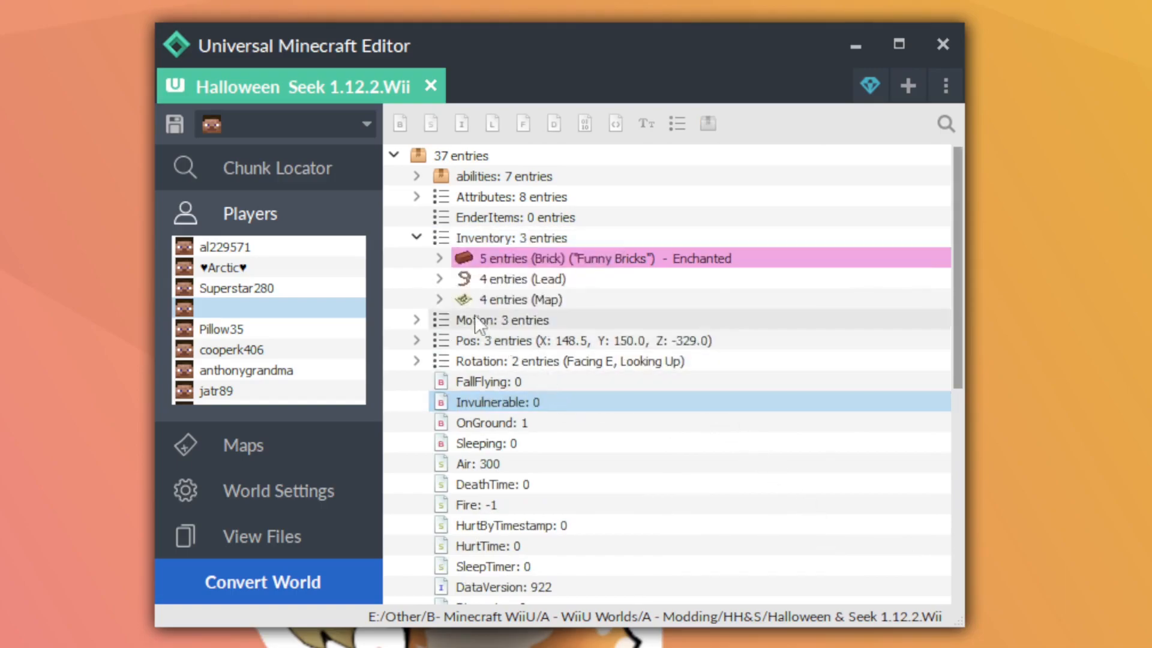
# Expand the Map entry in the Inventory list and set its Damage value to 1
pyautogui.click(439, 300)
pyautogui.click(621, 363)
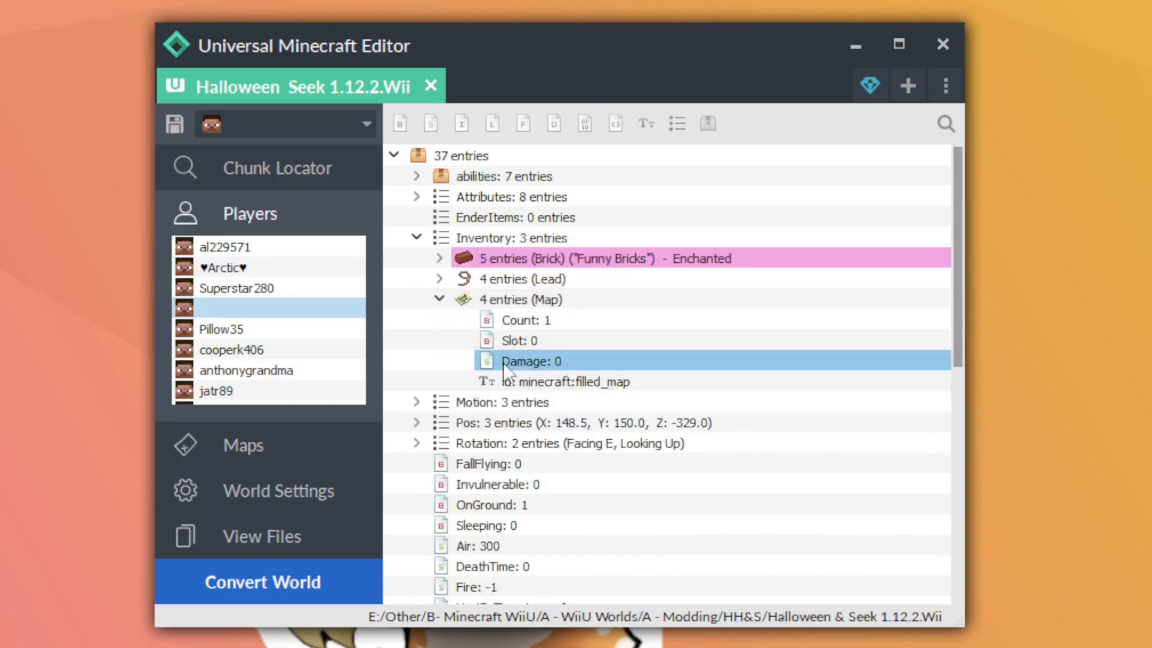
pyautogui.doubleClick(577, 361)
pyautogui.write('1')
pyautogui.press('Return')
# List the world's map files and set the Map entry's Damage value to 0 to point to map_0.dat
pyautogui.click(243, 445)
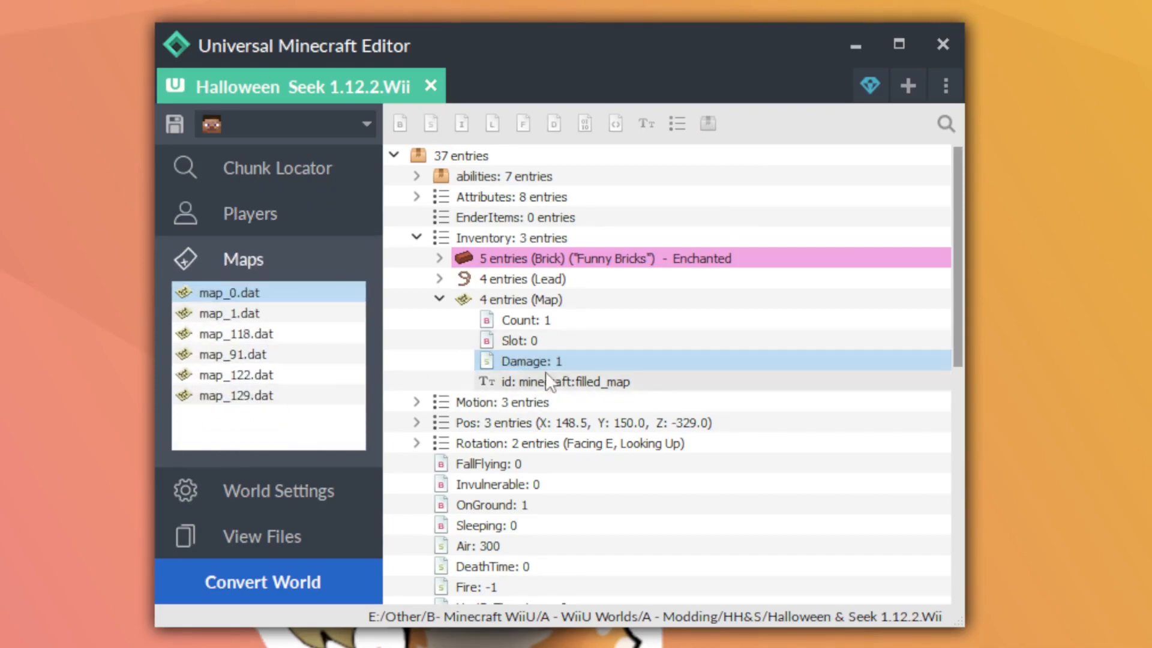
pyautogui.doubleClick(578, 361)
pyautogui.write('0')
pyautogui.press('Return')
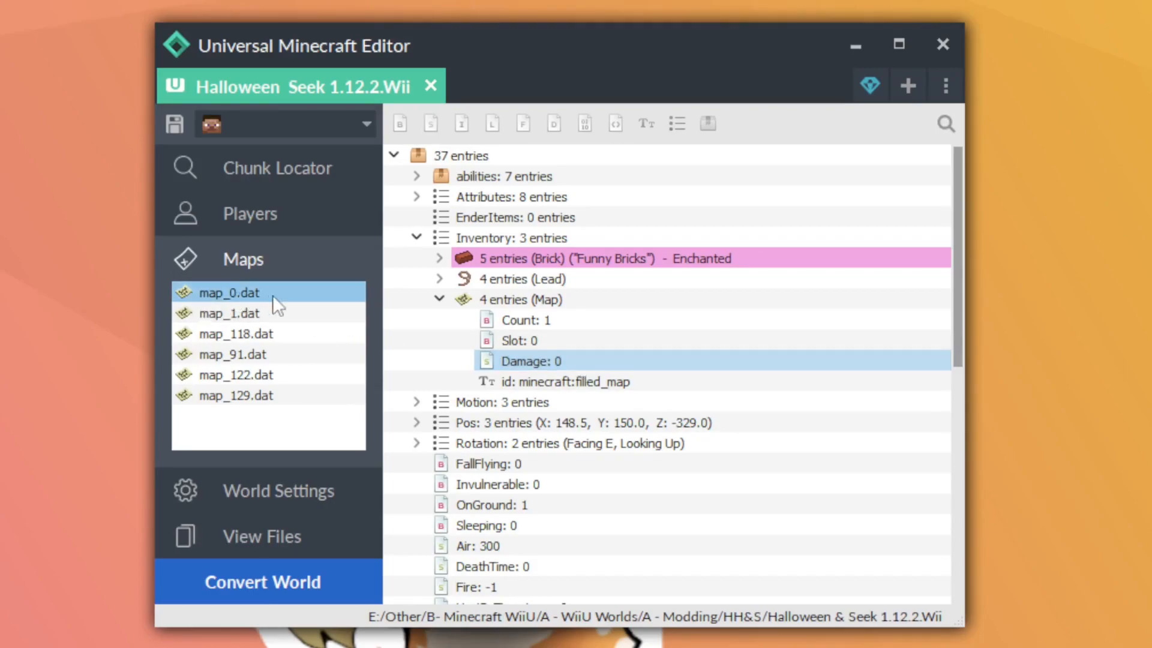
# Save the world with the updated Map entry in the player's inventory
pyautogui.click(594, 360)
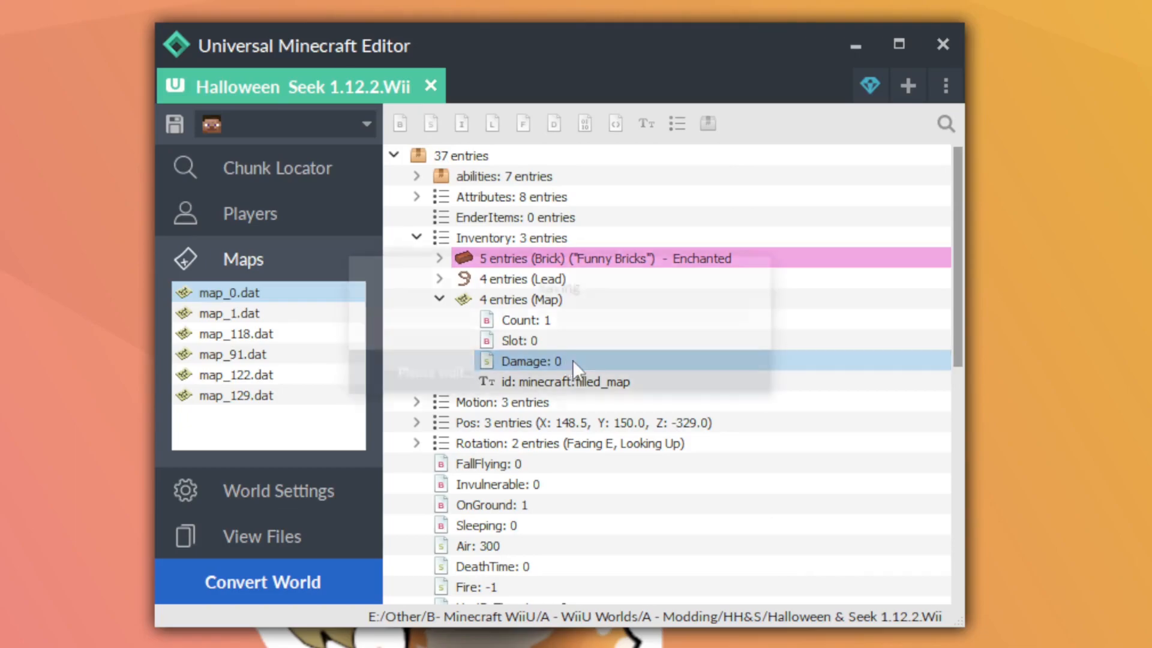
pyautogui.hotkey('ctrl', 's')
pyautogui.click(677, 380)
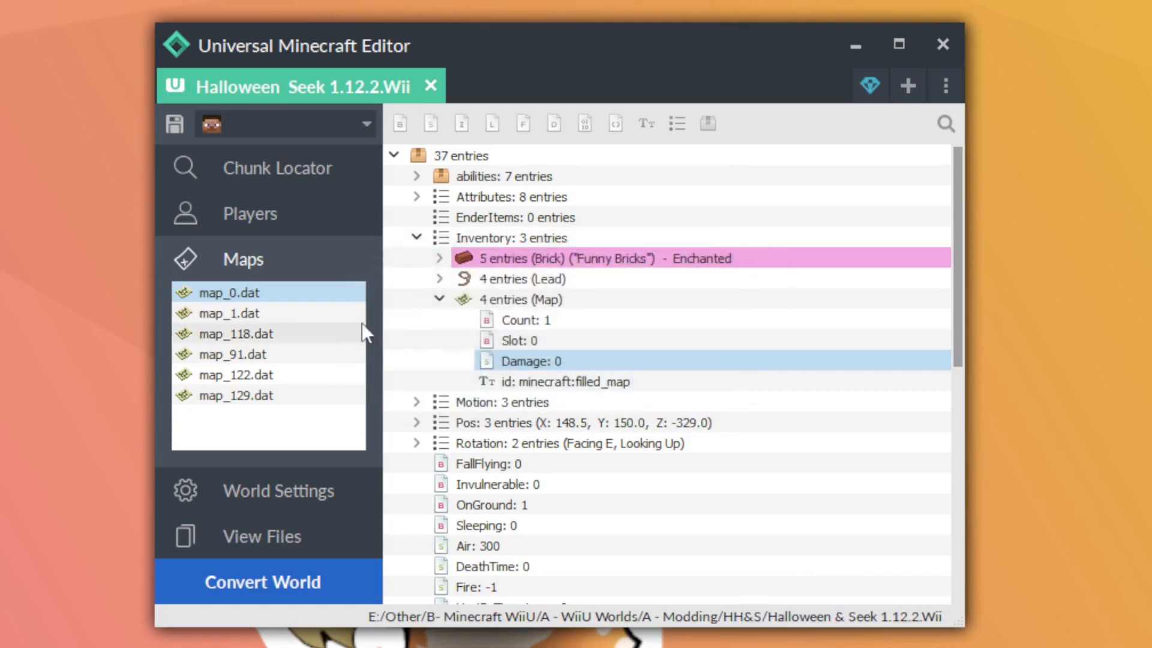
# Open map_0.dat in the Map Editor
pyautogui.click(250, 300)
pyautogui.rightClick(267, 306)
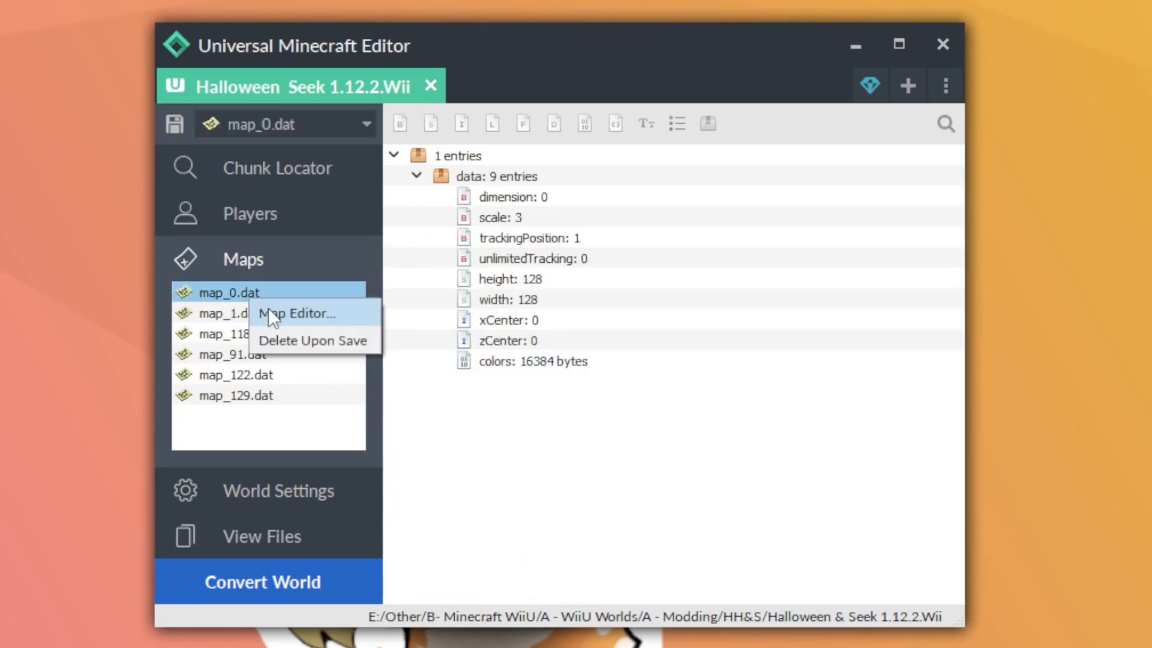
pyautogui.click(321, 311)
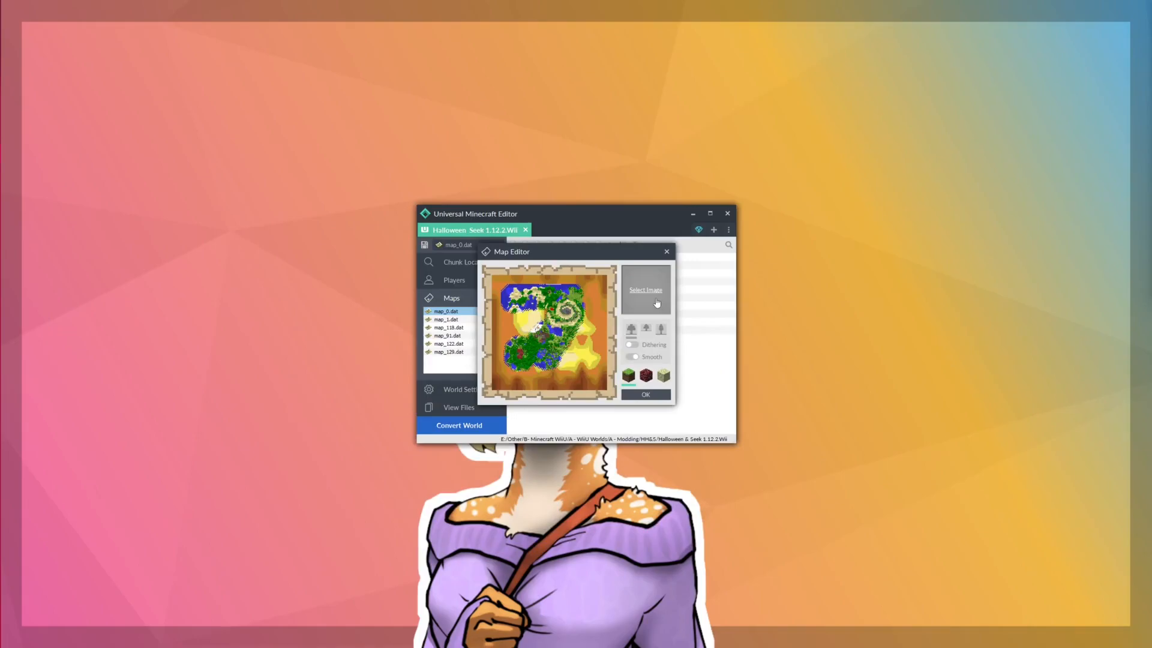
# Load Deerian Sunset.png from the Images > B- Digital Art folder on the E: drive as the map's image
pyautogui.click(656, 302)
pyautogui.click(454, 259)
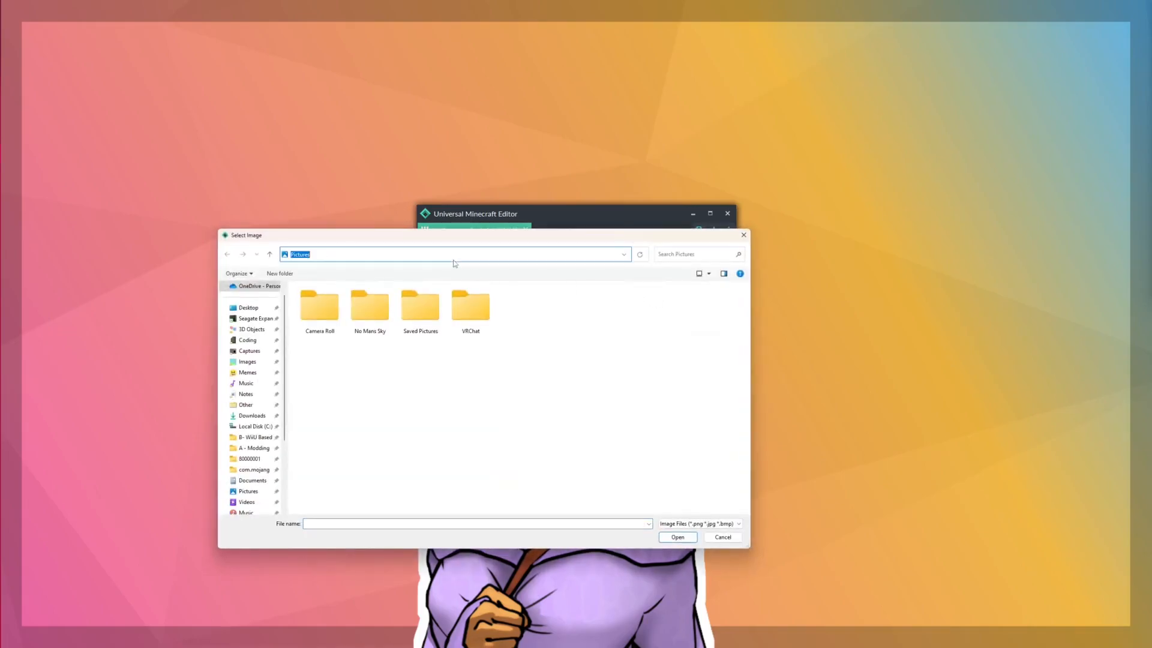
pyautogui.hotkey('ctrl', 'v')
pyautogui.press('Return')
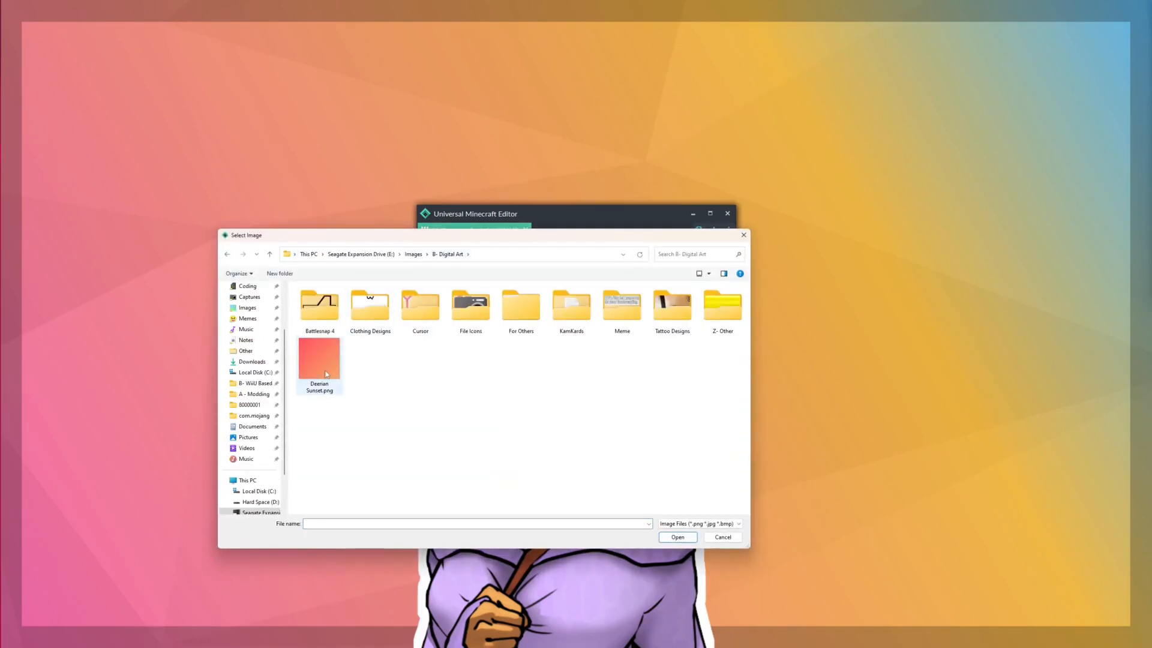
pyautogui.doubleClick(325, 374)
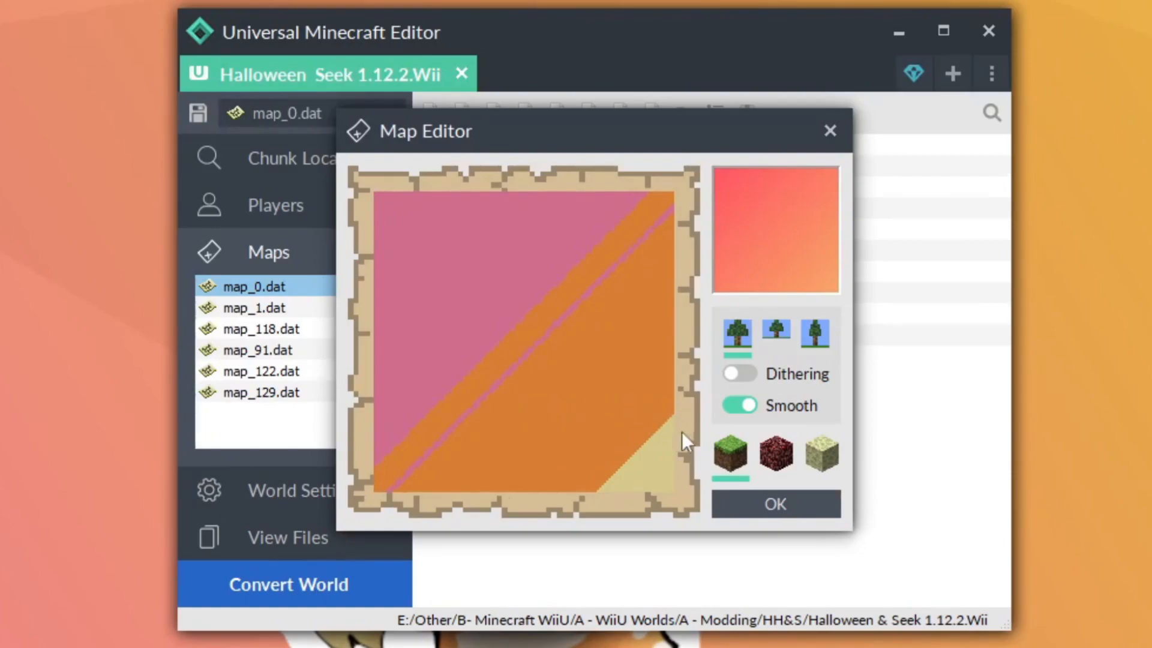
# Turn off Smooth for the map image and try Dithering, switching it back off
pyautogui.click(740, 411)
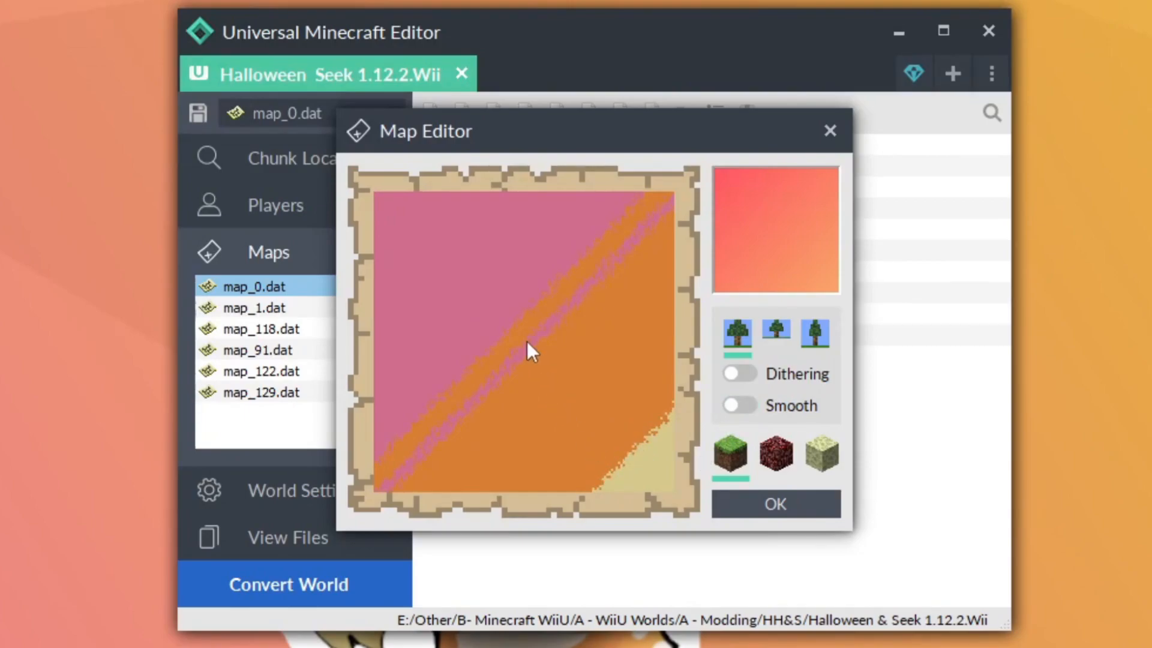
pyautogui.click(736, 384)
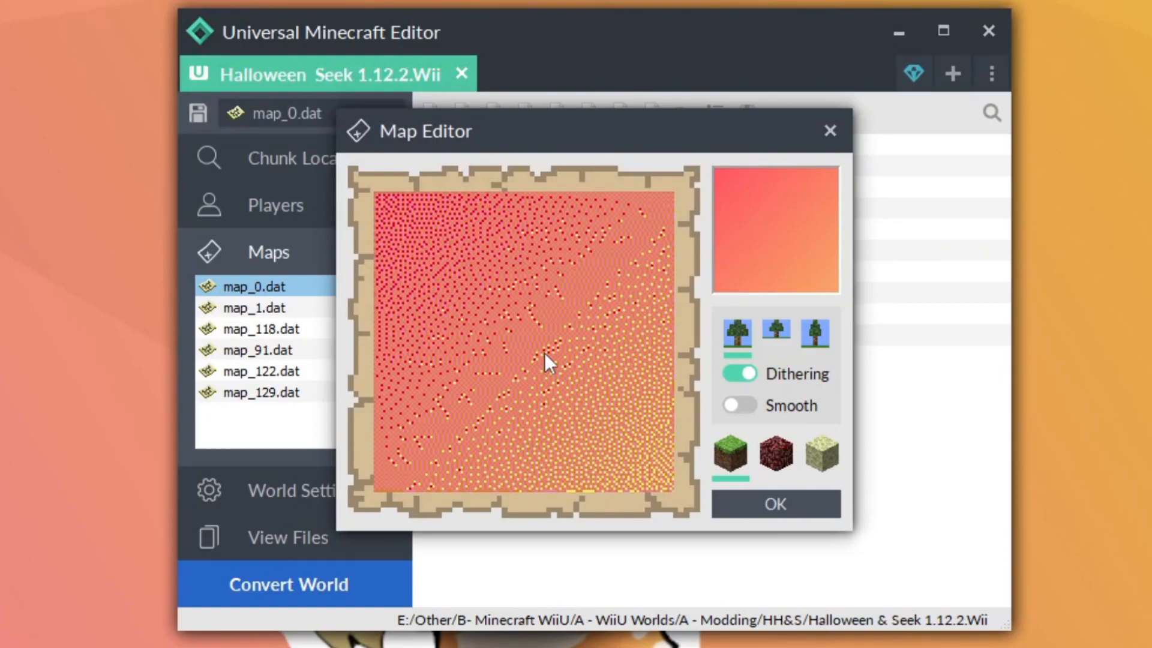
pyautogui.click(727, 374)
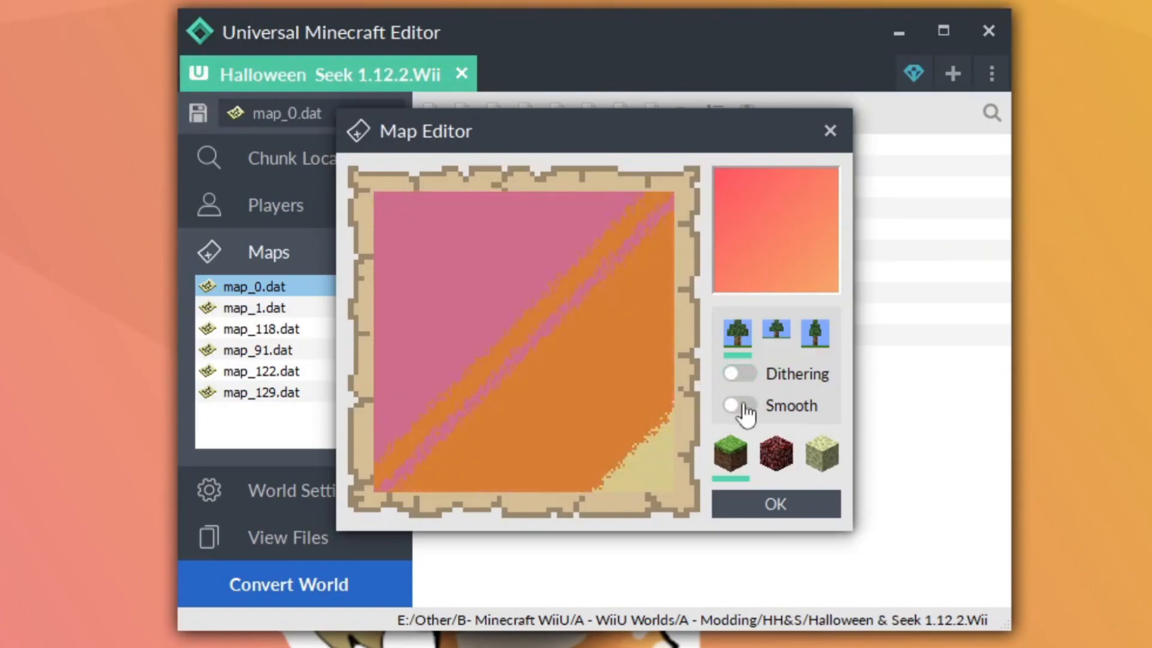
# Try the third image fit option, return to the first, then apply the image to map_0.dat and save the world
pyautogui.click(816, 348)
pyautogui.click(743, 341)
pyautogui.click(748, 495)
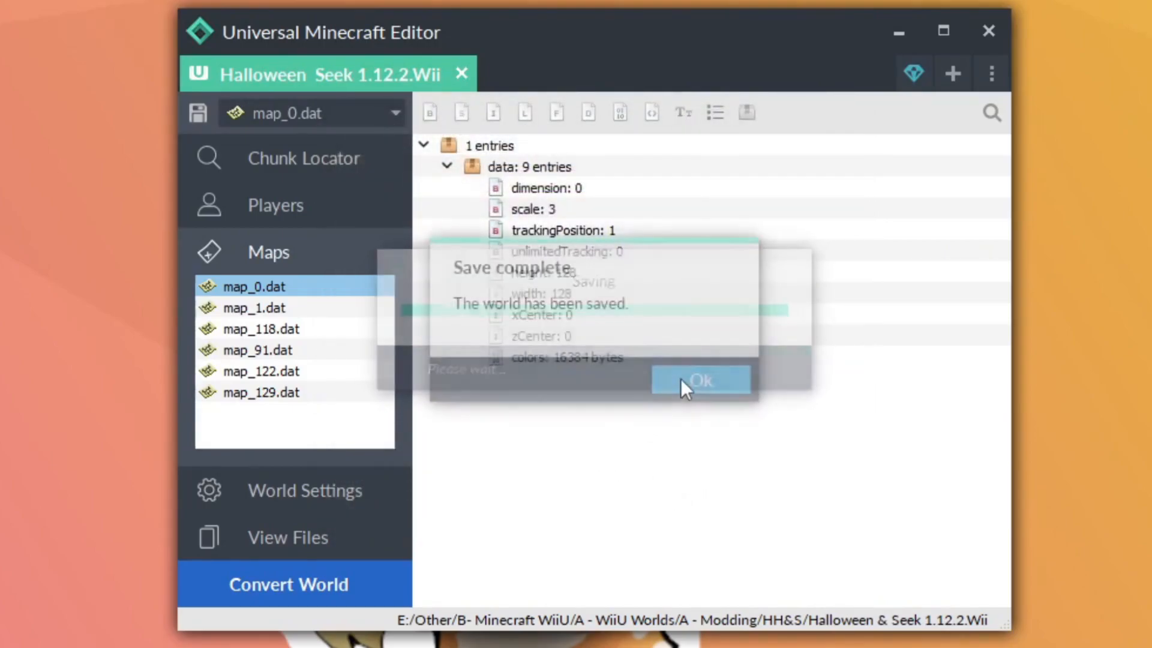
pyautogui.click(679, 387)
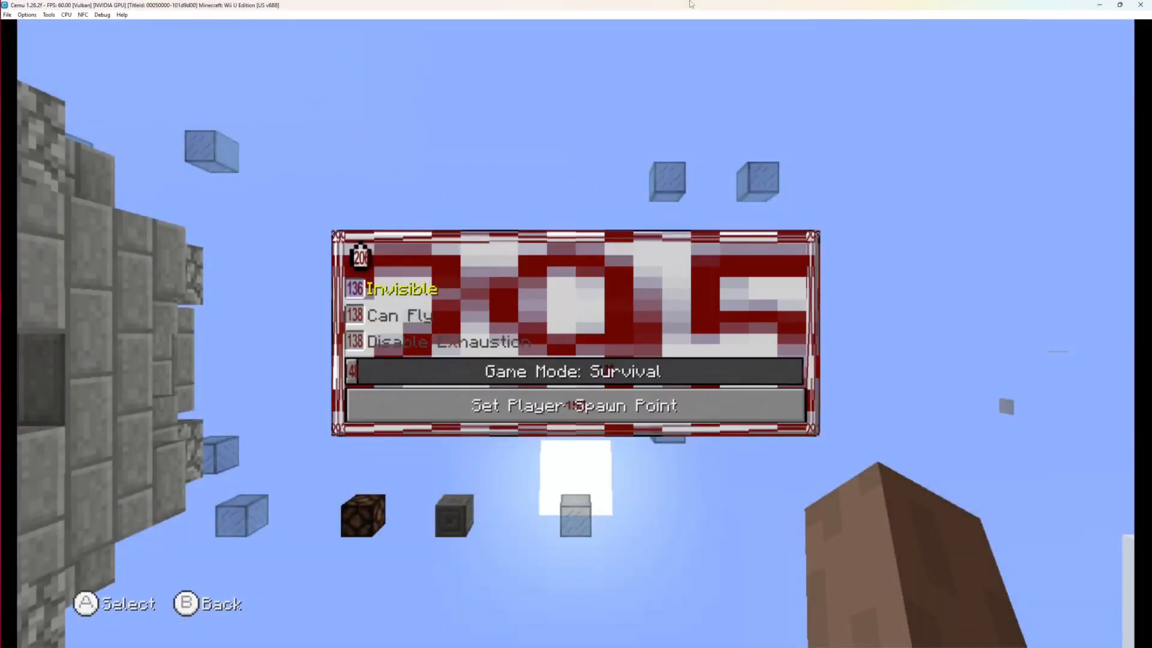
# Switch to Minecraft: Wii U Edition in Cemu, set own game mode to Creative and hold the map from the first hotbar slot
pyautogui.press('Down')
pyautogui.press('Down')
pyautogui.press('Down')
pyautogui.press('Right')
pyautogui.press('Escape')
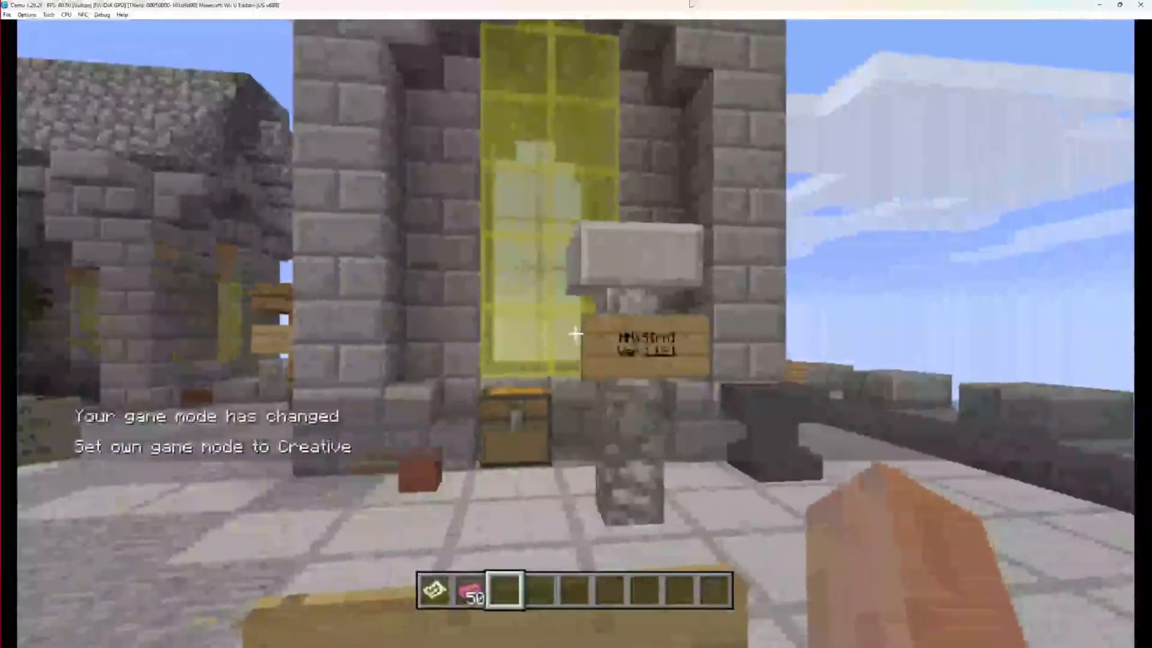
pyautogui.press('1')
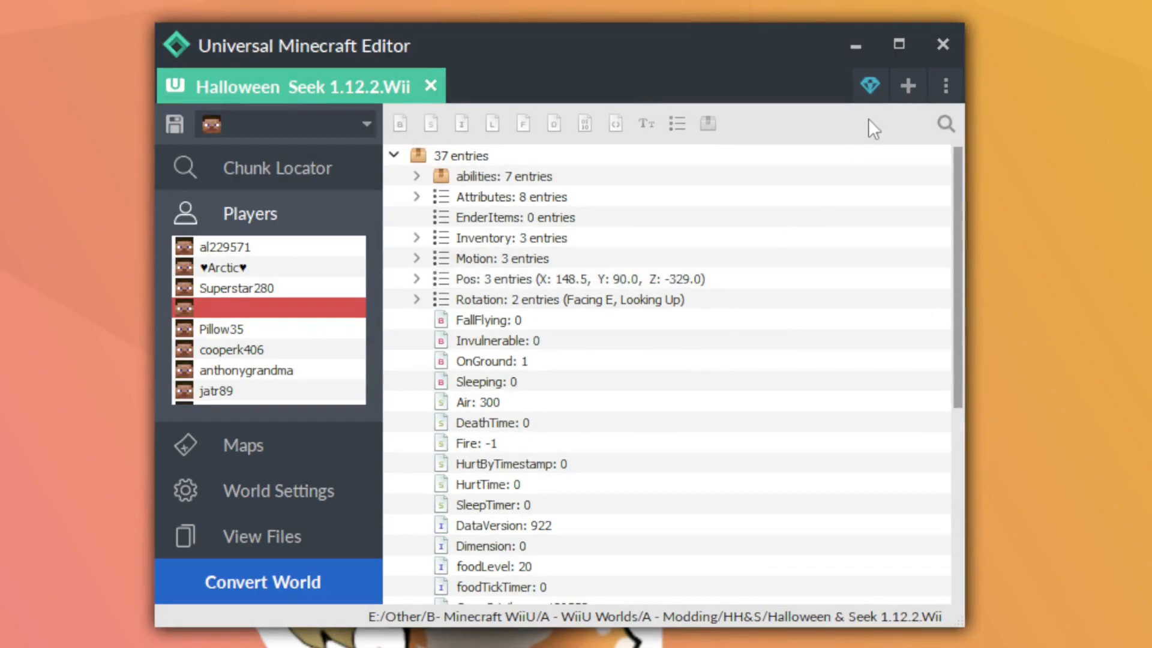
# Open the Wii U world Battlesnap WAVES ; Remaster Saga 1.4.8.Wii from the BW;RS folder in A - Modding
pyautogui.click(900, 96)
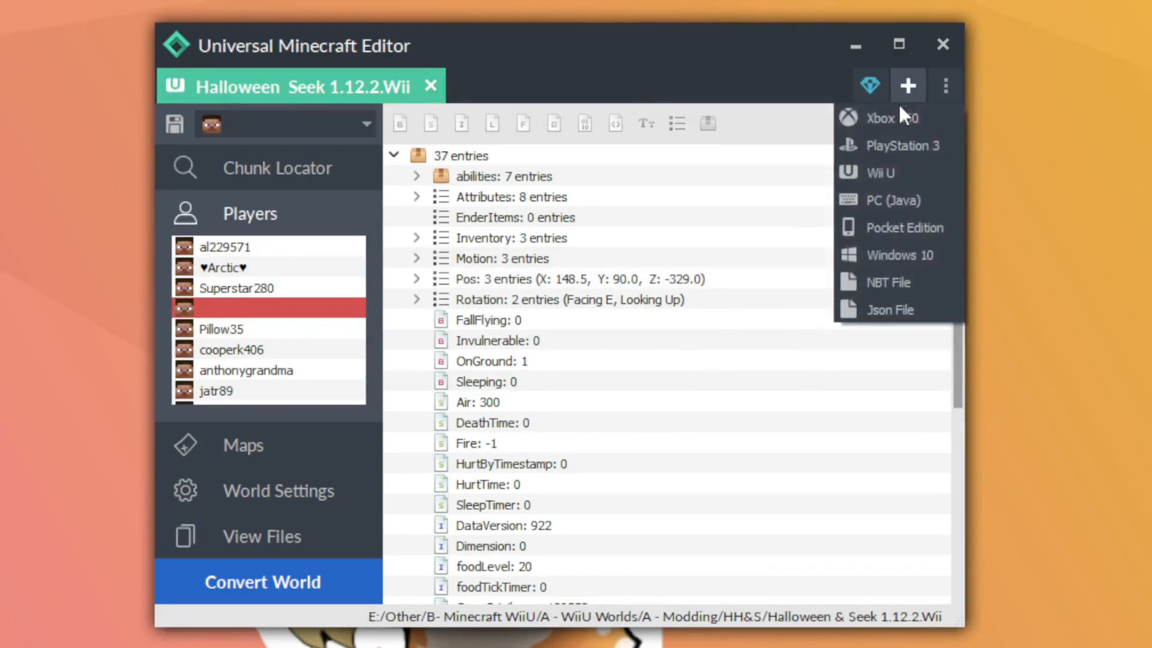
pyautogui.click(895, 182)
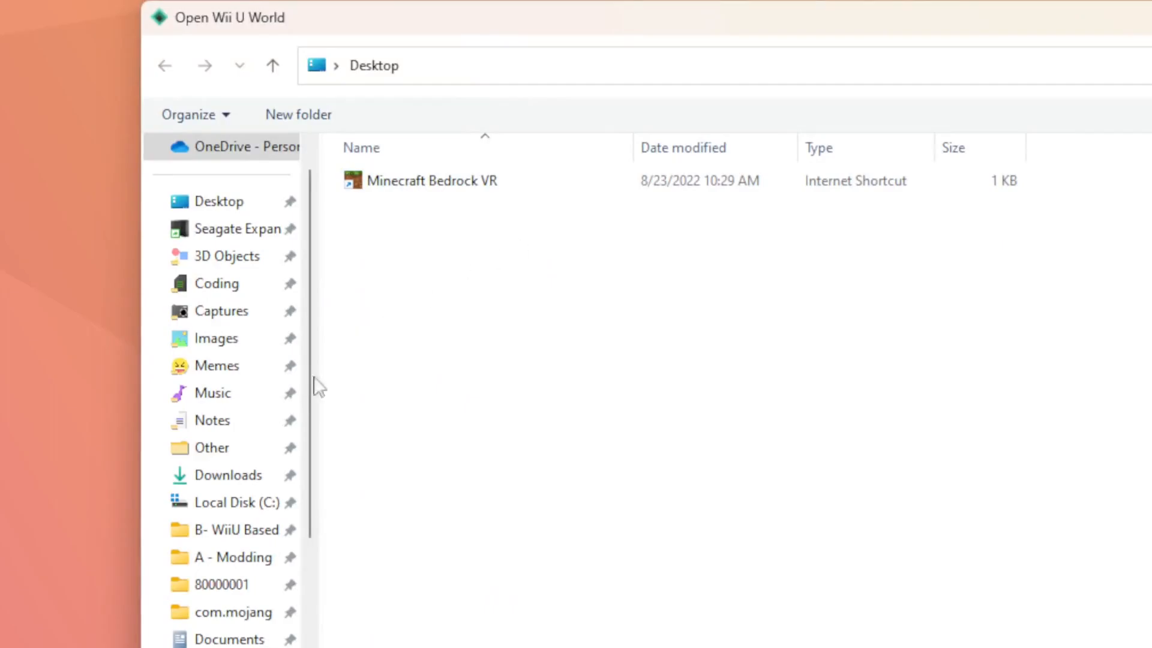
pyautogui.click(231, 557)
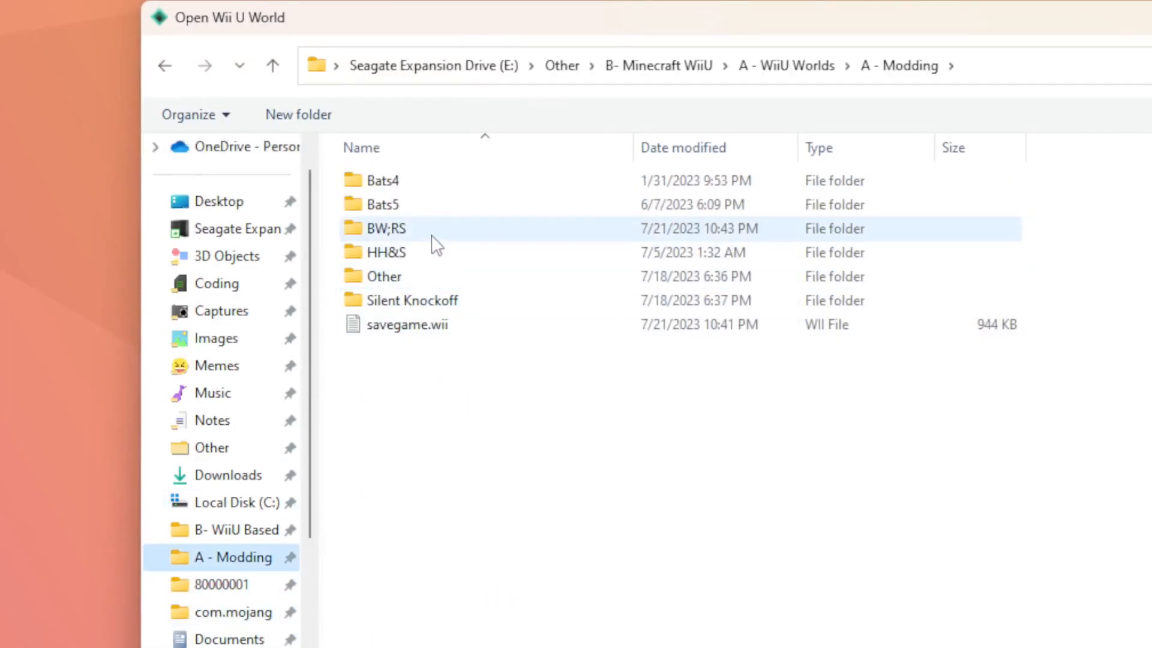
pyautogui.doubleClick(430, 232)
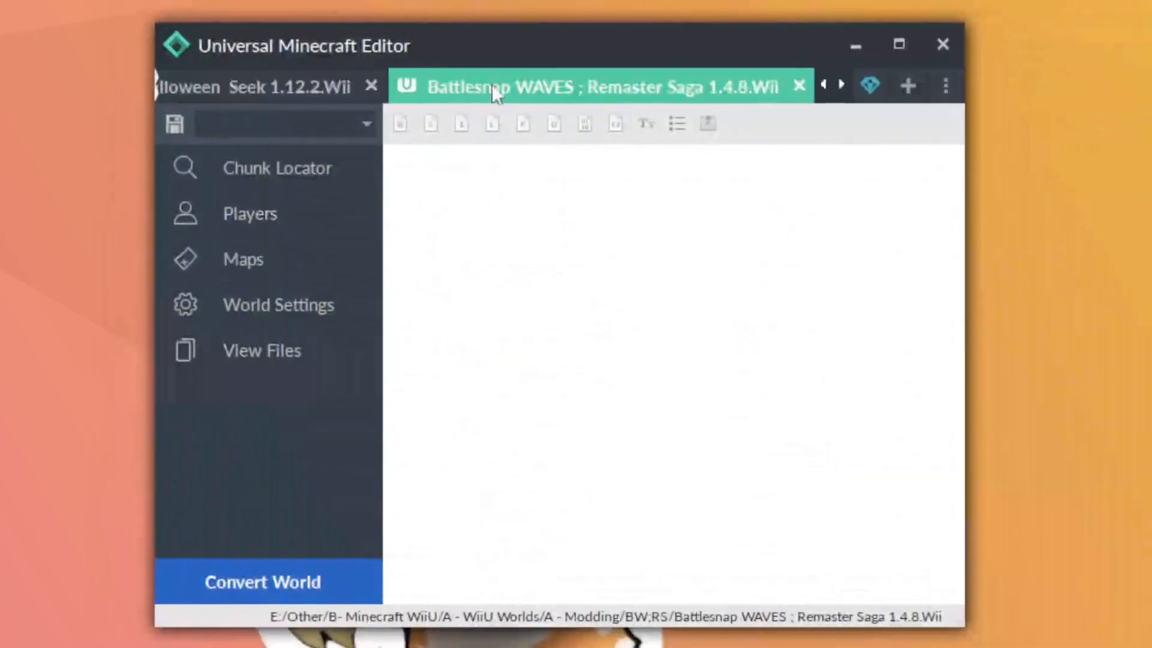
# Load the first listed player's data in the Battlesnap WAVES world and preview that player's inventory grid
pyautogui.click(263, 223)
pyautogui.click(239, 249)
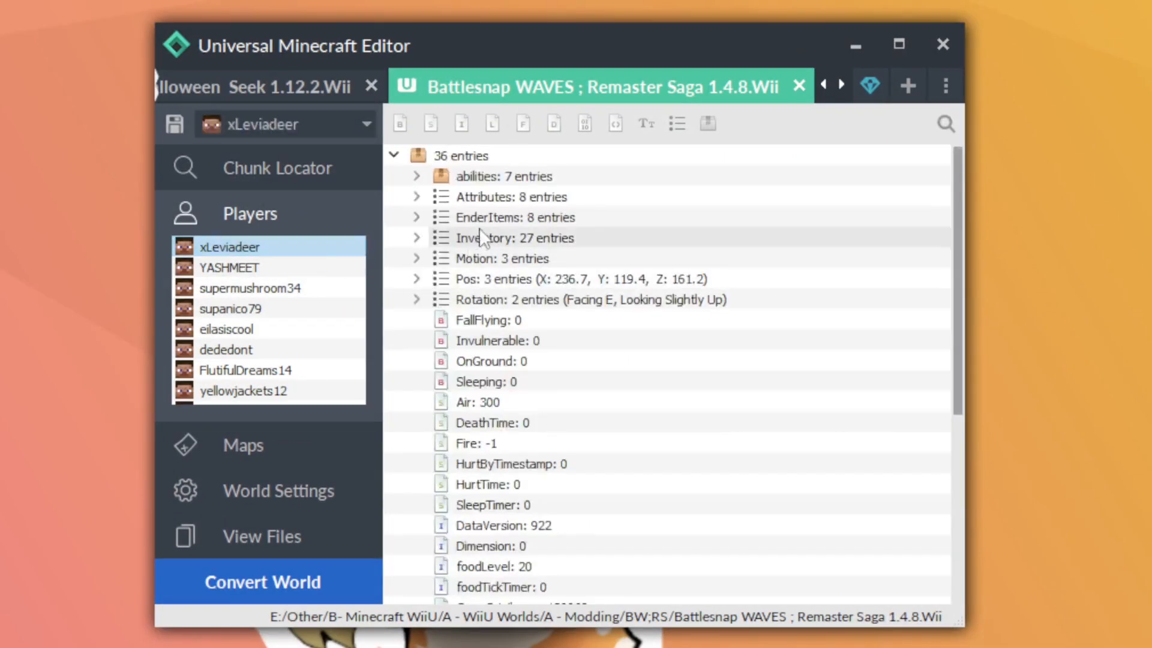
pyautogui.rightClick(490, 231)
pyautogui.moveTo(545, 310)
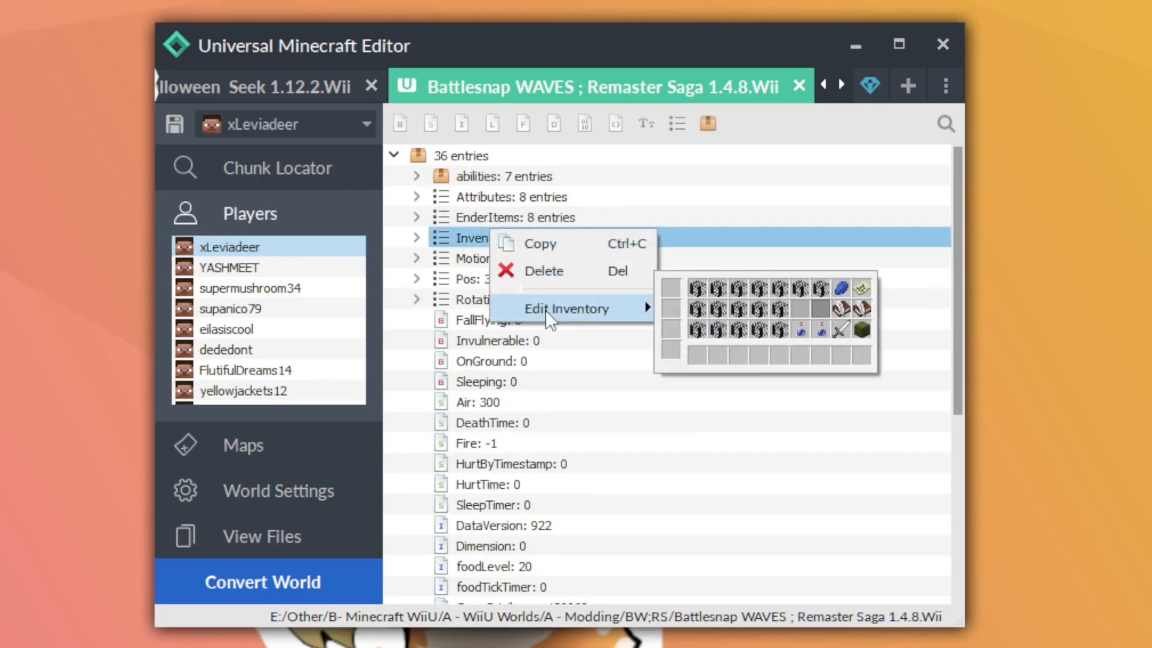
pyautogui.click(473, 196)
# Return to the Halloween Seek world, load the first listed player's data and preview that player's inventory grid
pyautogui.click(293, 89)
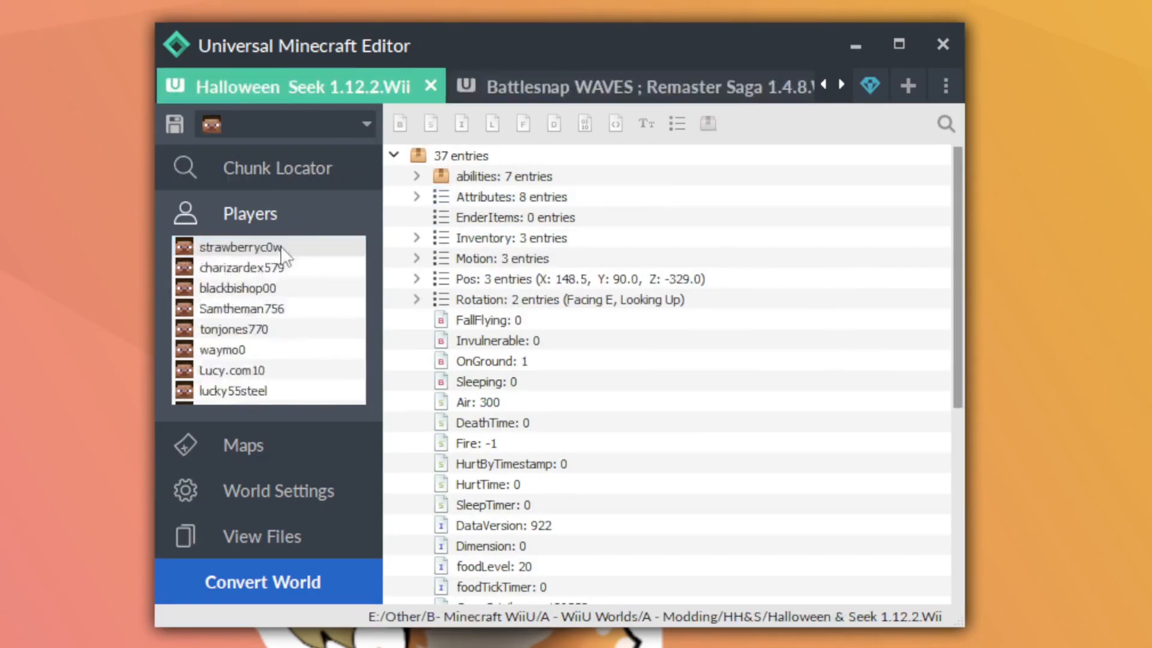
pyautogui.click(255, 250)
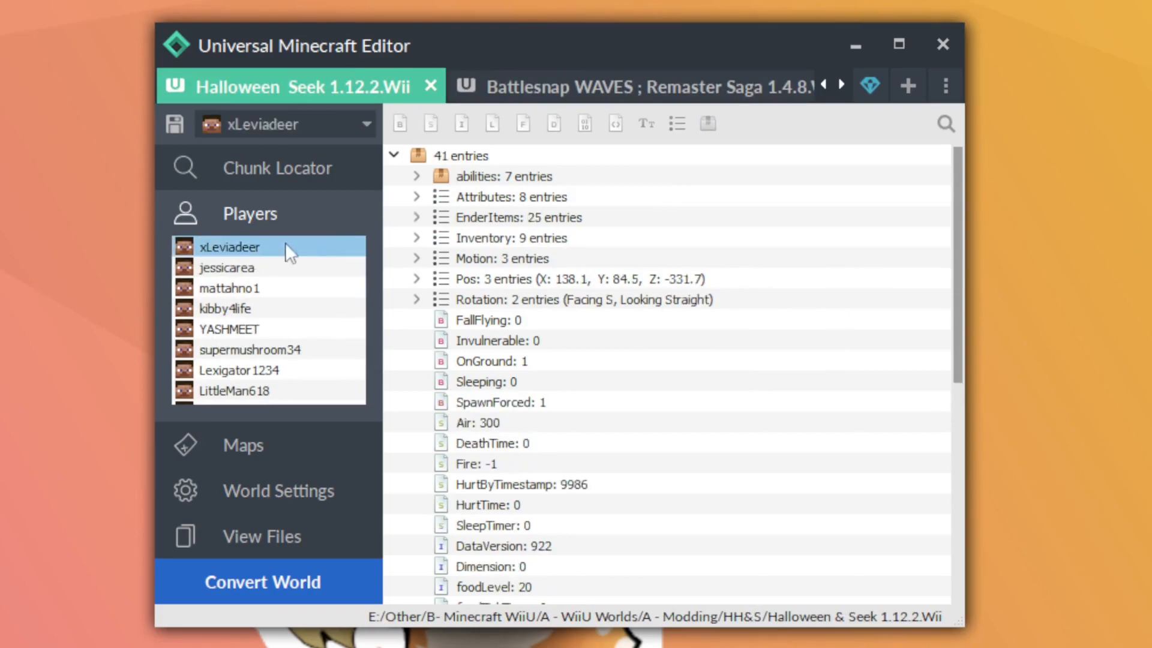
pyautogui.rightClick(487, 237)
pyautogui.moveTo(549, 311)
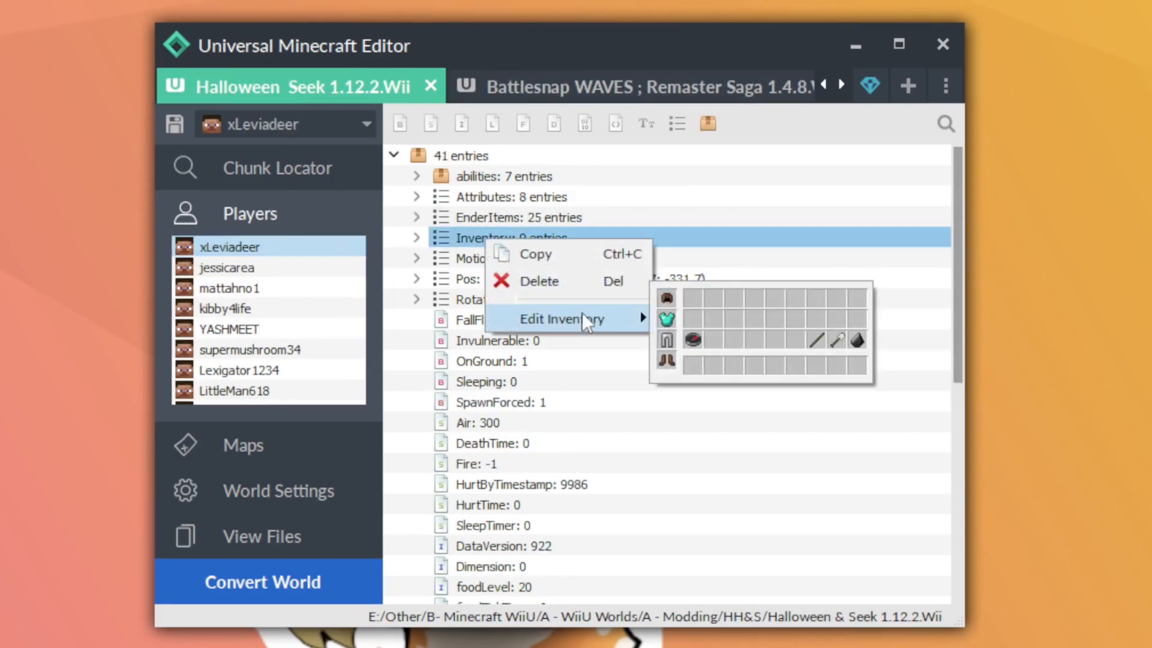
pyautogui.click(690, 276)
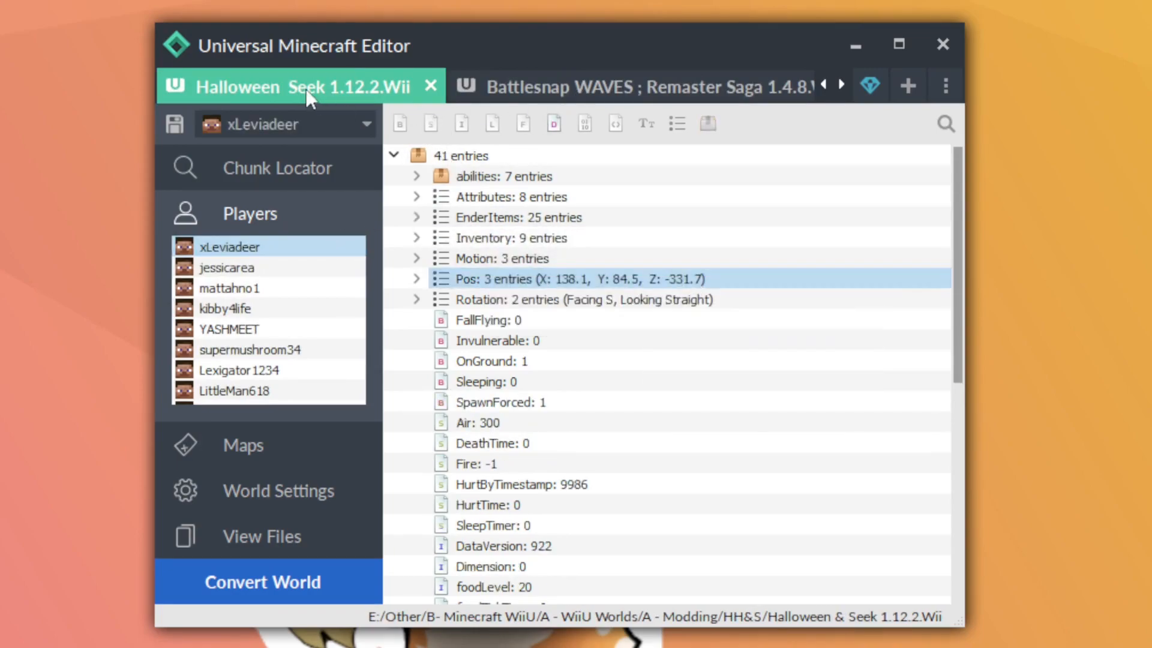